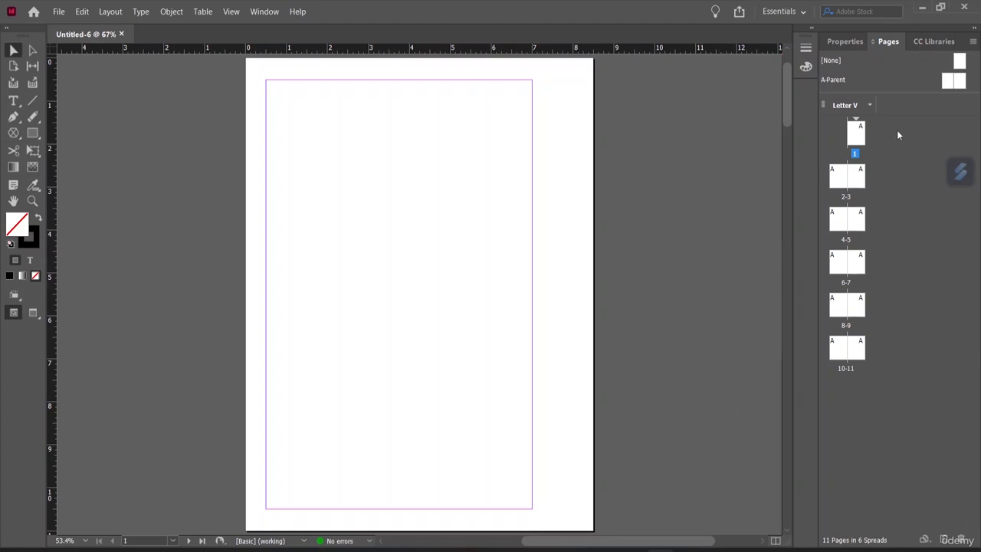
Draw a rectangle covering the whole of page 1, 8.5 in wide by 11 in high
left_click(856, 130)
scroll(395, 211, "down", 3)
scroll(396, 205, "up", 3)
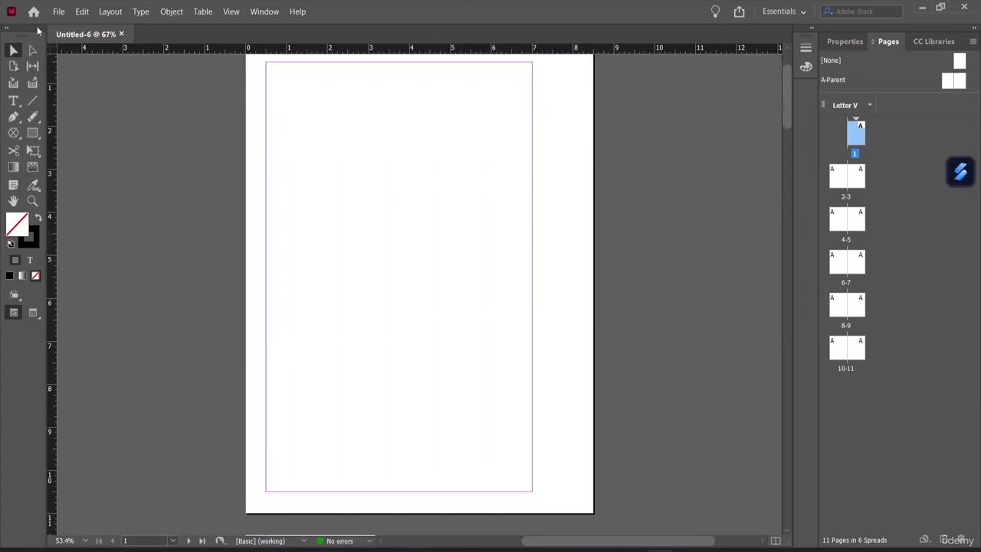
left_click(32, 134)
scroll(261, 84, "up", 2)
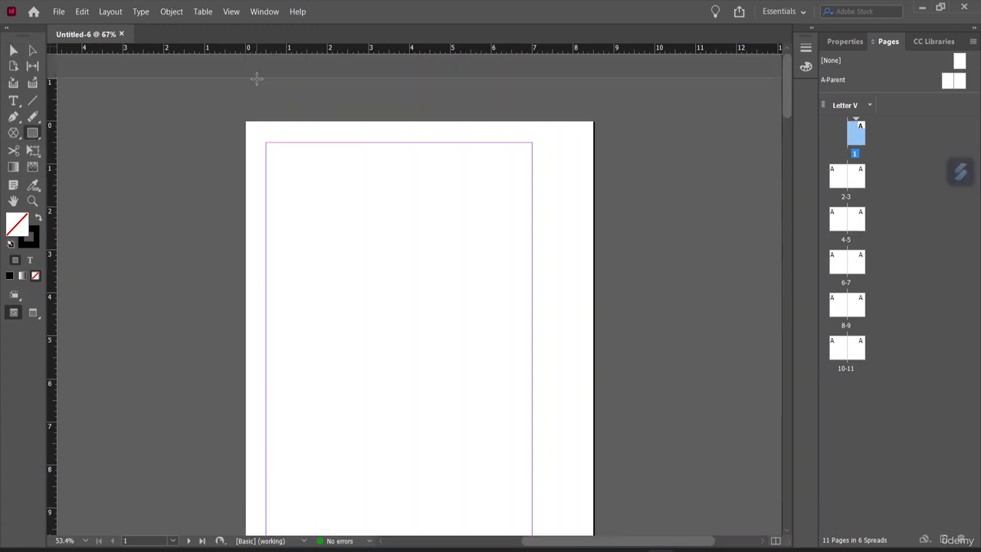
left_click_drag(246, 121, 594, 474)
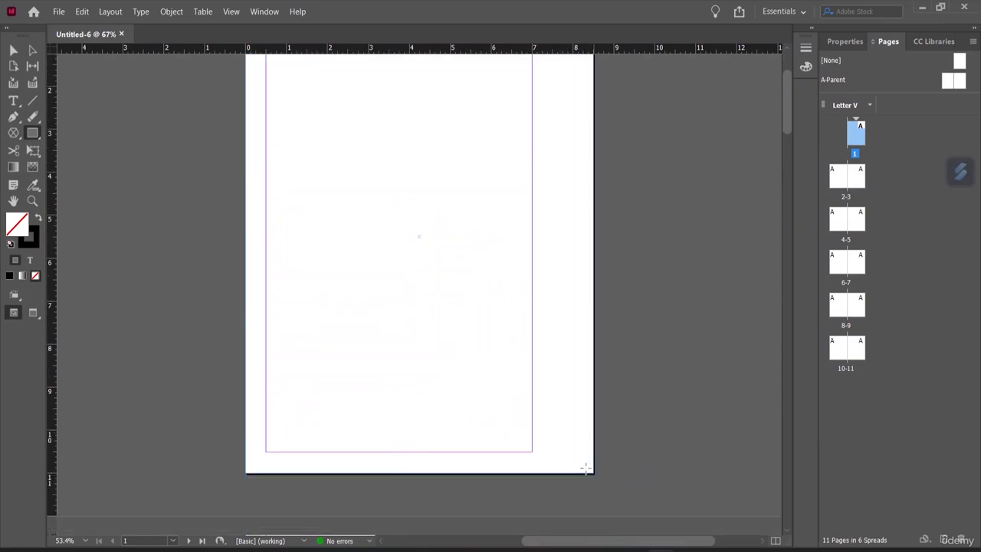
scroll(414, 263, "up", 3)
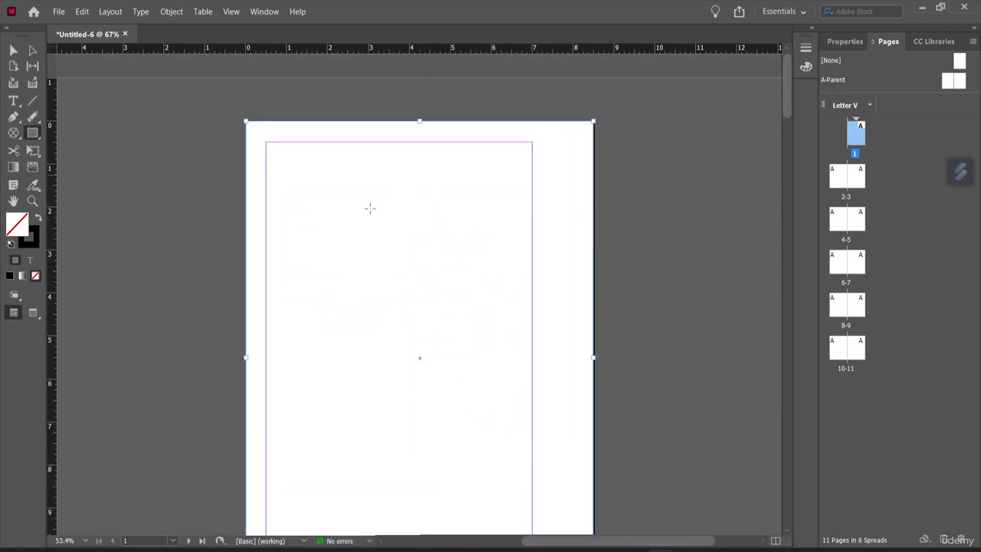
Fill the page-sized rectangle with the yellow swatch C=0 M=0 Y=100 K=0
left_click(13, 50)
left_click(370, 179)
left_click(398, 123)
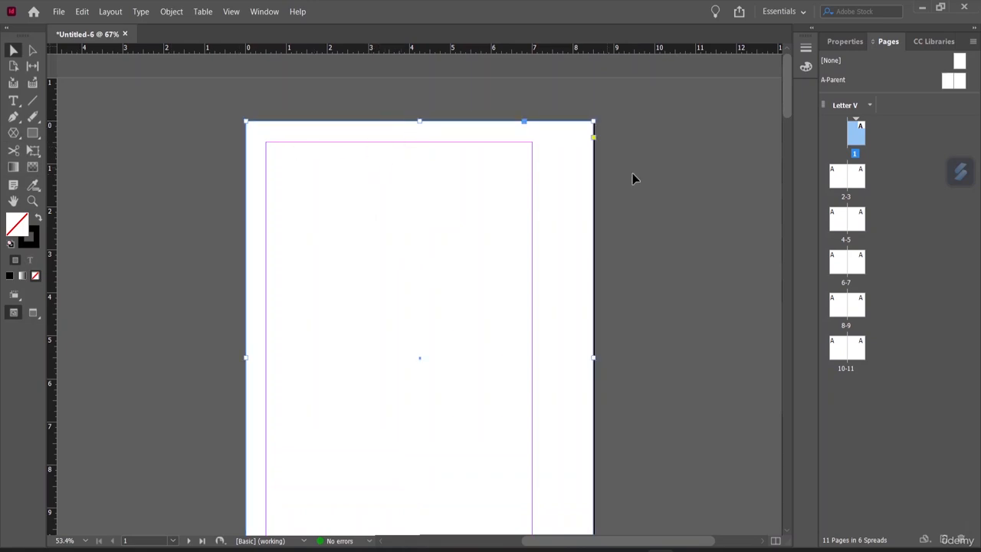
left_click(845, 41)
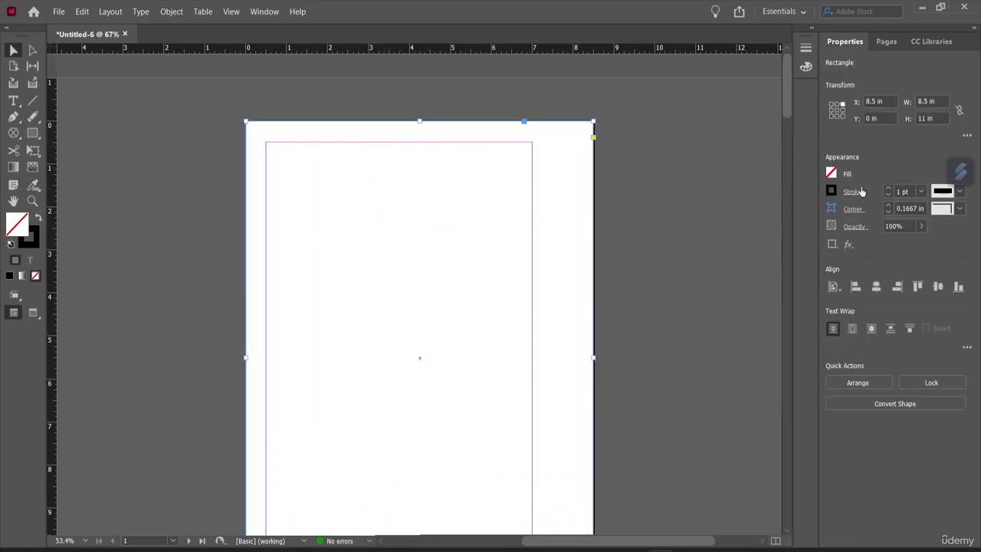
left_click(831, 174)
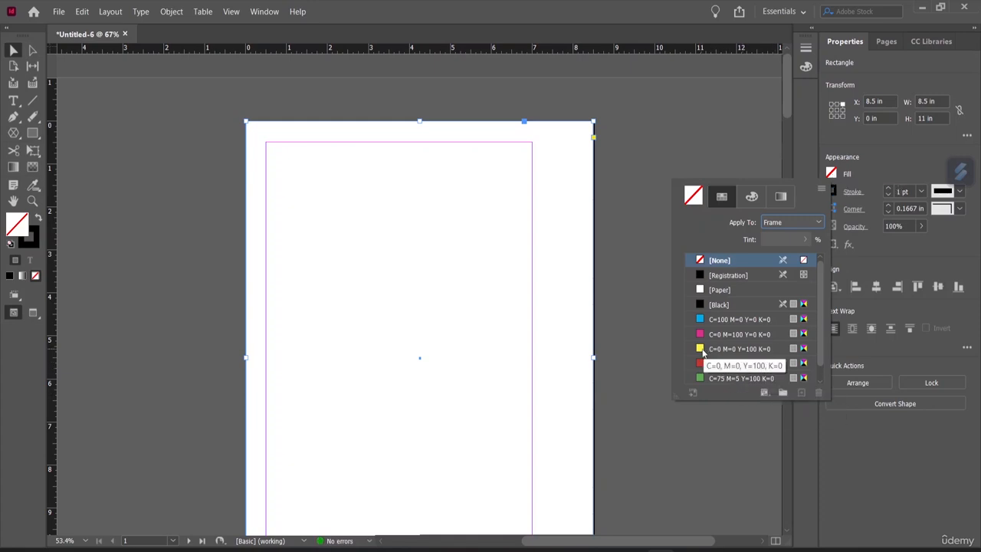
left_click(702, 349)
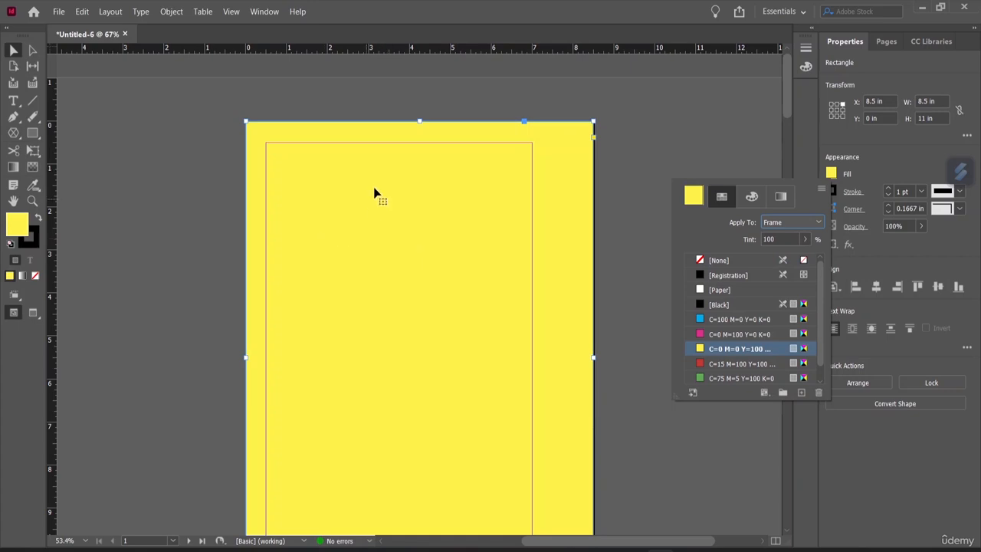
Turn the yellow rectangle into a text frame and enter TITLE PAGE in it
left_click(16, 102)
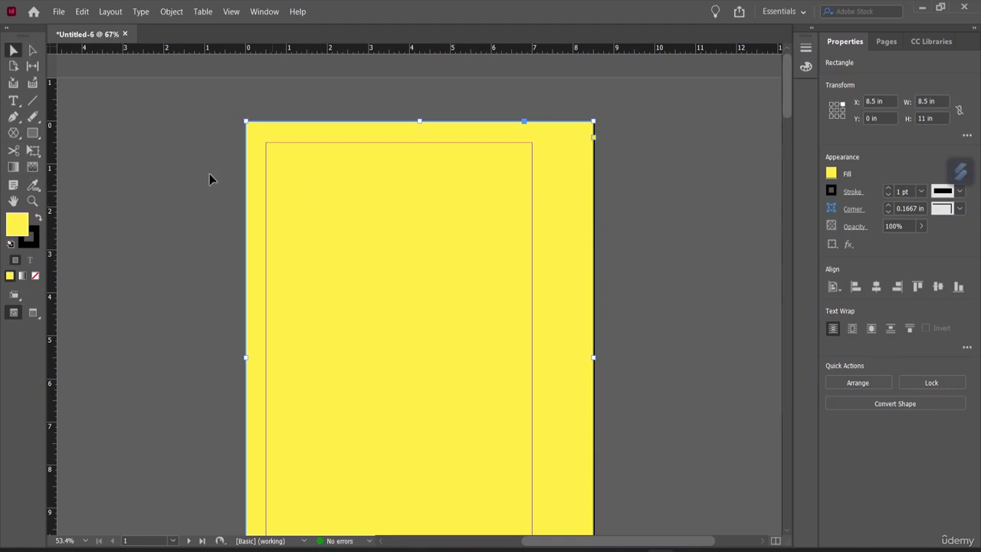
left_click(13, 101)
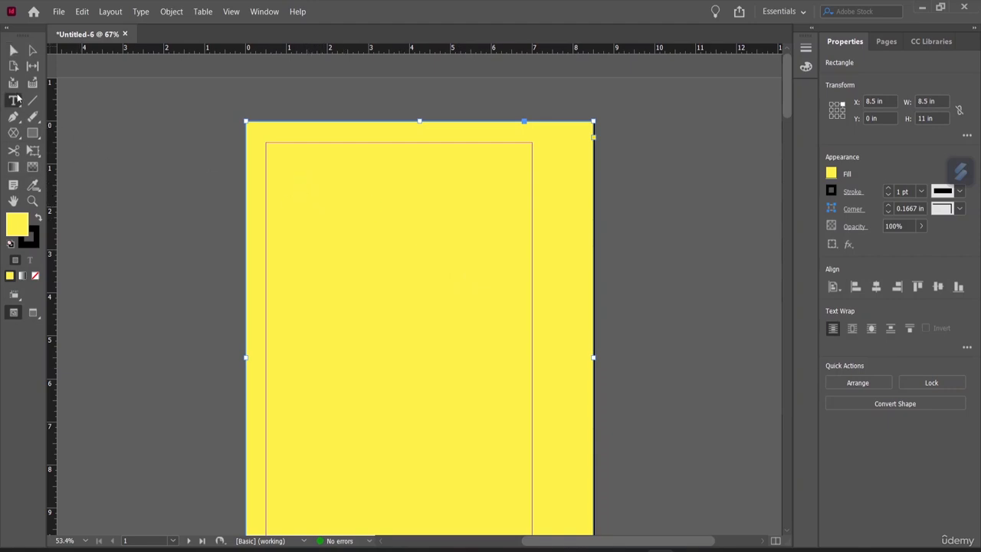
left_click(334, 239)
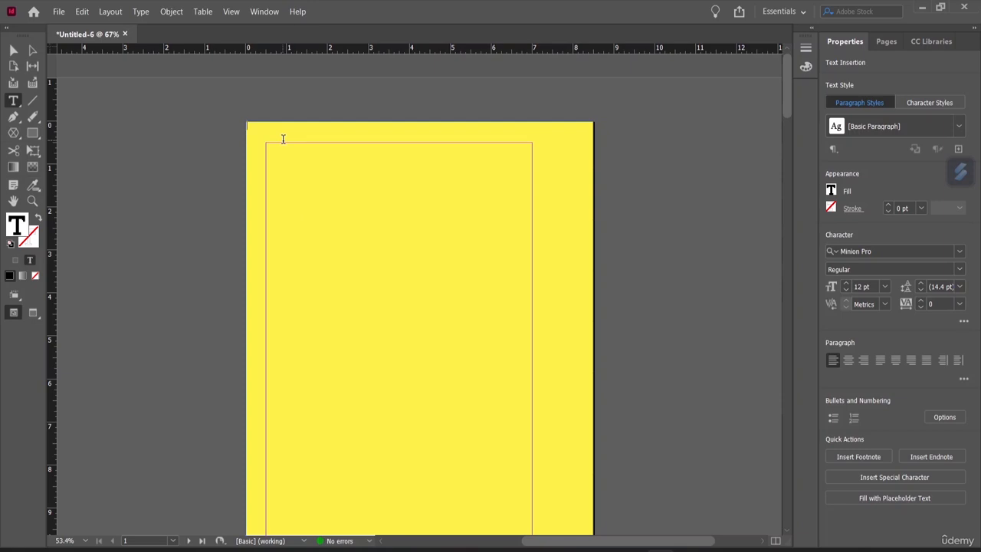
type("TITLE PAGE")
Set the font size of the TITLE PAGE text to 48 pt
left_click_drag(286, 125, 242, 127)
key("BackSpace")
key("ctrl+z")
left_click(886, 287)
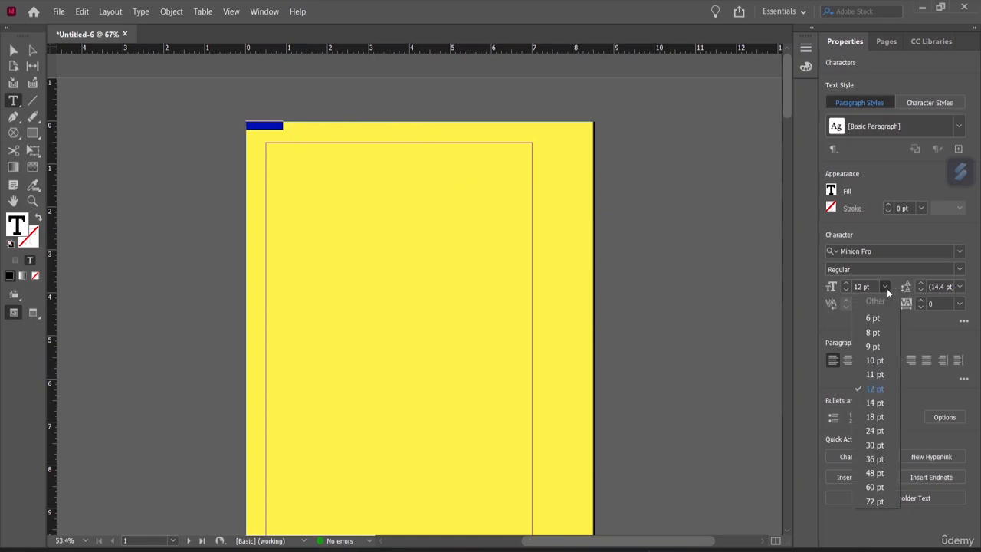
left_click(874, 473)
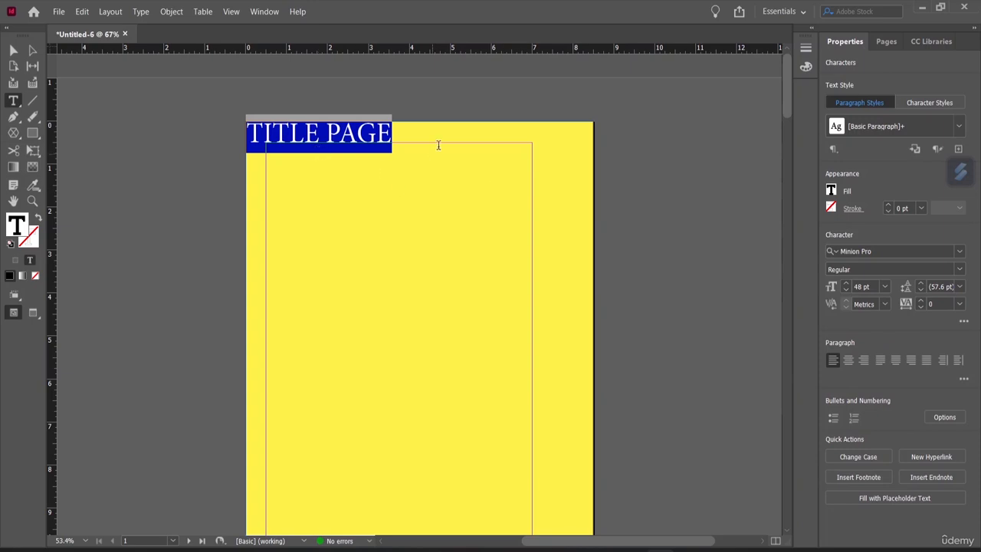
Cut the TITLE PAGE text and paste it back into the yellow frame
right_click(379, 136)
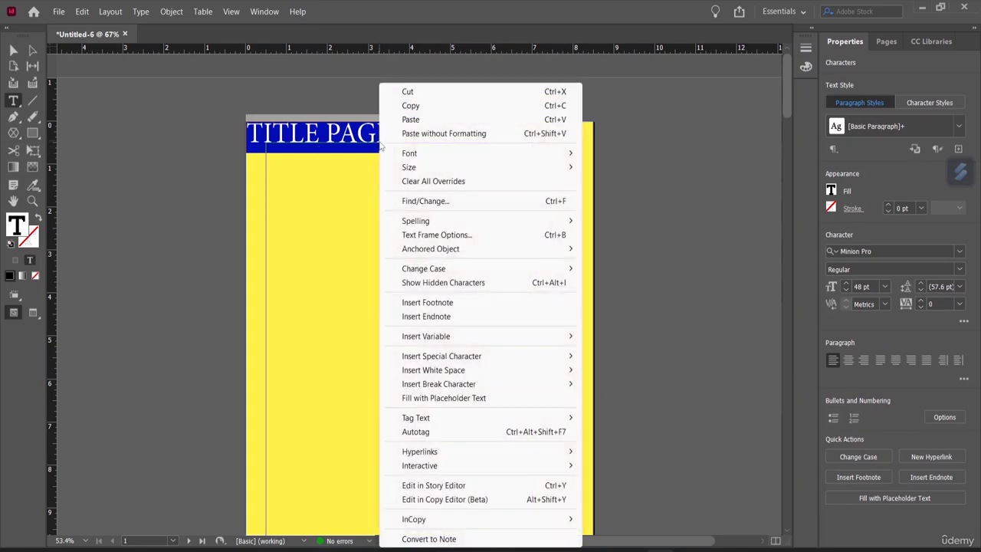
left_click(406, 90)
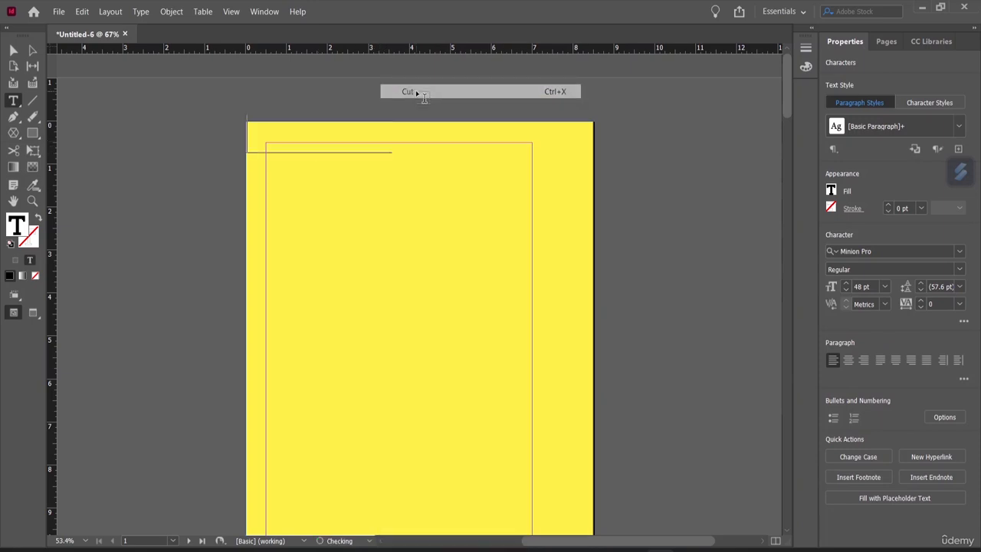
right_click(357, 294)
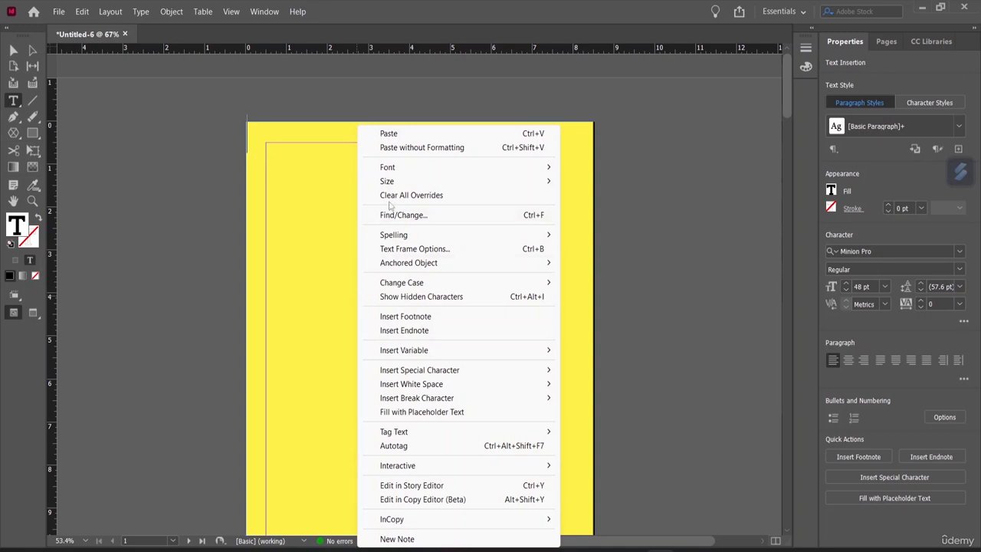
left_click(406, 138)
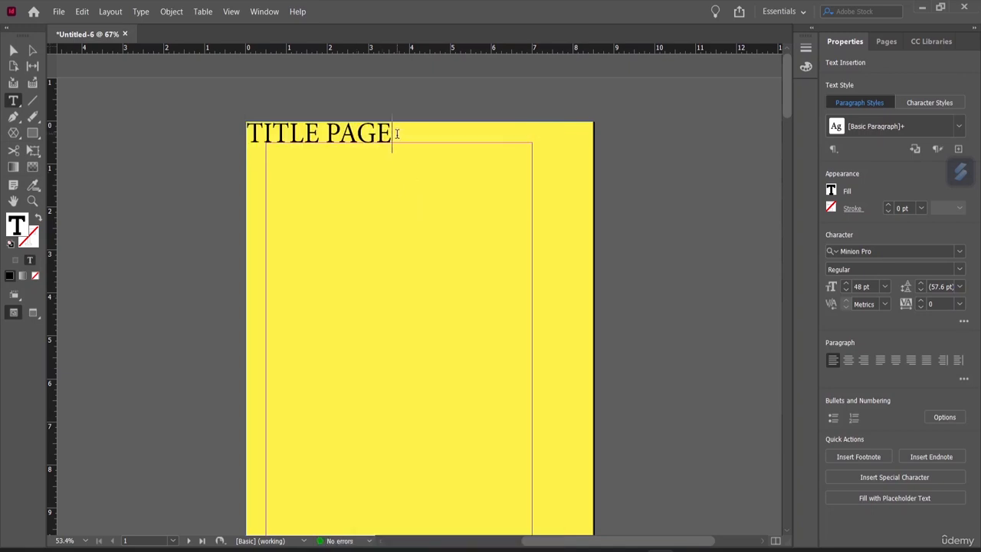
Justify the TITLE PAGE paragraph with its last line aligned to the centre
left_click_drag(393, 133, 244, 134)
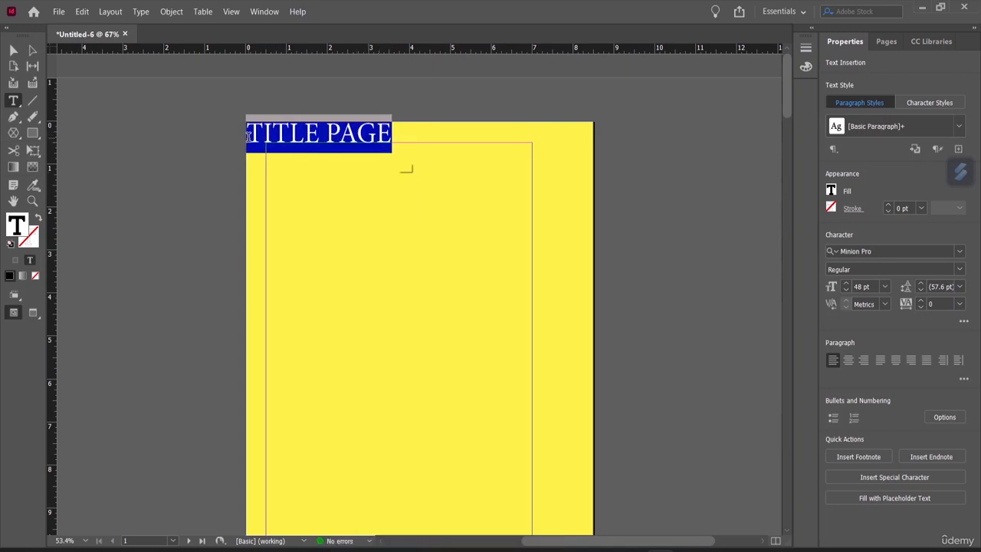
left_click(898, 364)
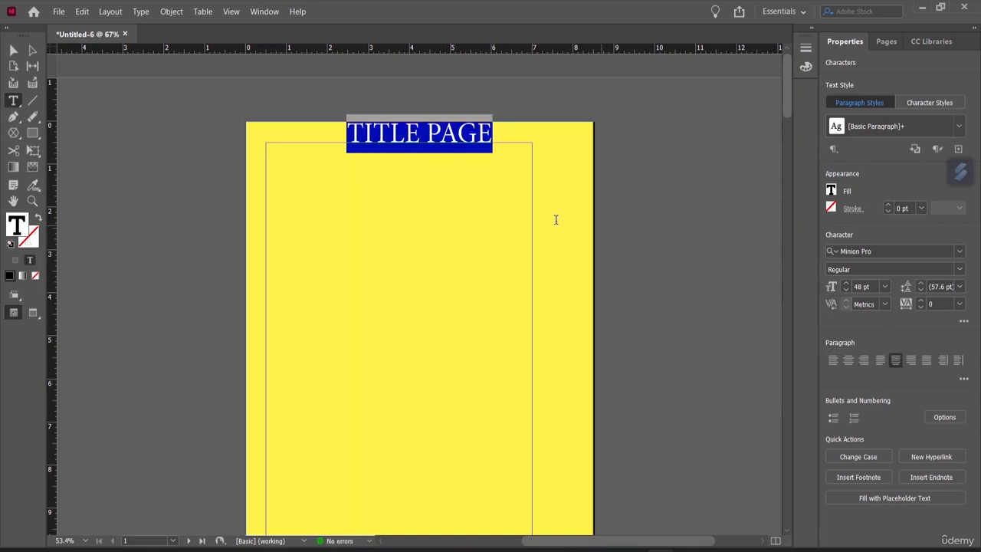
key("BackSpace")
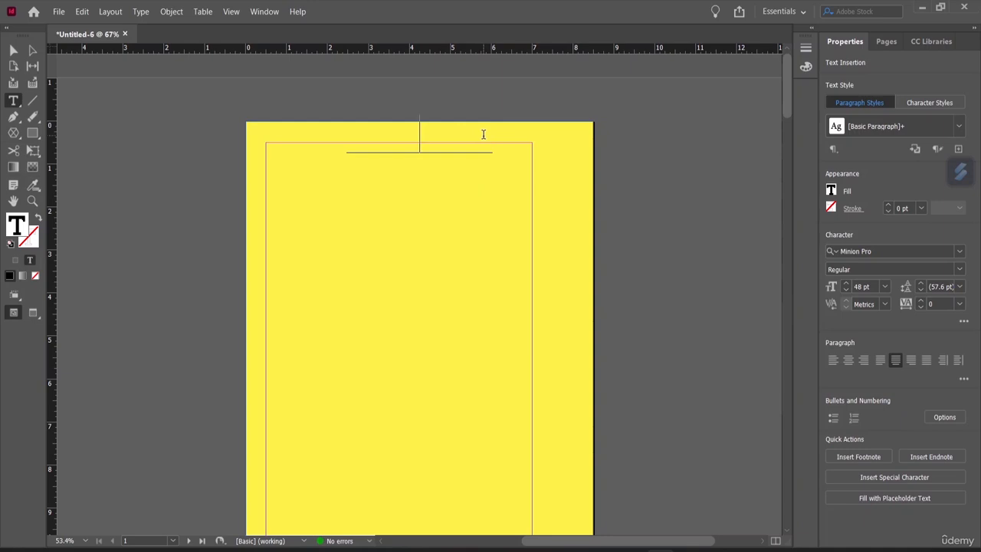
key("ctrl+z")
left_click(455, 143)
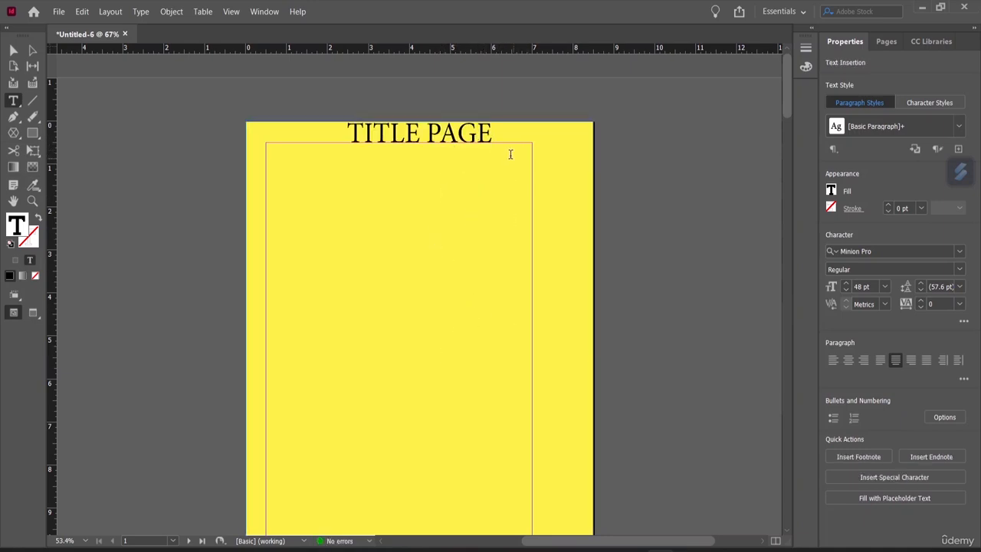
Look over the document's layout from the yellow title page through the following spreads
scroll(475, 245, "down", 3)
scroll(476, 248, "up", 3)
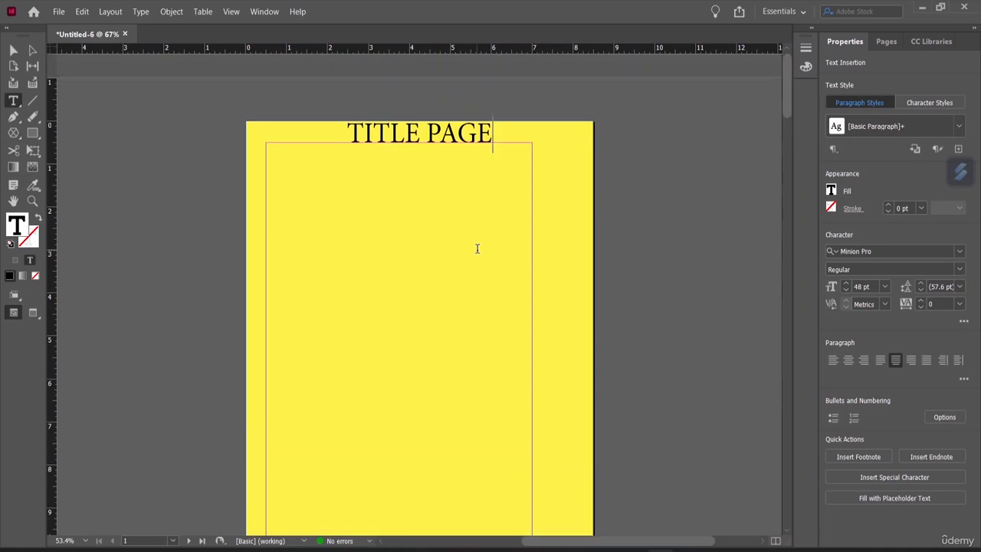
scroll(477, 248, "down", 5)
scroll(477, 248, "down", 3)
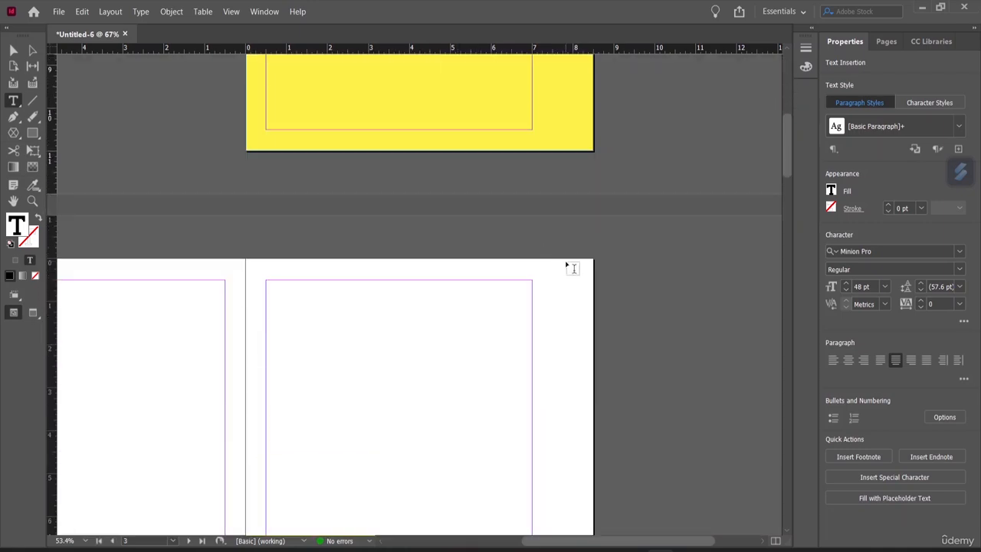
scroll(584, 272, "down", 3)
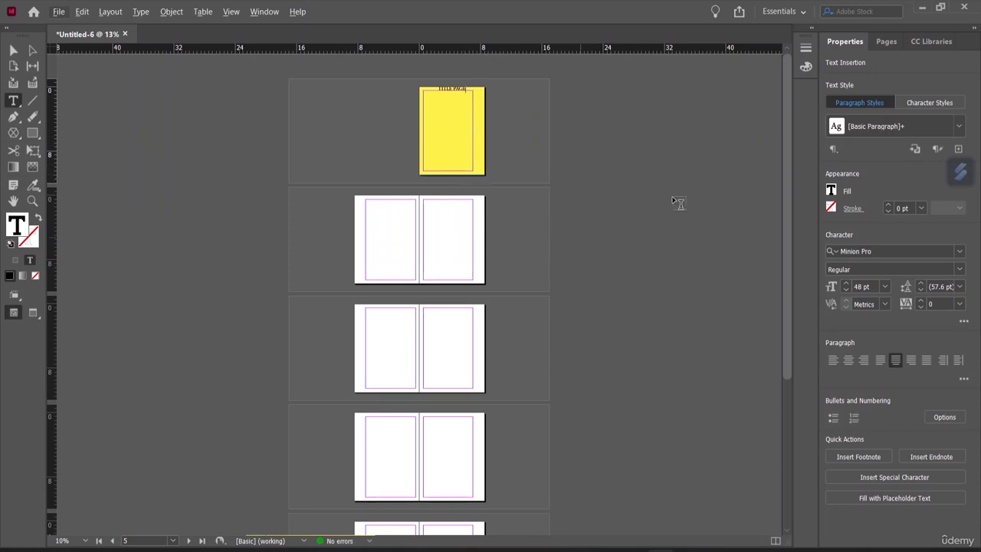
scroll(463, 291, "down", 5)
scroll(471, 312, "up", 5)
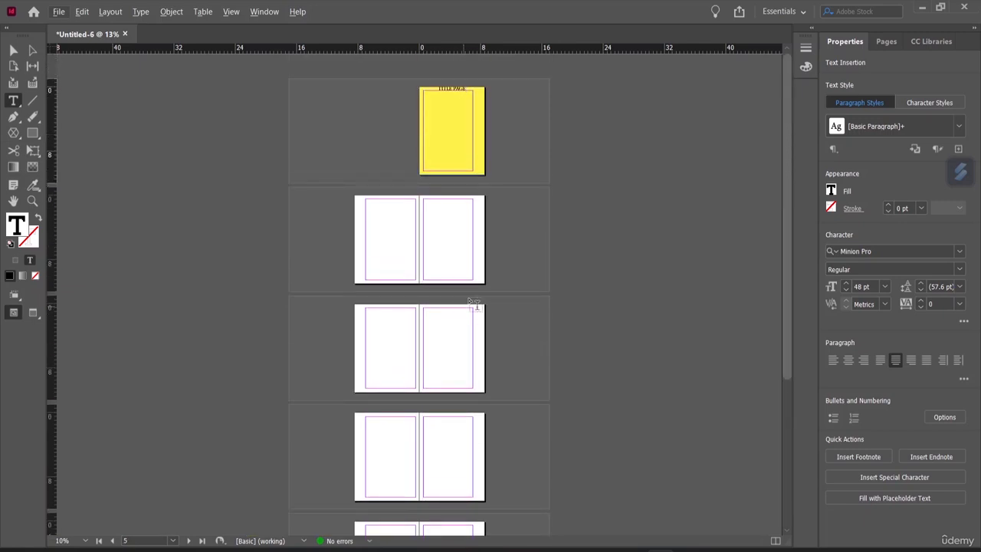
Open the A-Parent spread of the document for editing
left_click(887, 43)
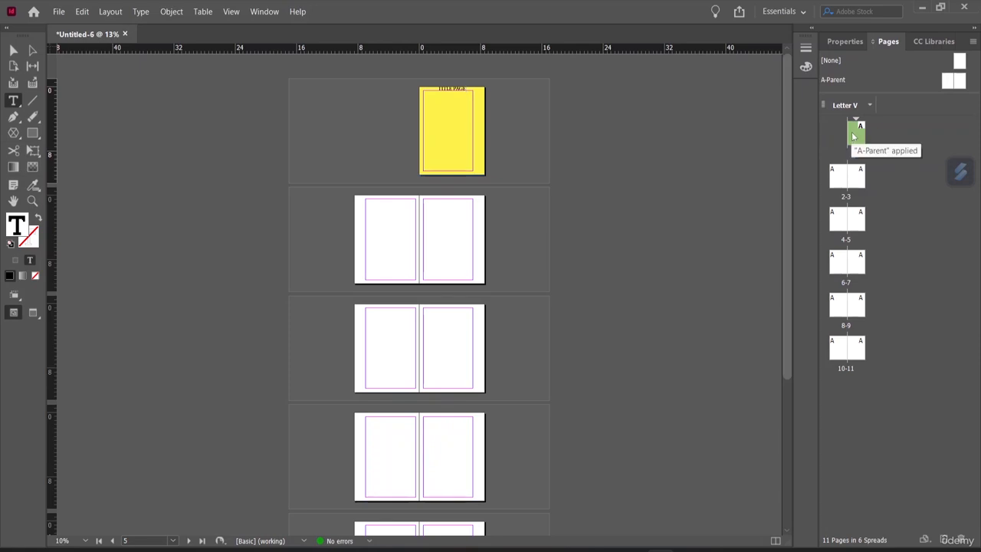
double_click(834, 80)
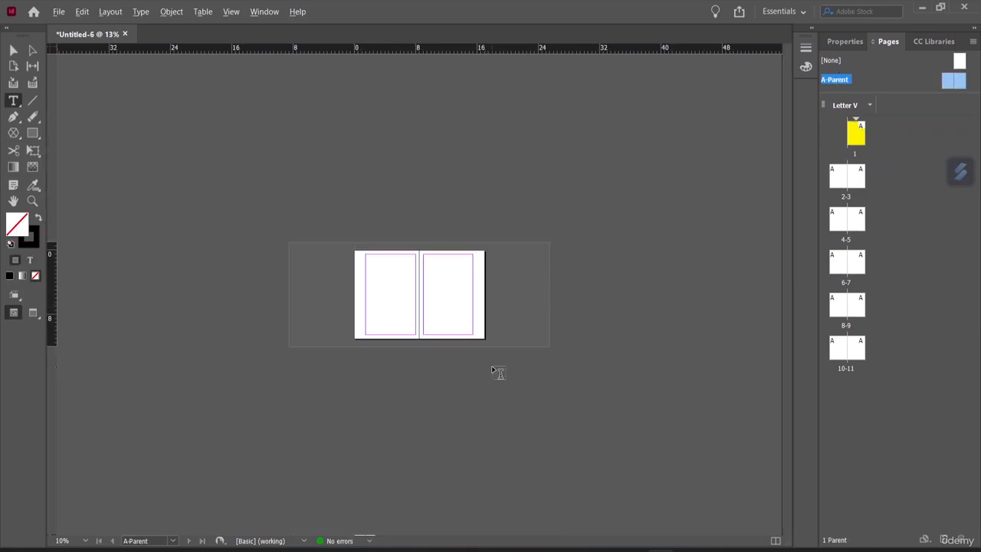
scroll(497, 367, "up", 2)
scroll(500, 354, "down", 2)
scroll(508, 352, "up", 2)
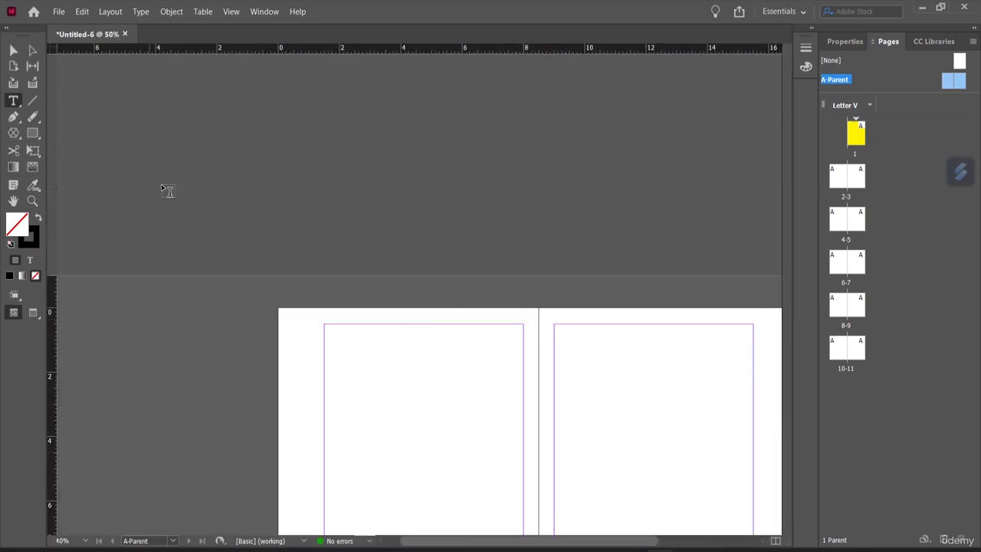
Draw a small text frame on the left A-Parent page, just below the bottom margin and starting at the left margin
left_click(13, 200)
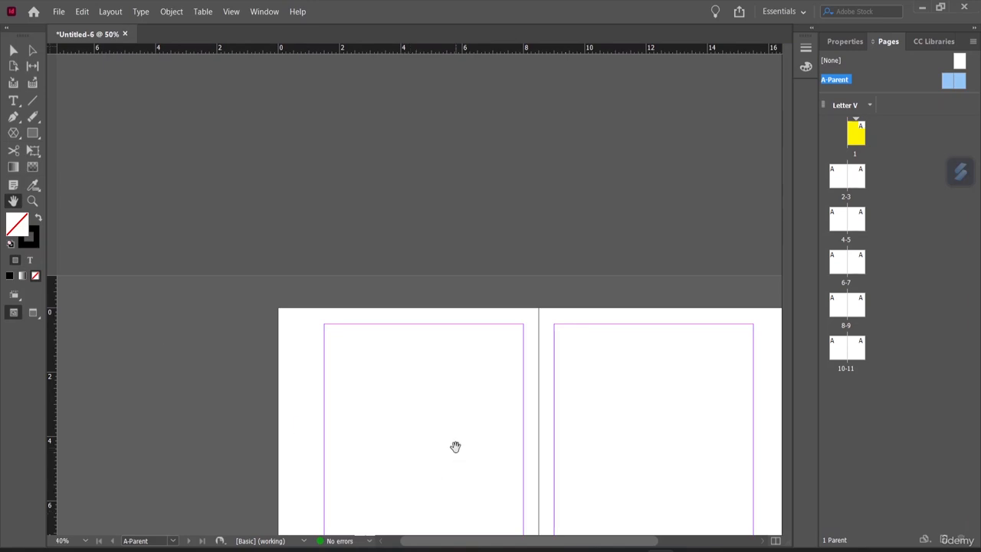
left_click_drag(453, 433, 333, 407)
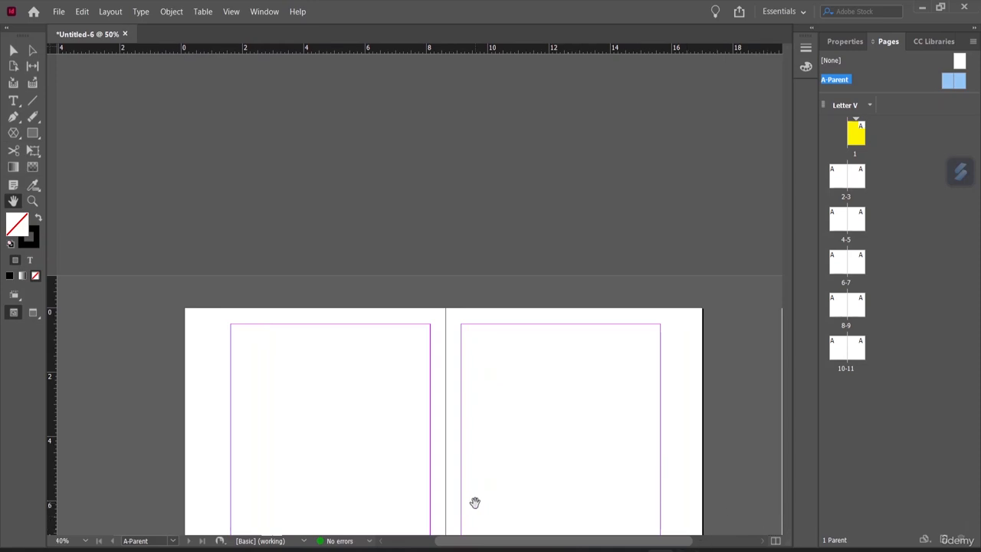
left_click_drag(474, 501, 467, 311)
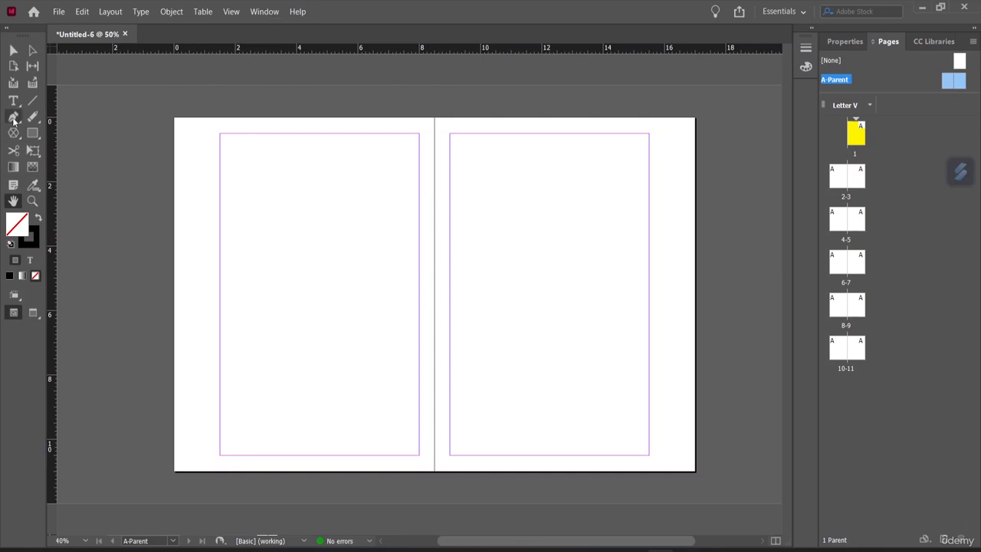
left_click(13, 100)
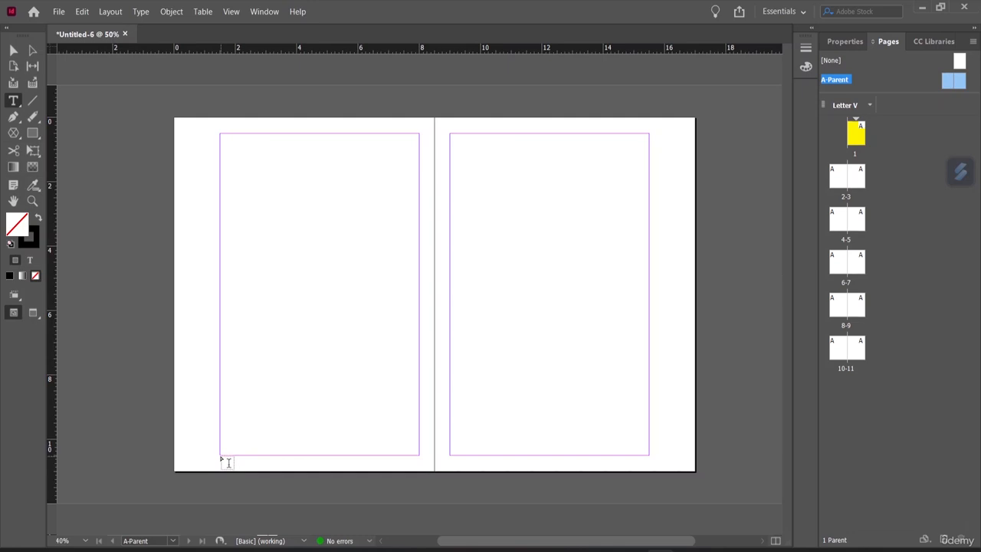
left_click_drag(228, 459, 301, 476)
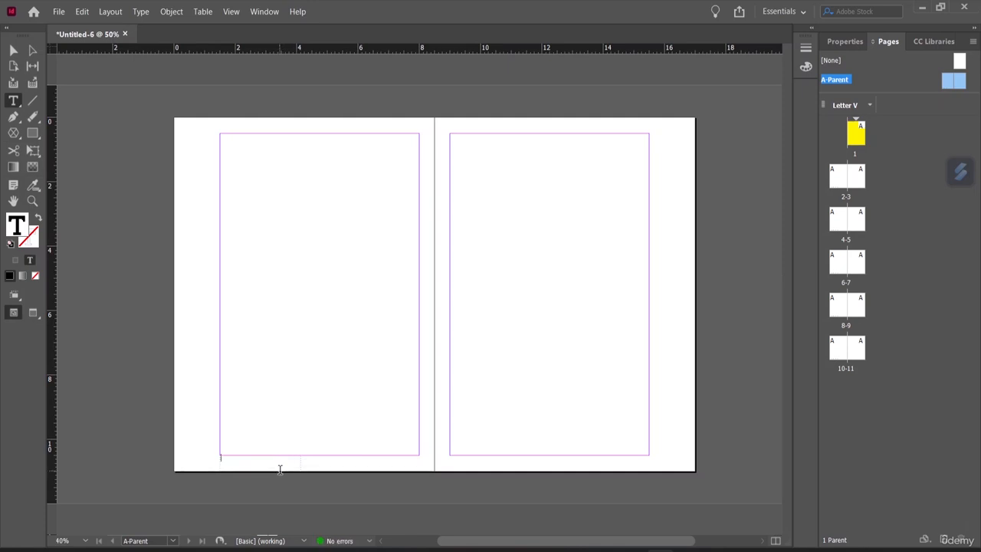
key("Escape")
double_click(279, 472)
Create a new one-page document with default settings and open its A-Parent spread for editing
key("ctrl+alt+n")
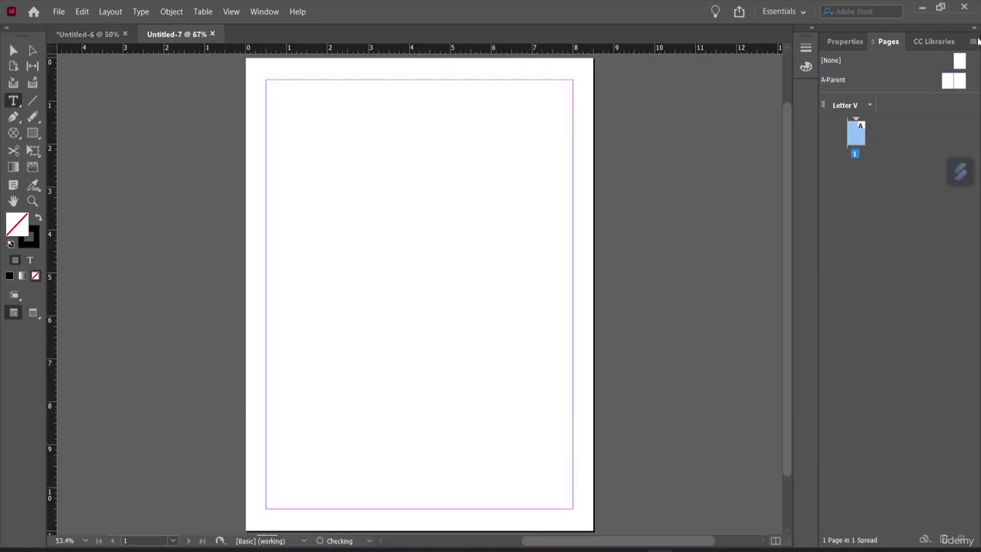
double_click(836, 81)
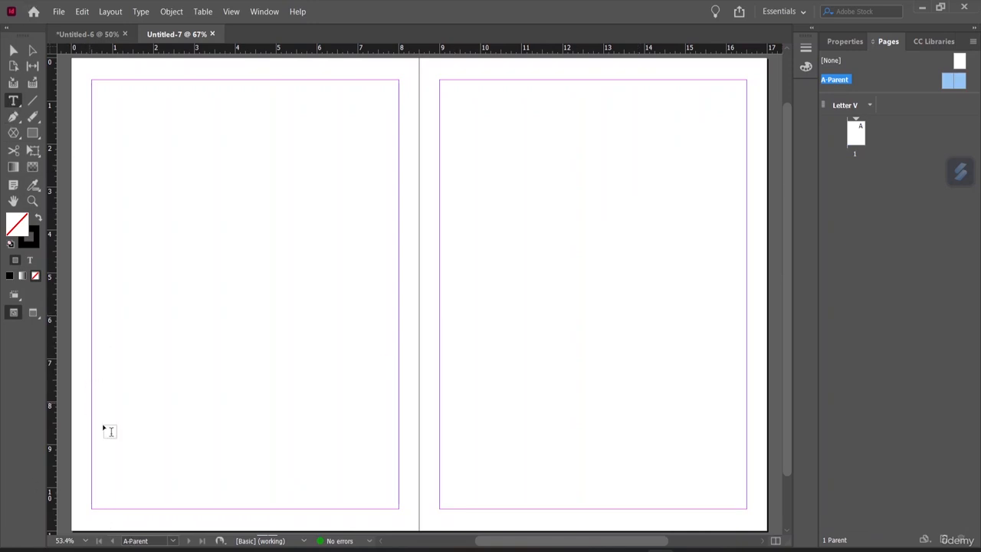
Draw a small text frame at the lower outer corner of the left A-Parent page's margins
left_click_drag(92, 507, 206, 477)
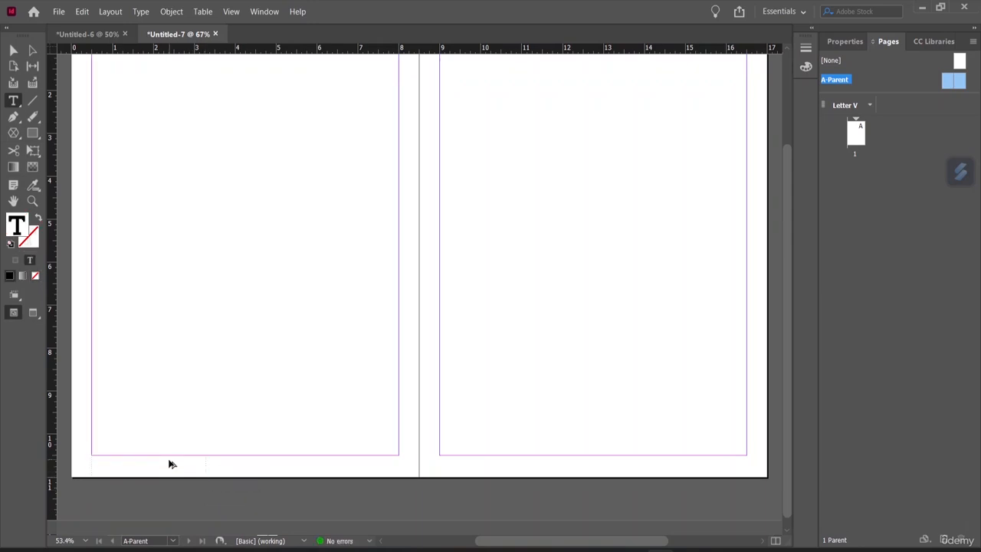
Create another new one-page document with default settings and open its A-Parent spread for editing
key("ctrl+alt+n")
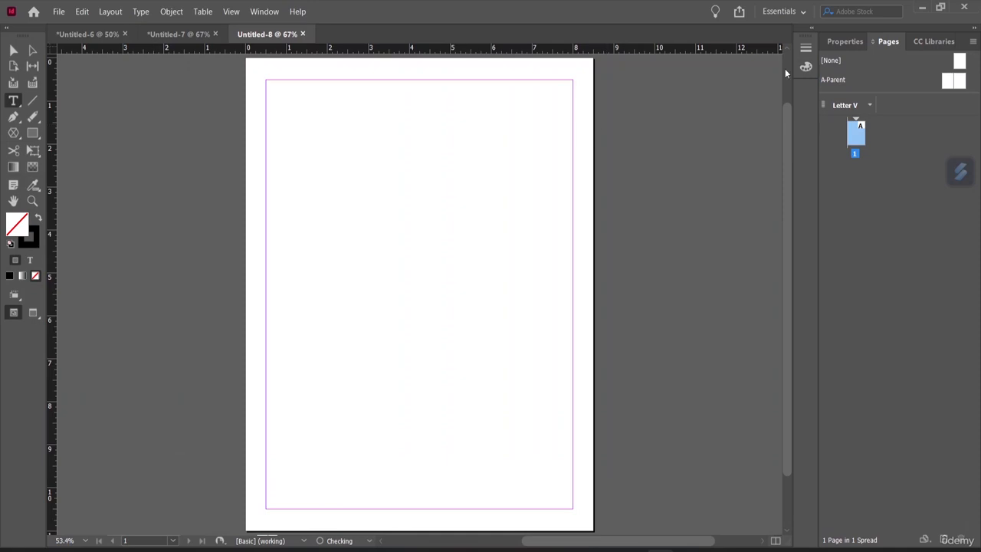
double_click(827, 79)
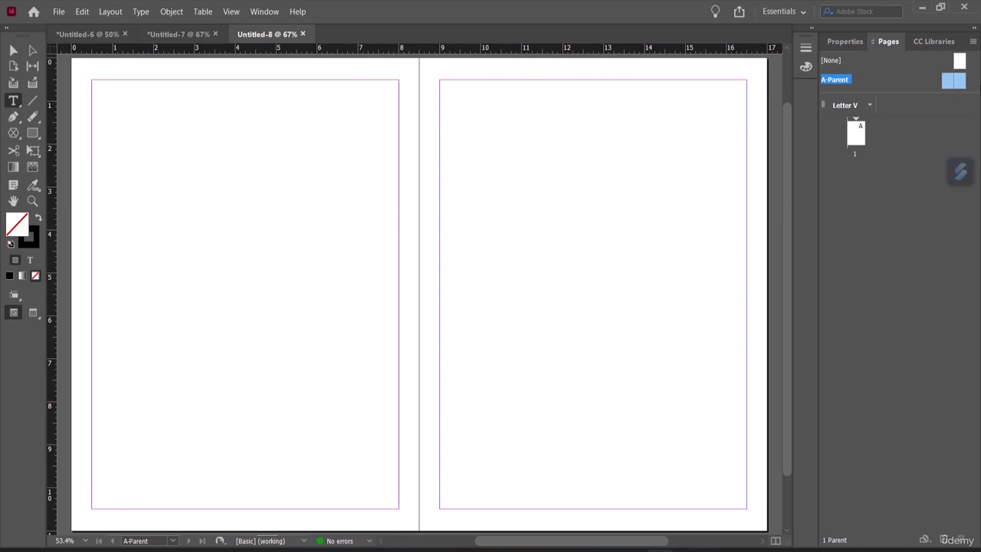
Draw a text frame about 2.75 by 0.5 in just below the left A-Parent page's bottom margin and insert a Current Page Number marker
scroll(163, 289, "down", 1)
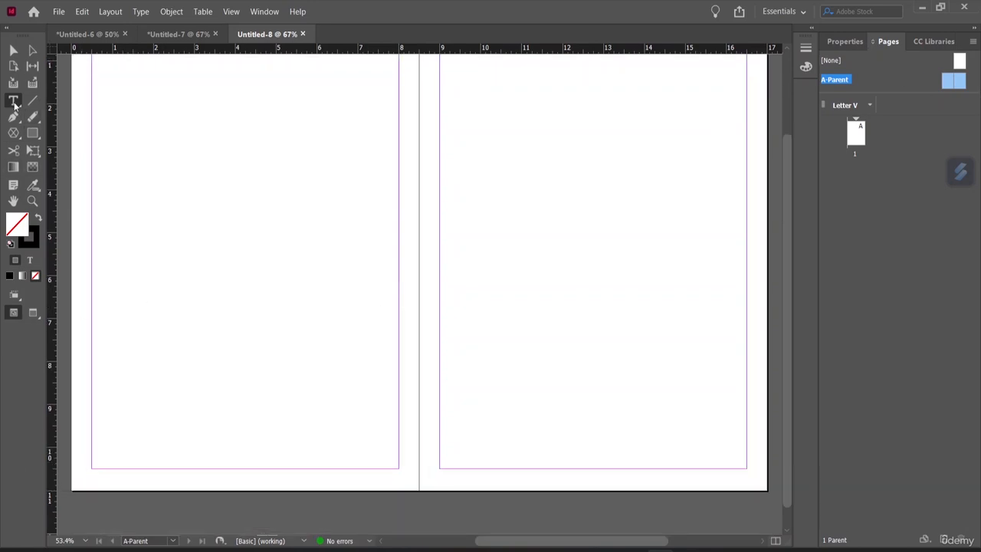
left_click_drag(92, 471, 206, 494)
right_click(115, 477)
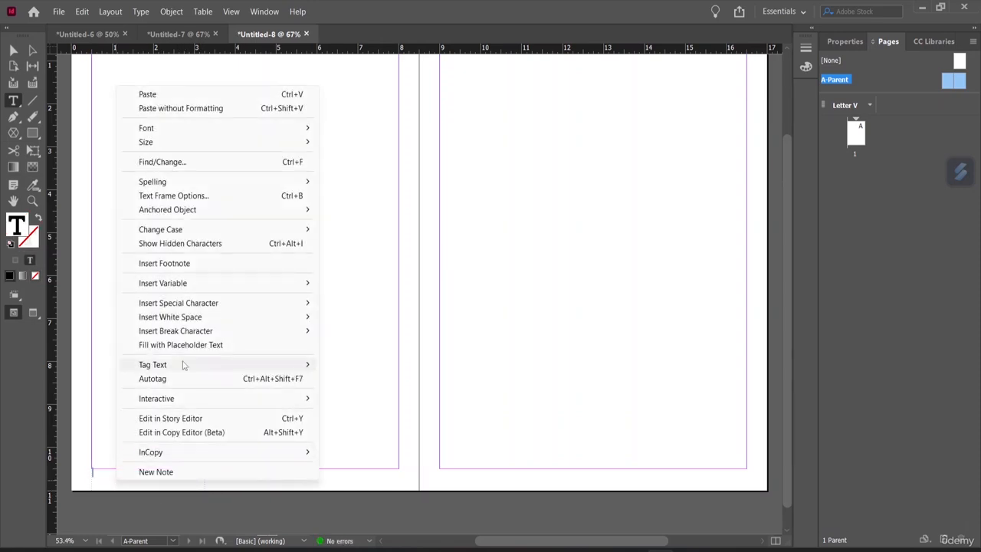
mouse_move(207, 305)
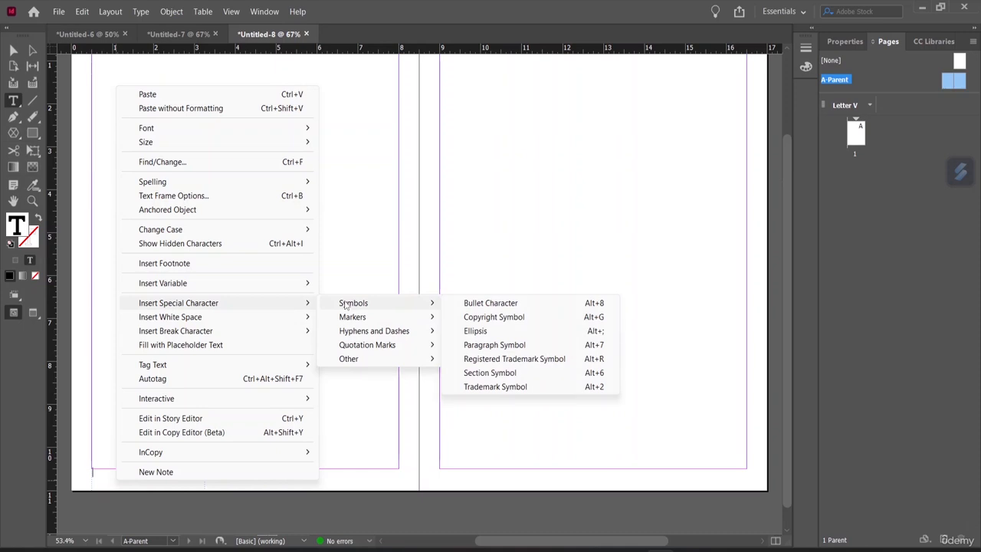
mouse_move(357, 321)
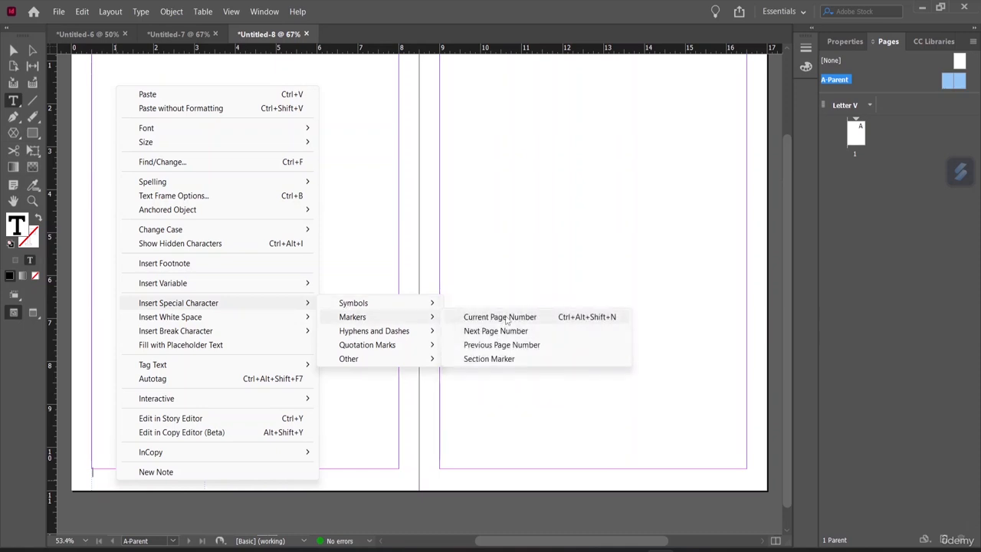
left_click(499, 317)
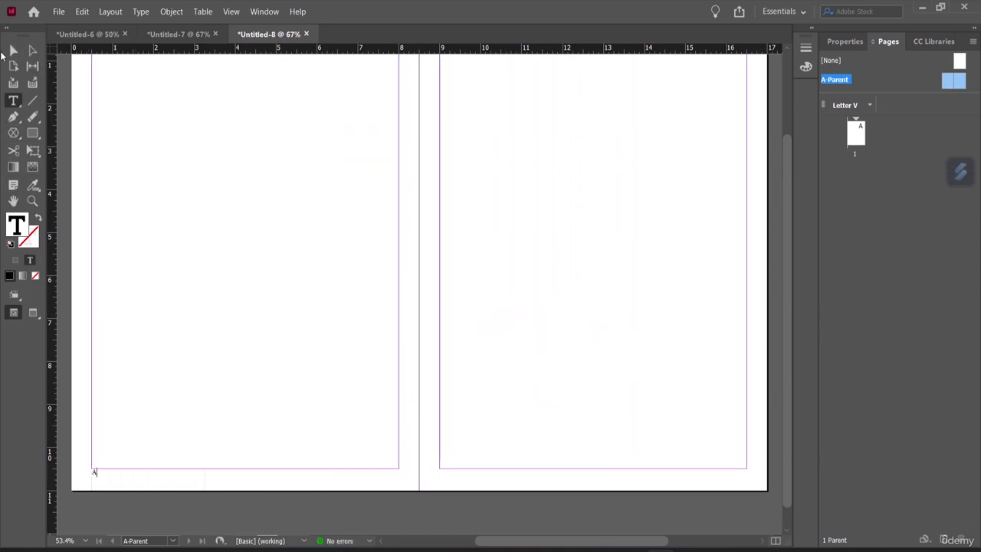
Duplicate the page number frame to the outer corner below the right A-Parent page's bottom margin and right-align its text
left_click(13, 51)
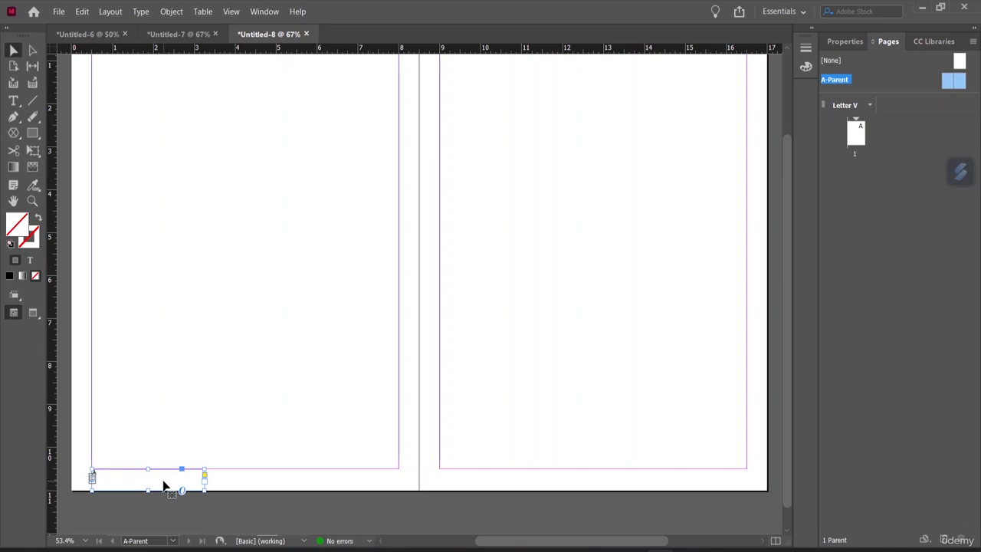
left_click_drag(163, 484, 708, 485)
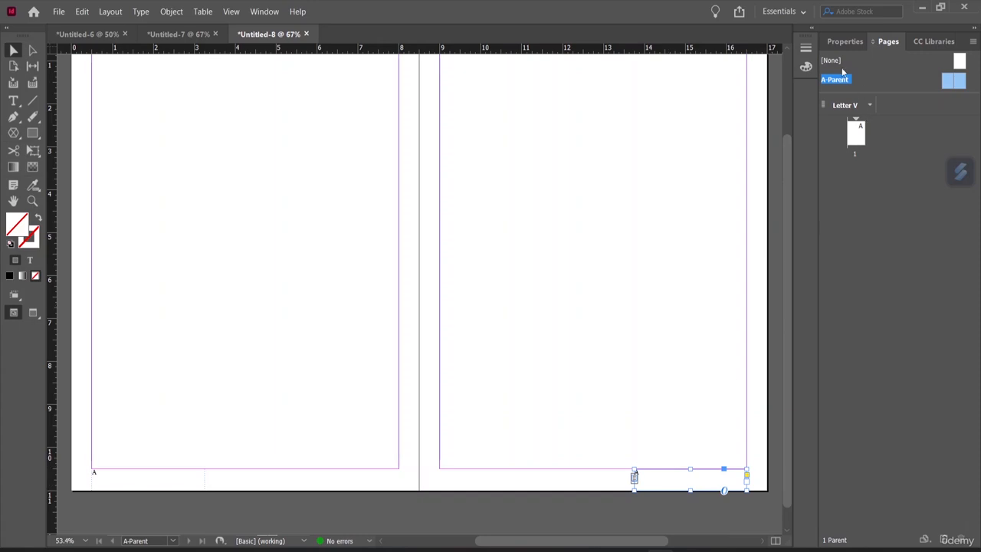
left_click(843, 42)
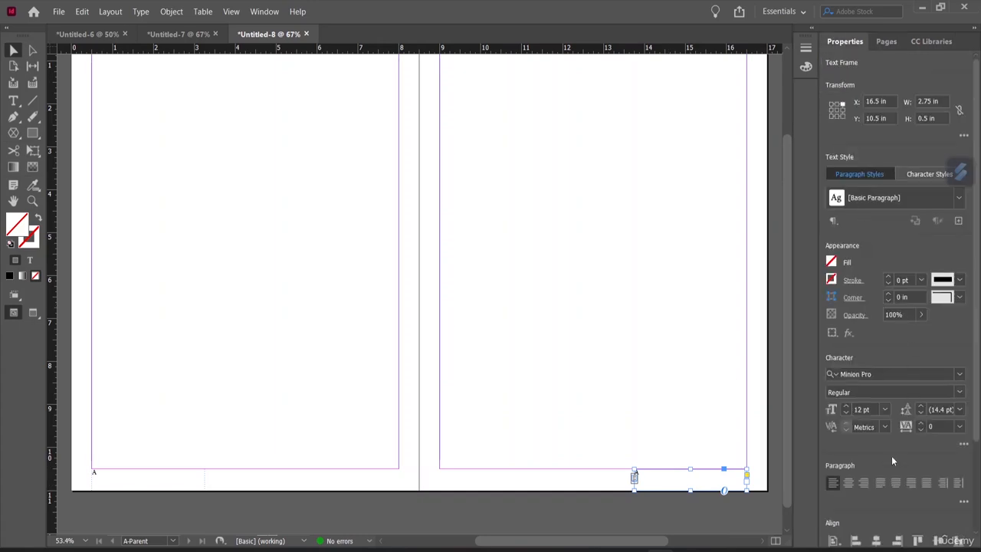
left_click(864, 484)
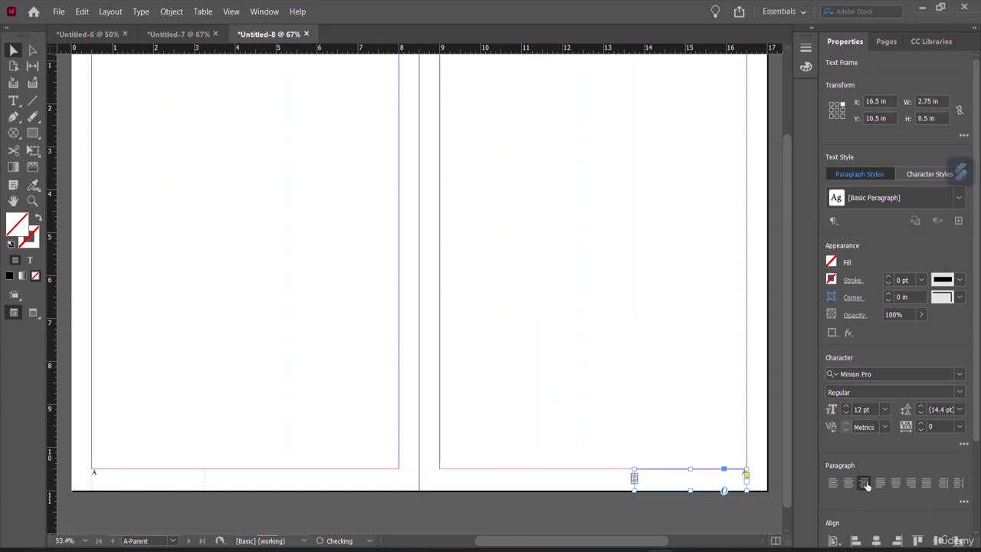
Go to page 1 of the document and check the page number below its bottom margin
left_click(887, 42)
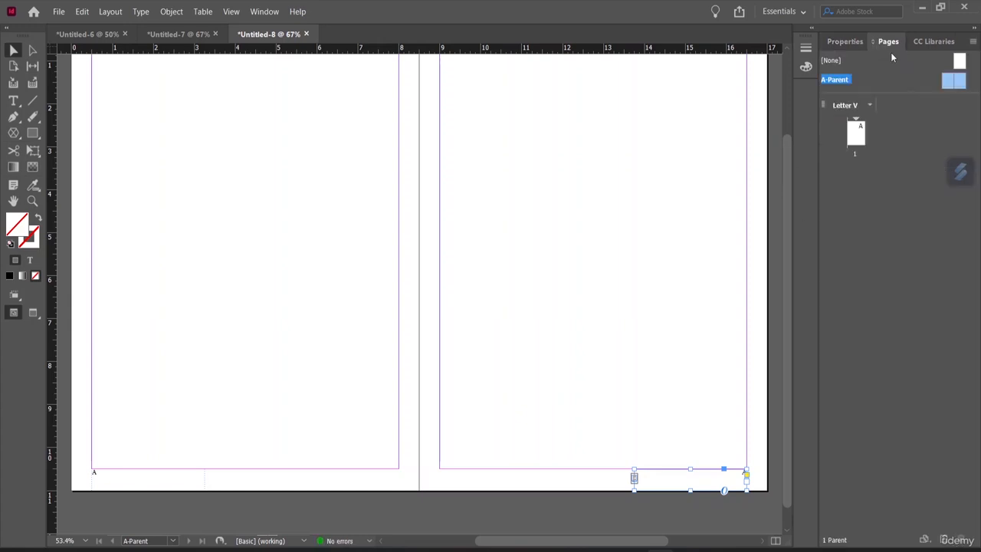
double_click(858, 136)
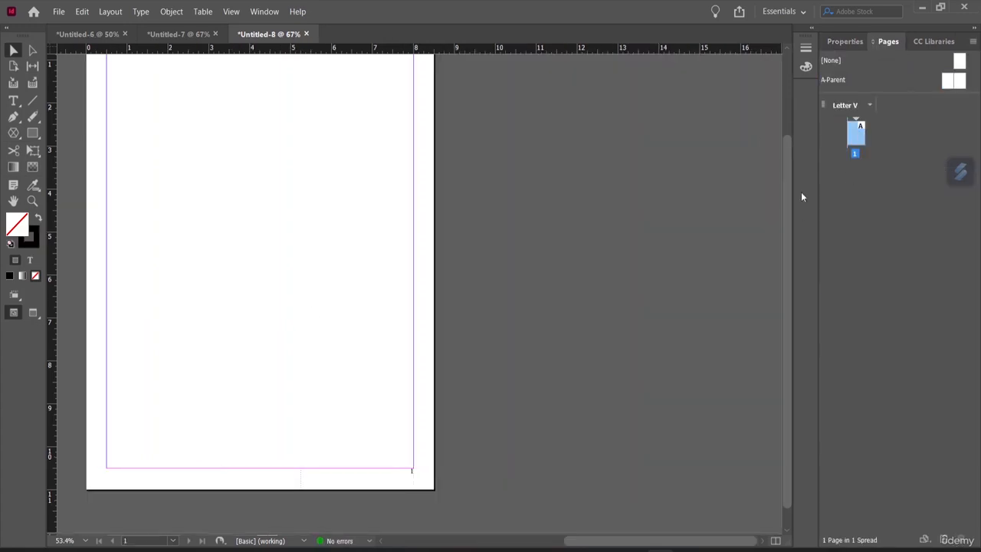
scroll(239, 299, "down", 1)
scroll(239, 299, "up", 3)
scroll(240, 297, "down", 3)
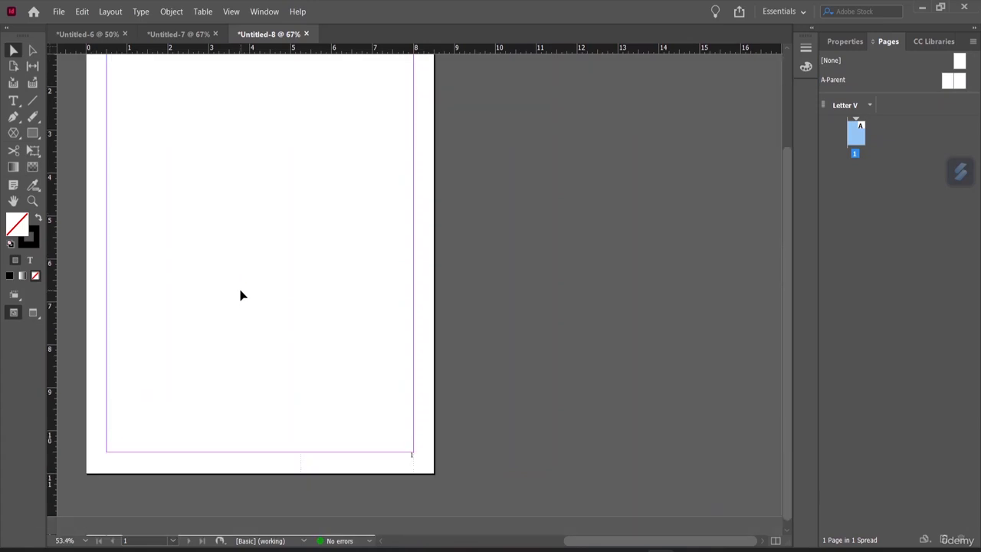
scroll(241, 296, "up", 3)
scroll(241, 296, "down", 3)
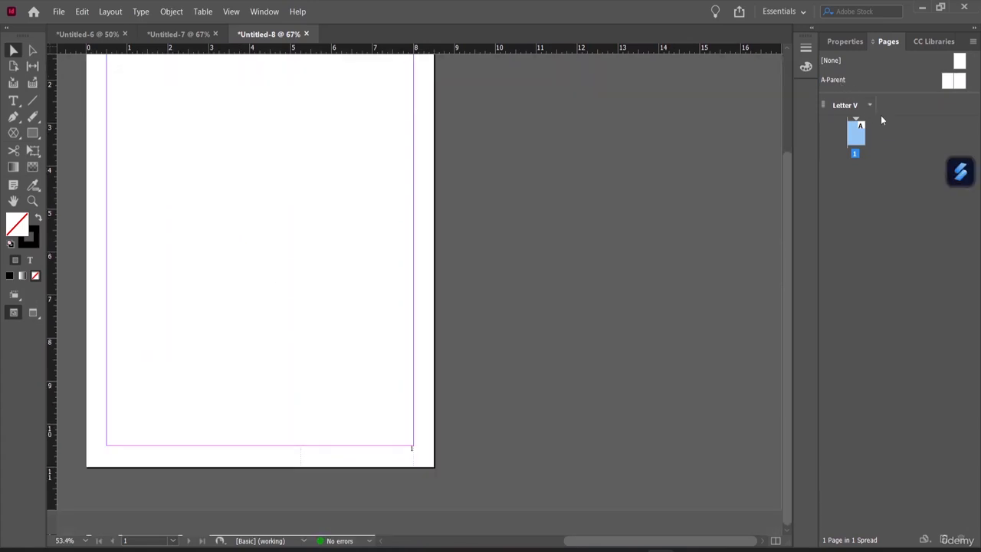
Add nine pages based on A-Parent after page 1, making a ten-page document
left_click(945, 540)
left_click(946, 540)
left_click(945, 540)
left_click(945, 540)
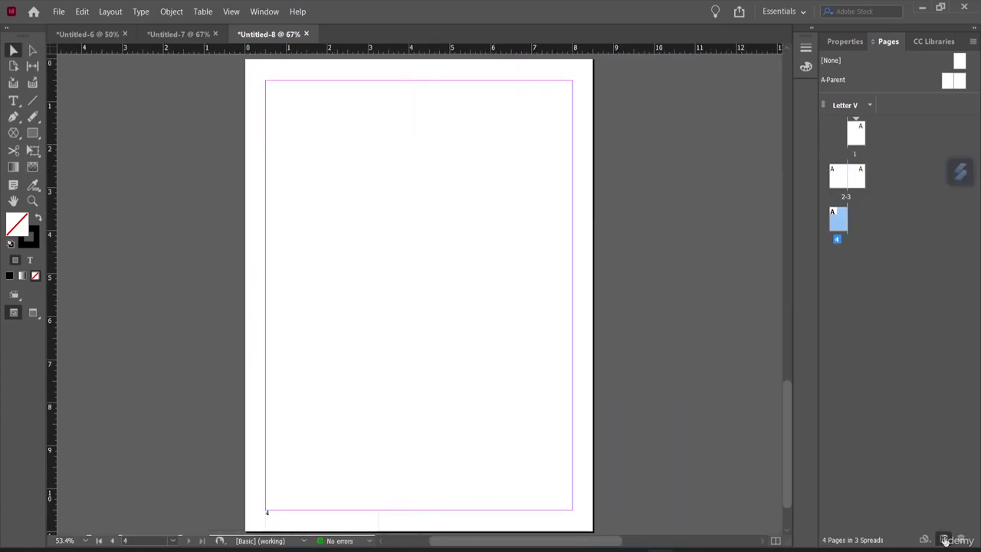
left_click(945, 540)
left_click(945, 540)
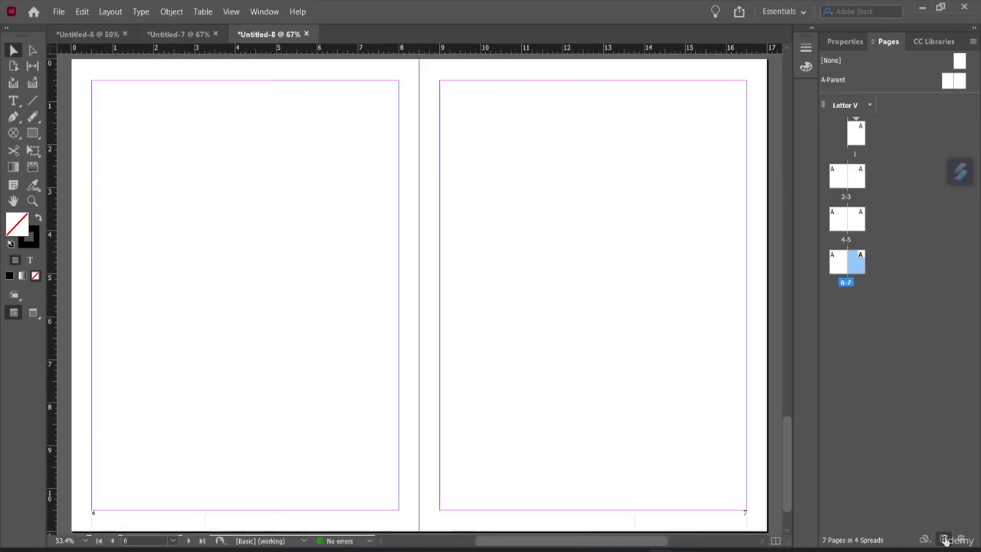
left_click(945, 540)
left_click(945, 540)
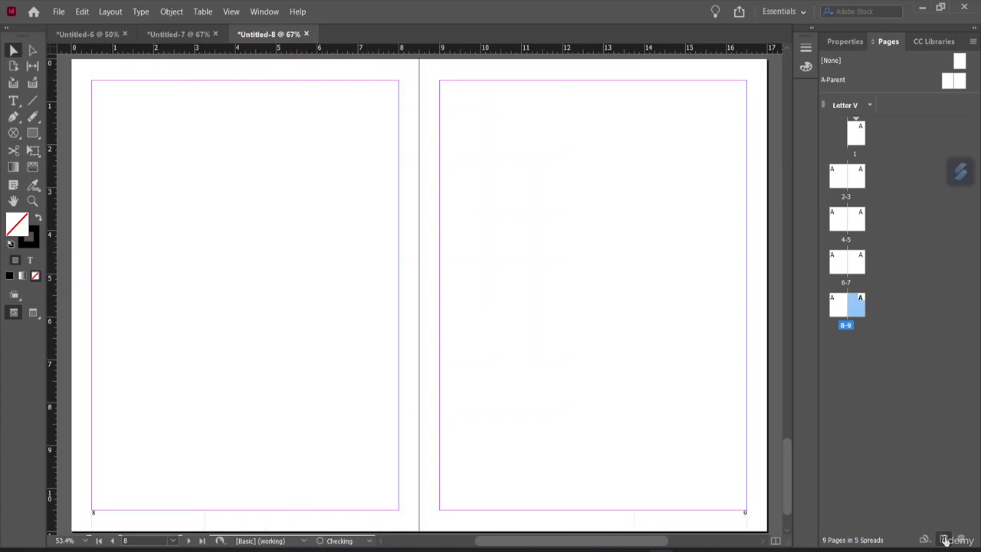
left_click(946, 540)
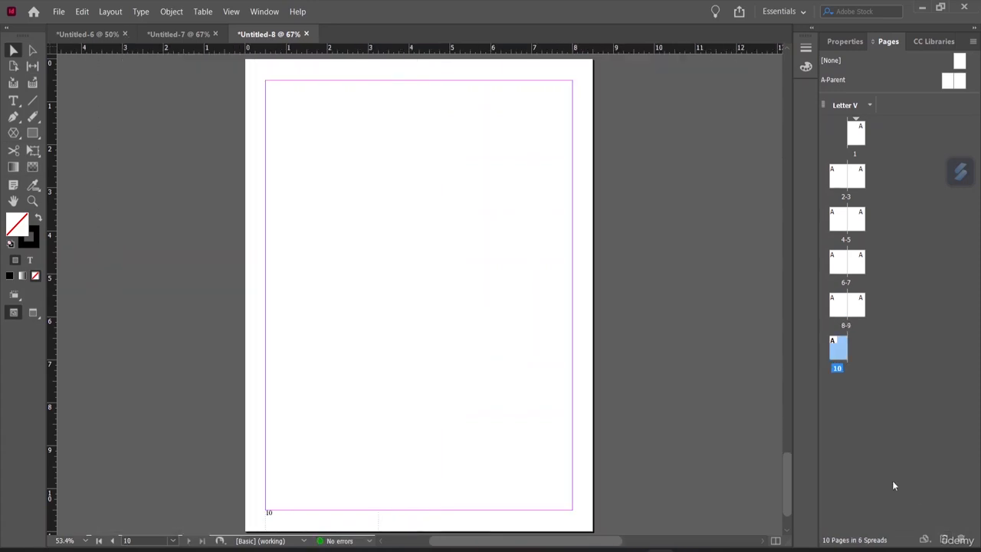
Look over the spreads of the ten-page document to check the page numbering, ending on page 1
scroll(617, 323, "up", 5)
scroll(619, 328, "up", 5)
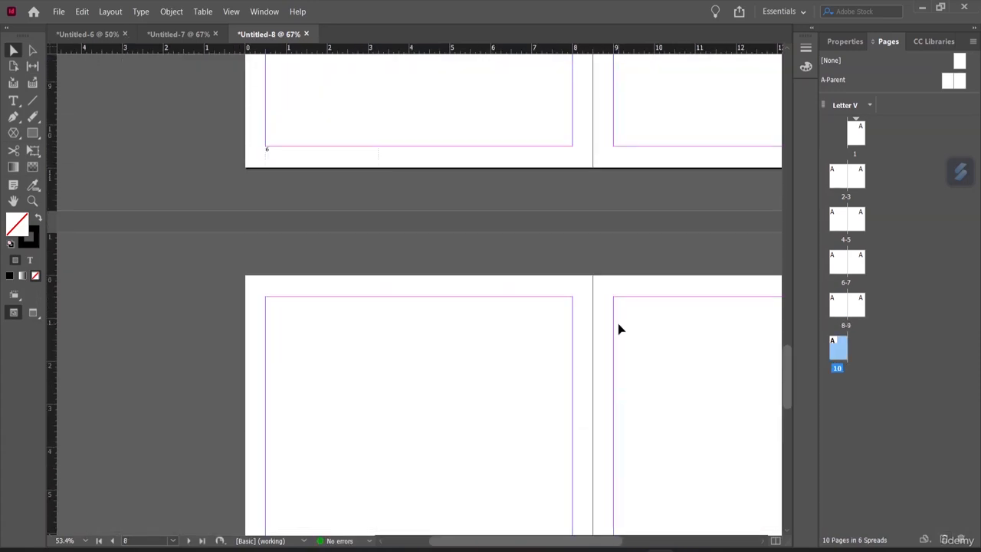
scroll(635, 351, "down", 5)
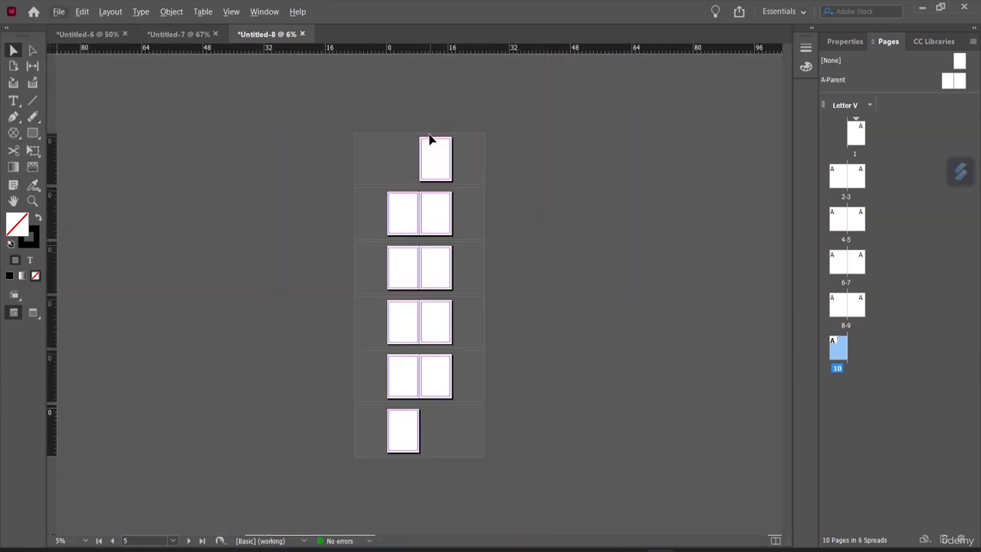
left_click(436, 167)
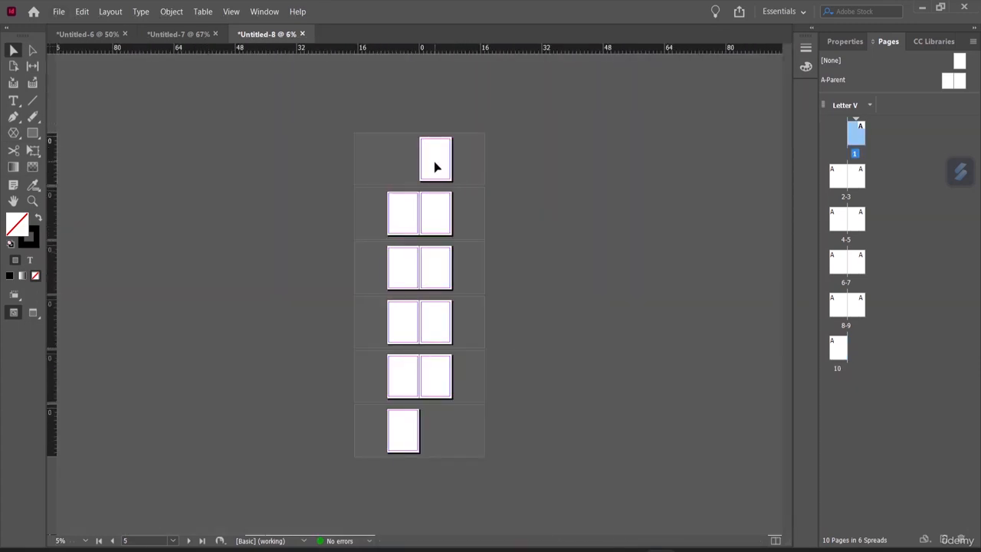
scroll(433, 167, "up", 8)
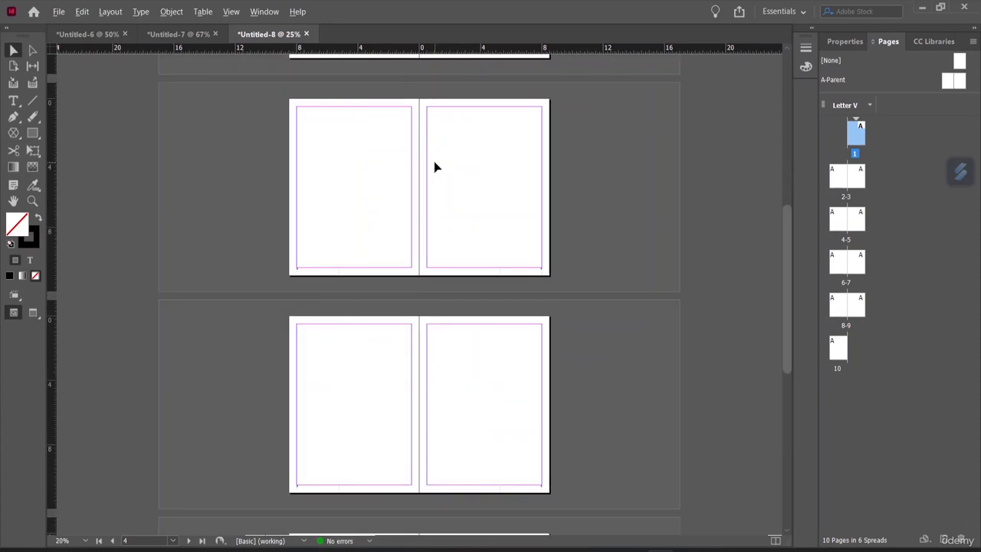
scroll(486, 184, "down", 4)
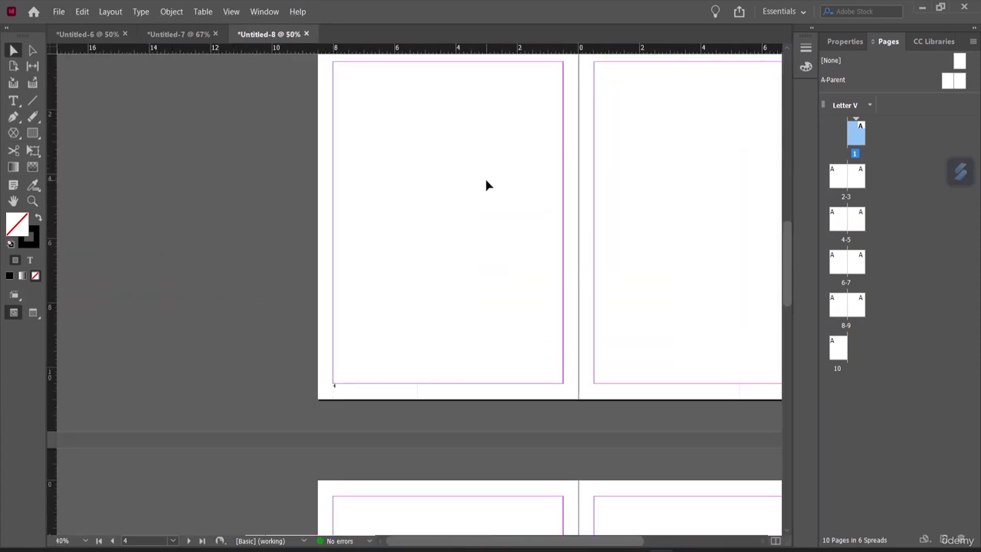
scroll(638, 184, "down", 5)
scroll(639, 184, "up", 3)
scroll(639, 189, "up", 5)
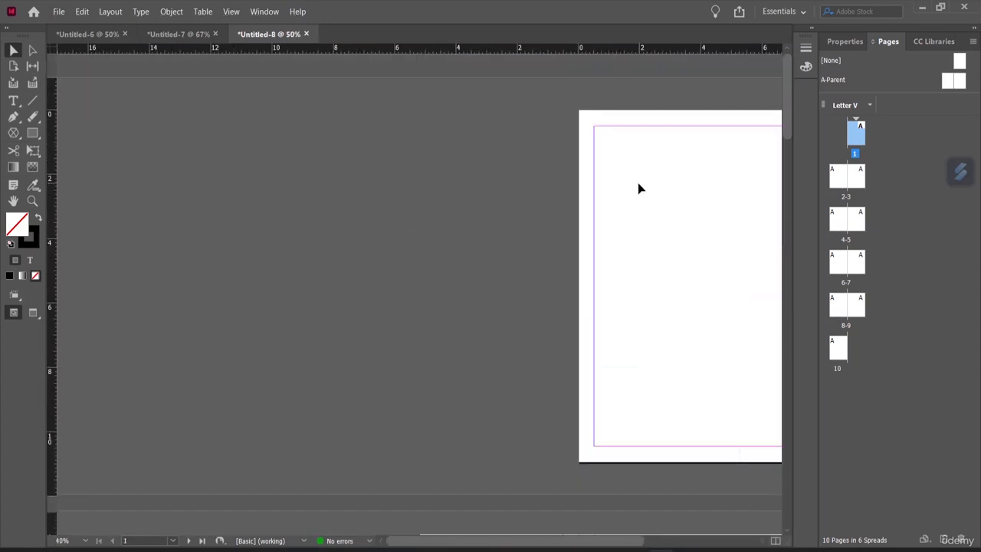
Draw an 8.5 by 11 in rectangle covering all of page 1 and fill it with the yellow swatch C=0 M=0 Y=100 K=0
left_click_drag(606, 545, 670, 526)
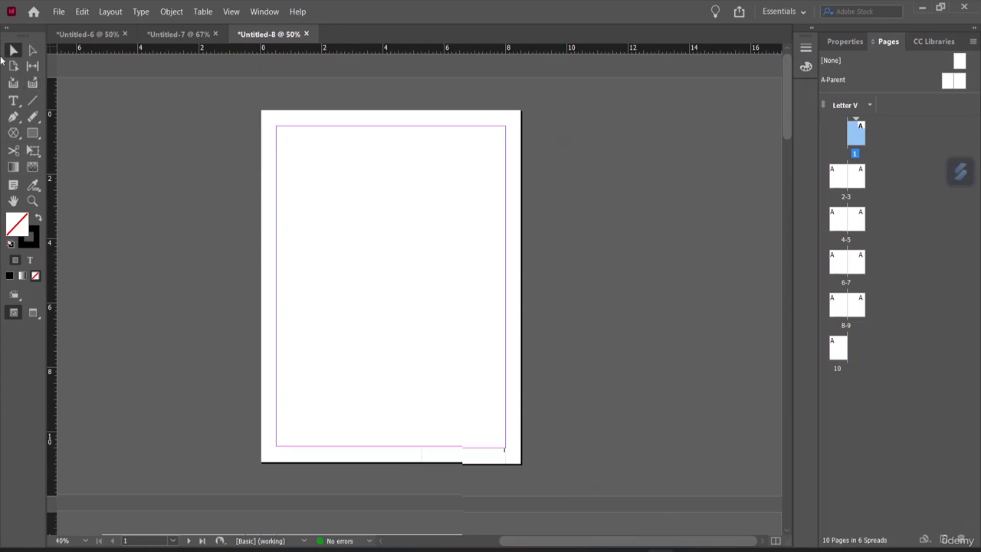
left_click(32, 133)
left_click_drag(265, 115, 522, 465)
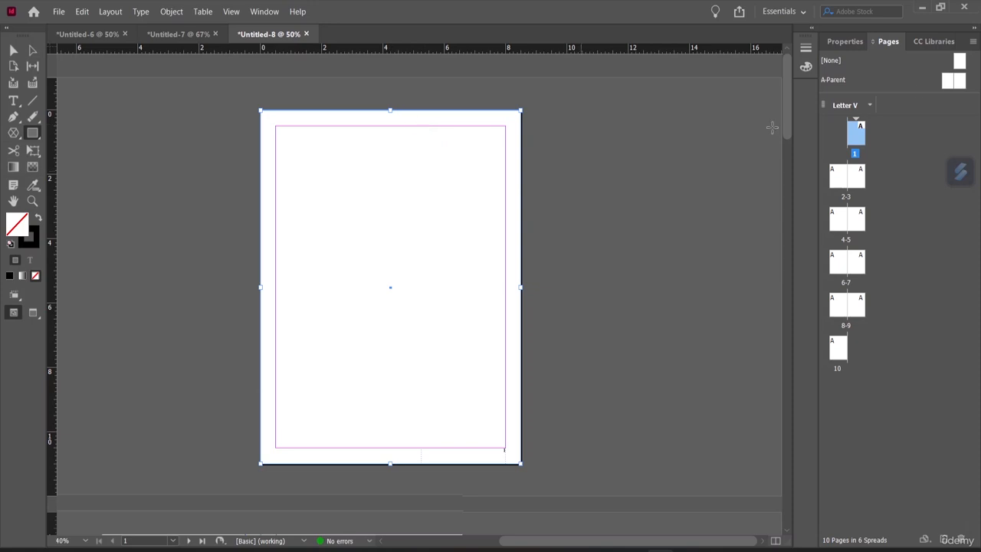
left_click(846, 42)
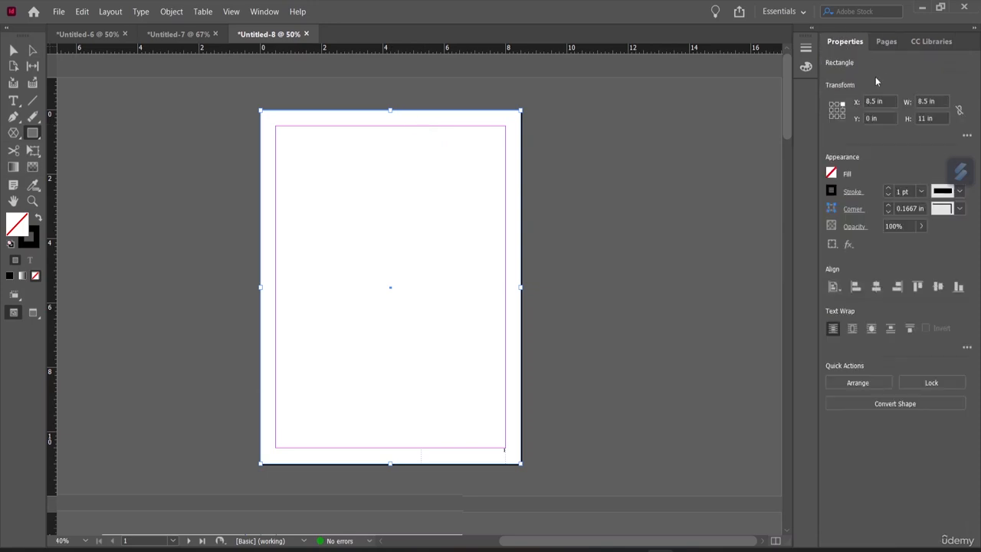
left_click(833, 174)
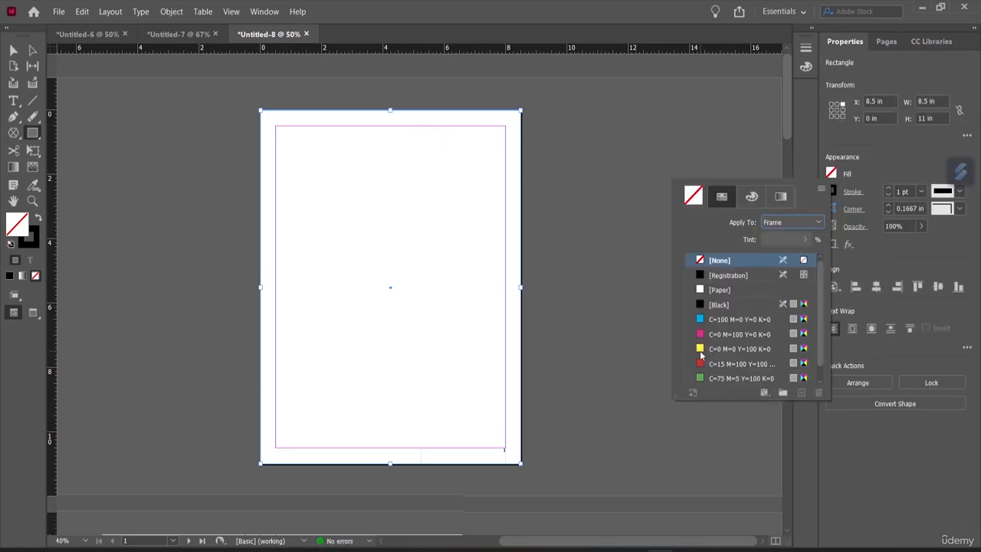
left_click(712, 349)
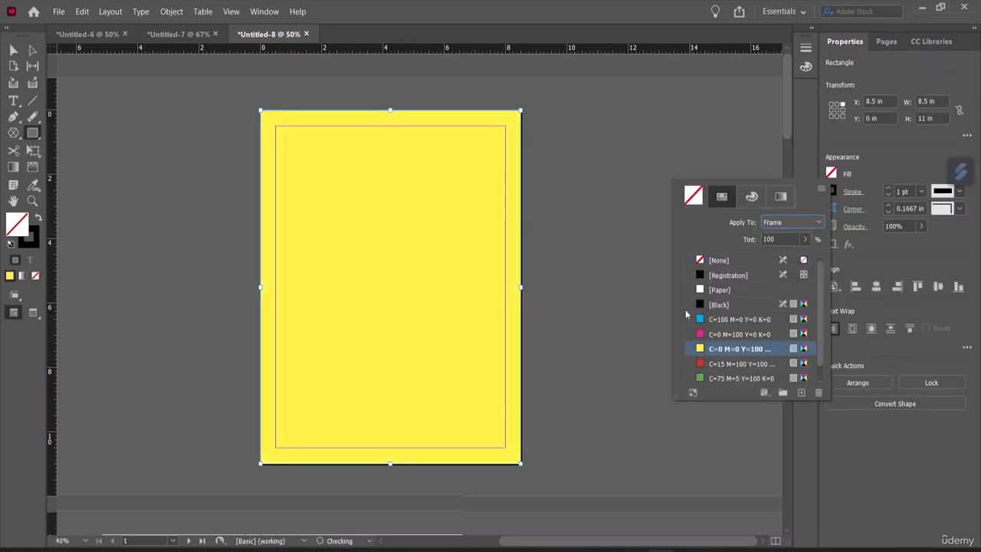
left_click(308, 149)
left_click(542, 287)
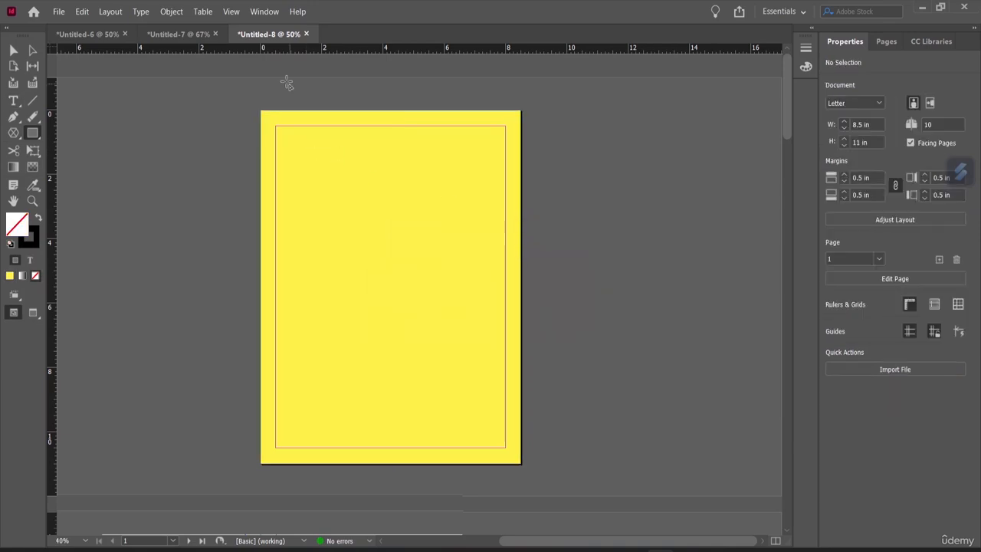
left_click_drag(299, 166, 505, 252)
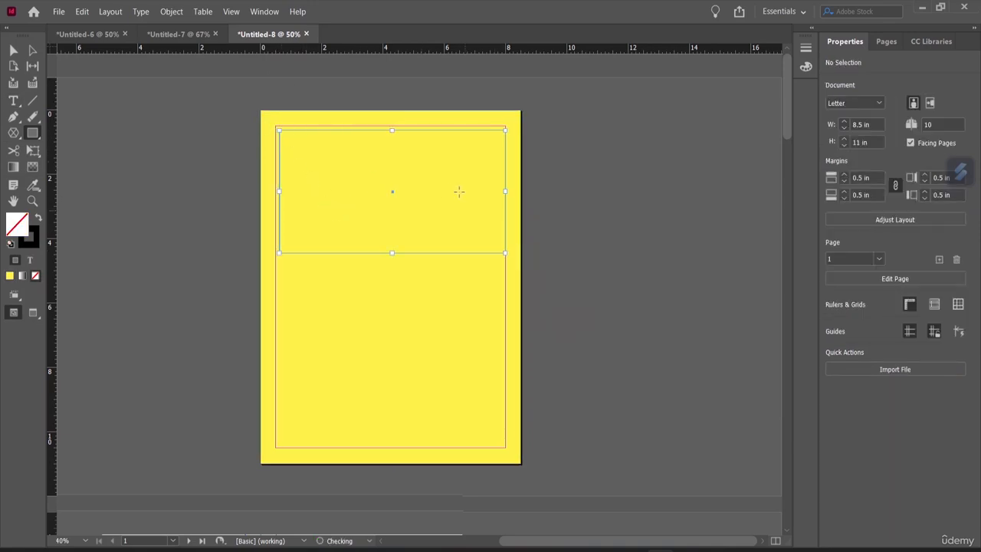
left_click(310, 149)
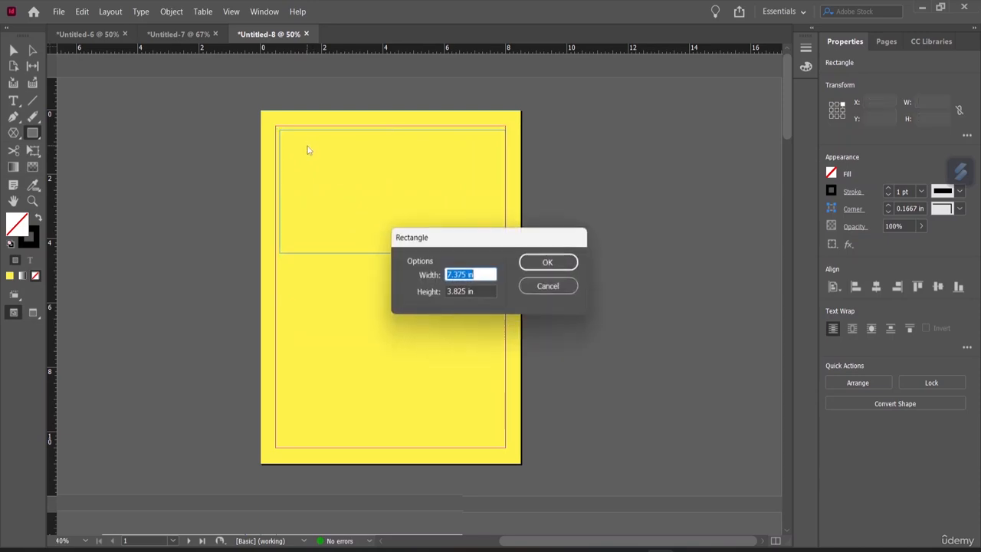
left_click(550, 287)
key("ctrl+z")
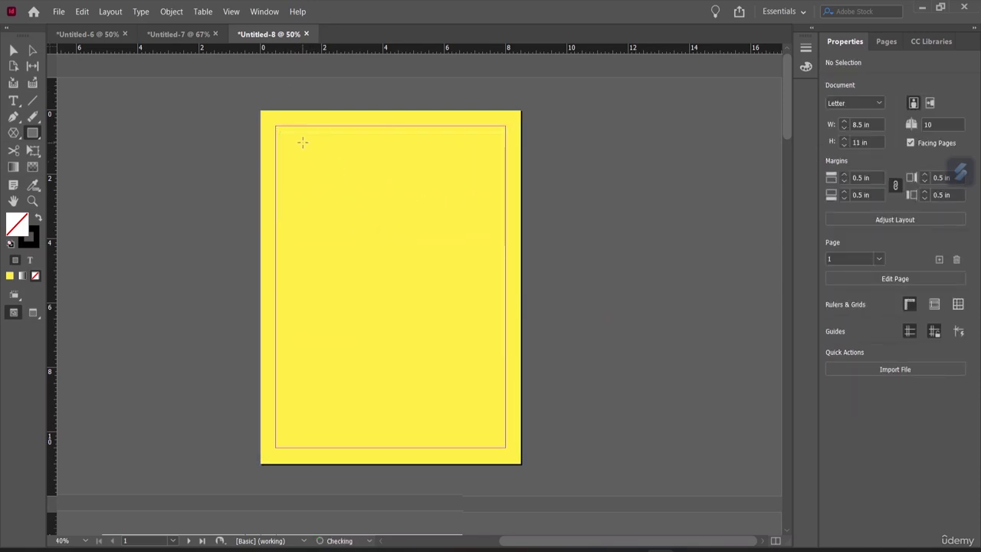
Create a text frame across the upper part of page 1 inside the margins and enter TITLE PAGE
left_click(13, 101)
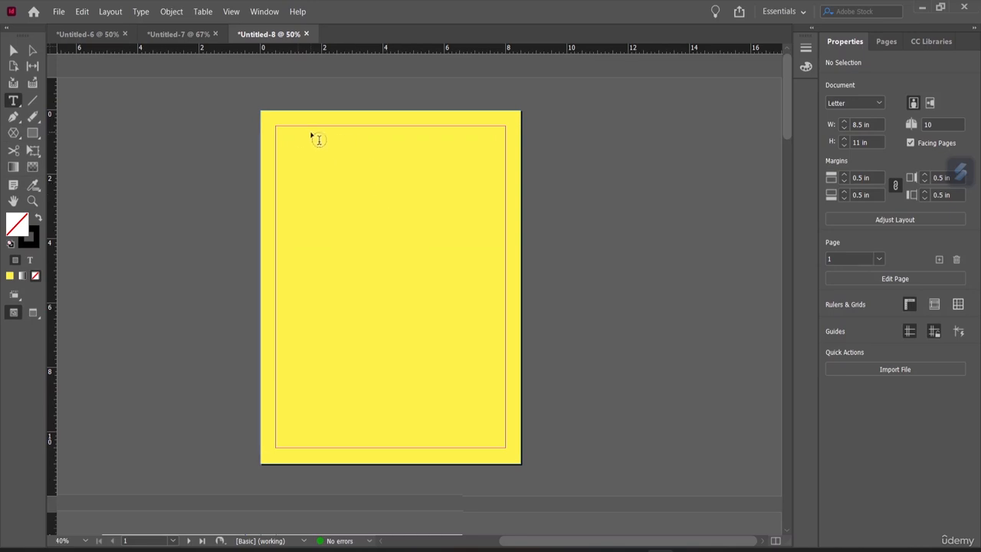
left_click_drag(282, 133, 495, 261)
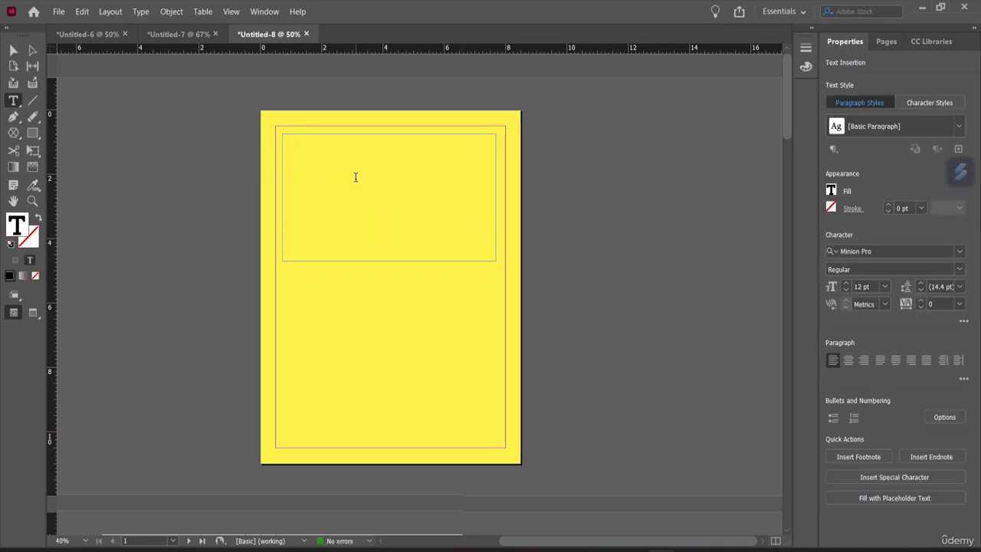
type("Th")
type("PAGE")
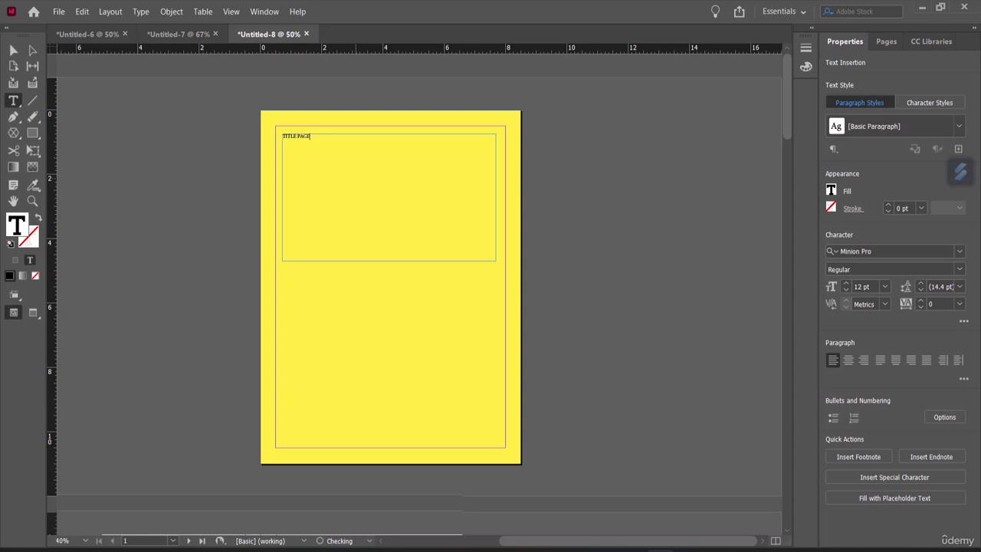
Set the TITLE PAGE text to 48 pt and justify it with the last line aligned center
left_click_drag(310, 136, 284, 135)
left_click(884, 286)
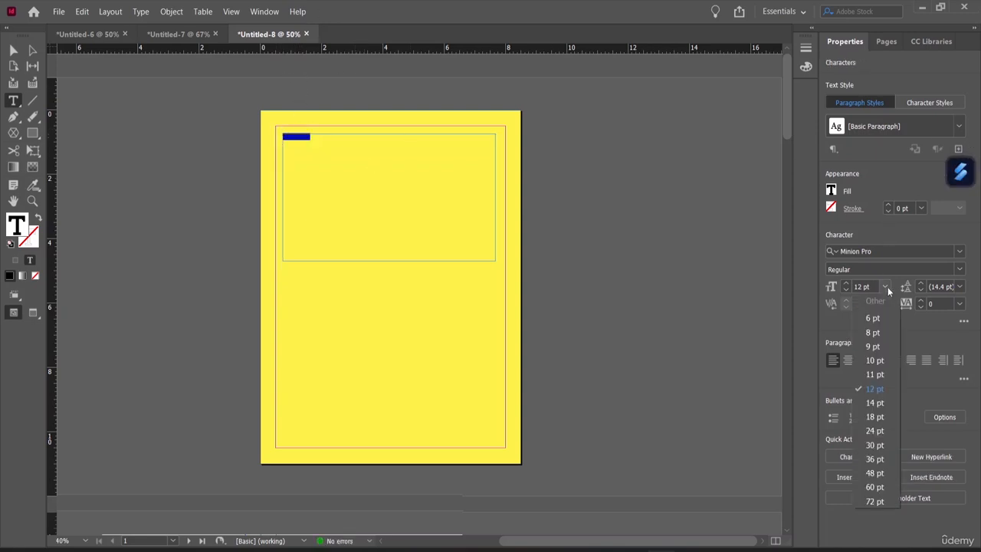
left_click(874, 473)
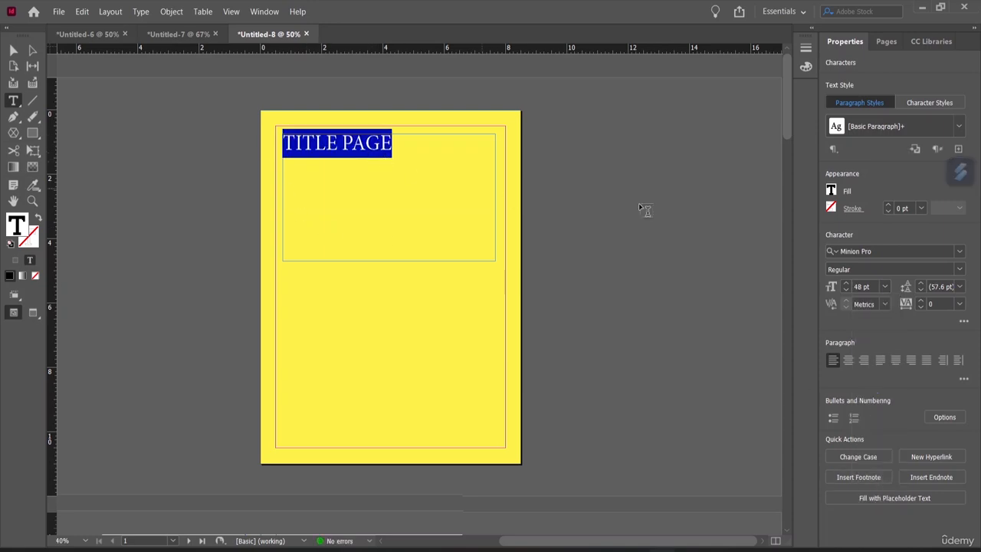
left_click(895, 359)
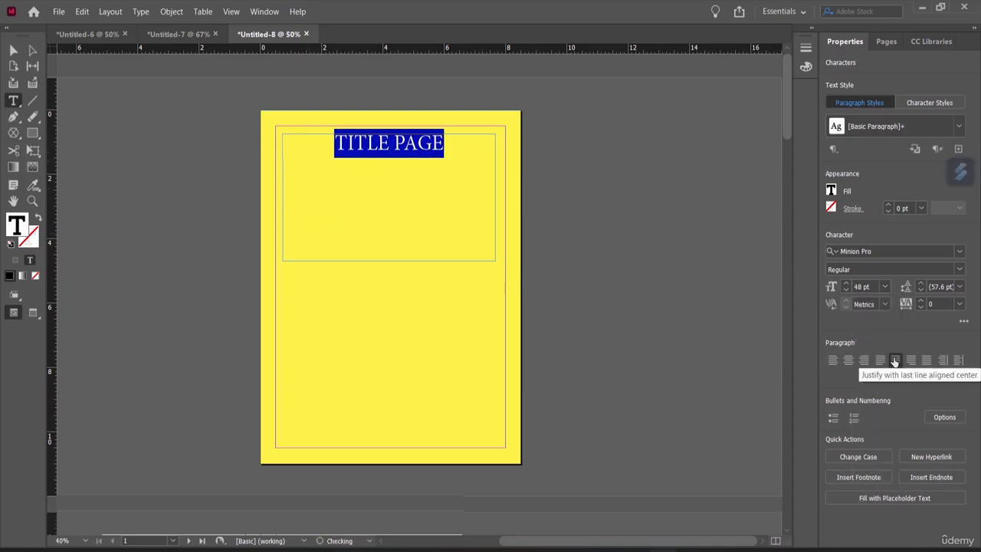
left_click(390, 306)
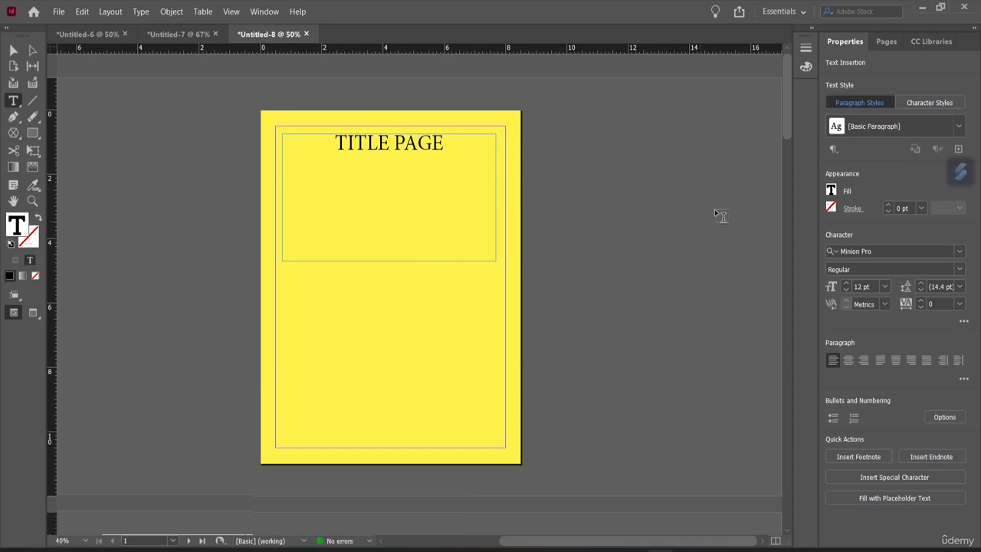
Show the document's page thumbnails and check the lower edges of the title page and spread 2-3 for page numbers
left_click(886, 41)
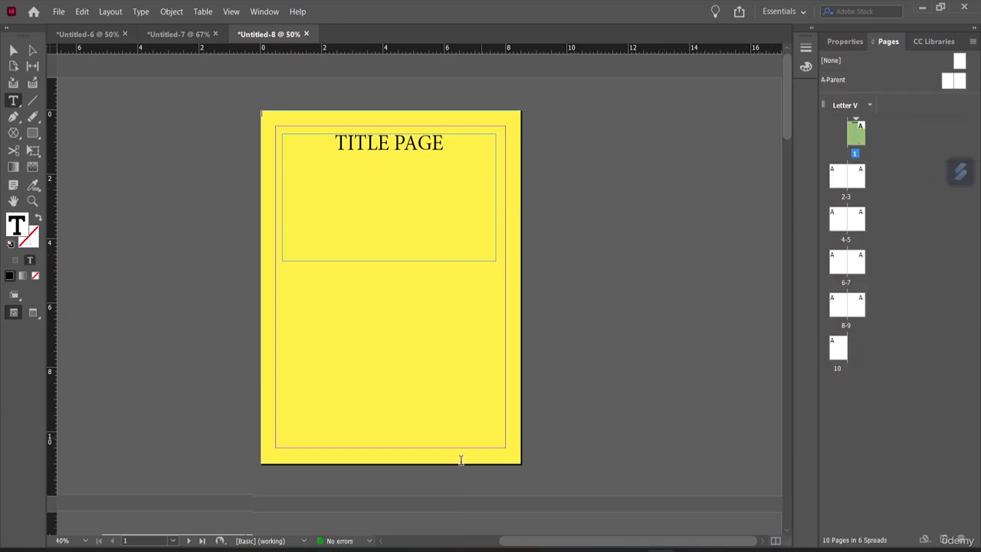
scroll(479, 342, "down", 6)
scroll(481, 341, "up", 3)
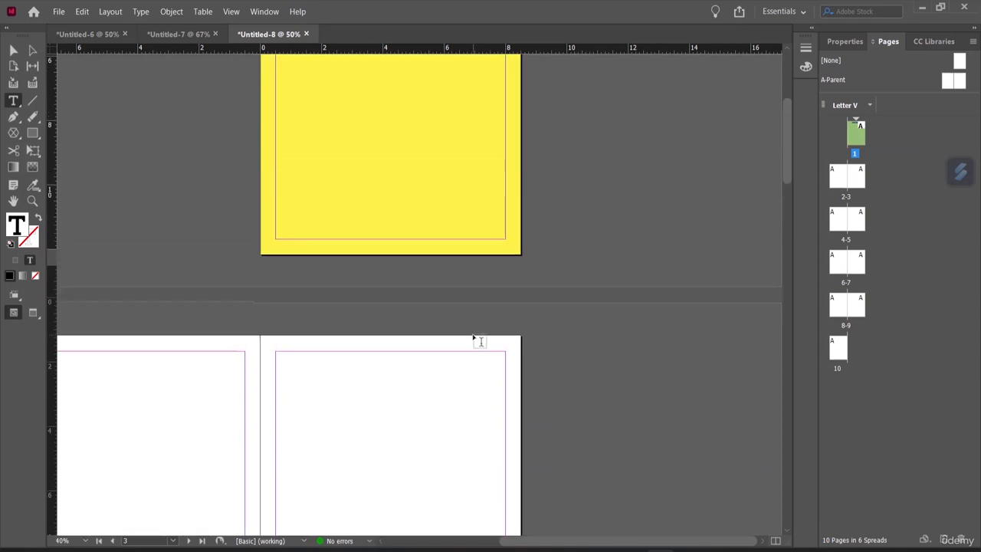
scroll(482, 337, "up", 3)
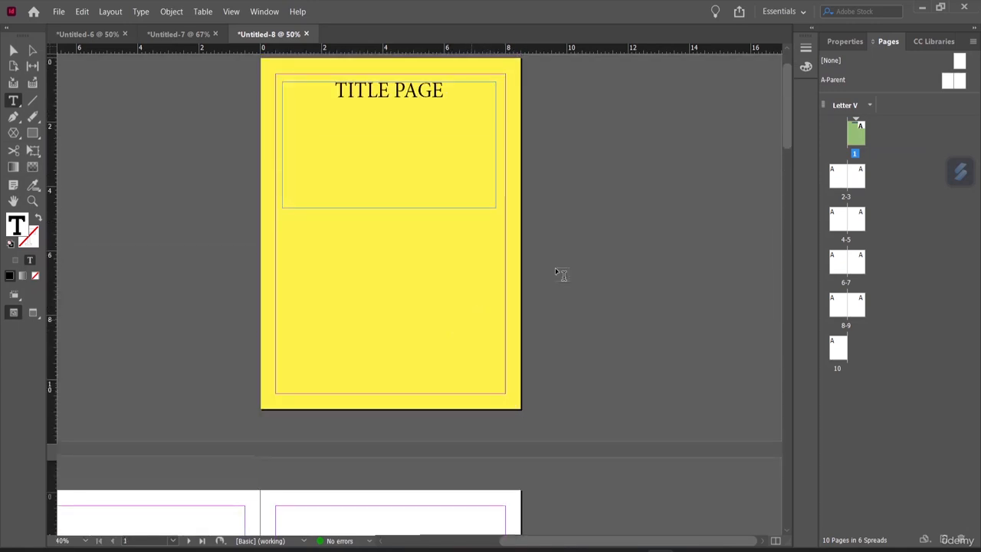
right_click(854, 144)
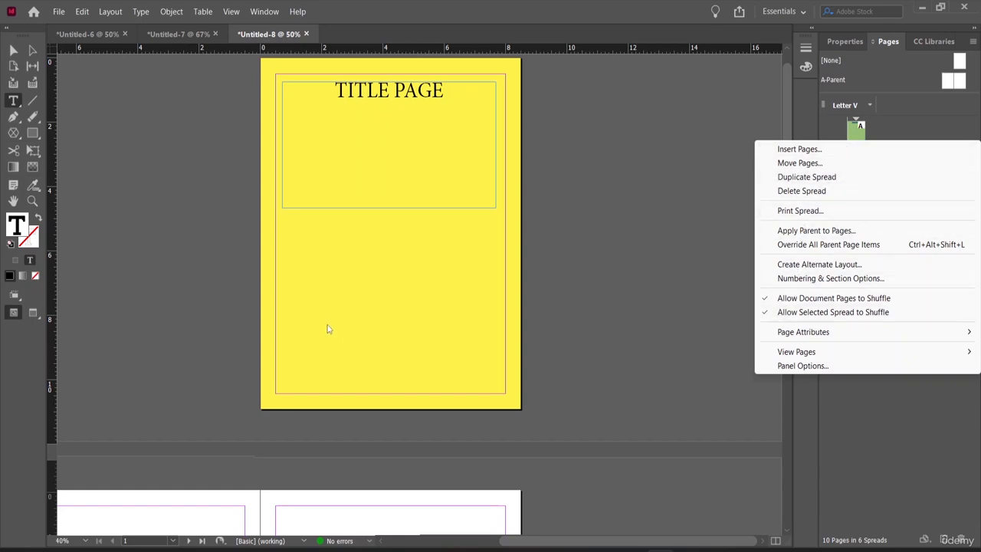
left_click(166, 495)
scroll(182, 478, "down", 3)
scroll(182, 478, "down", 5)
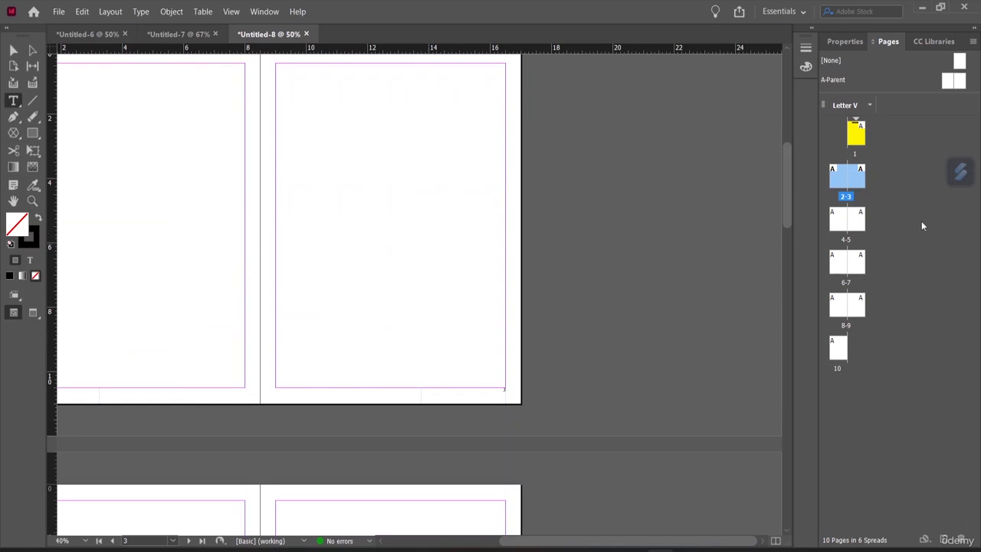
left_click(837, 180)
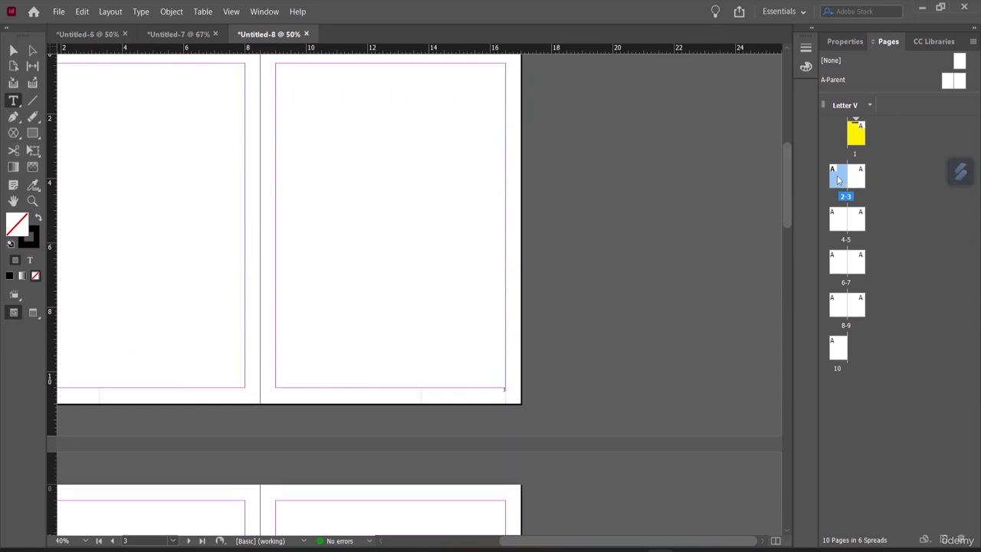
right_click(156, 241)
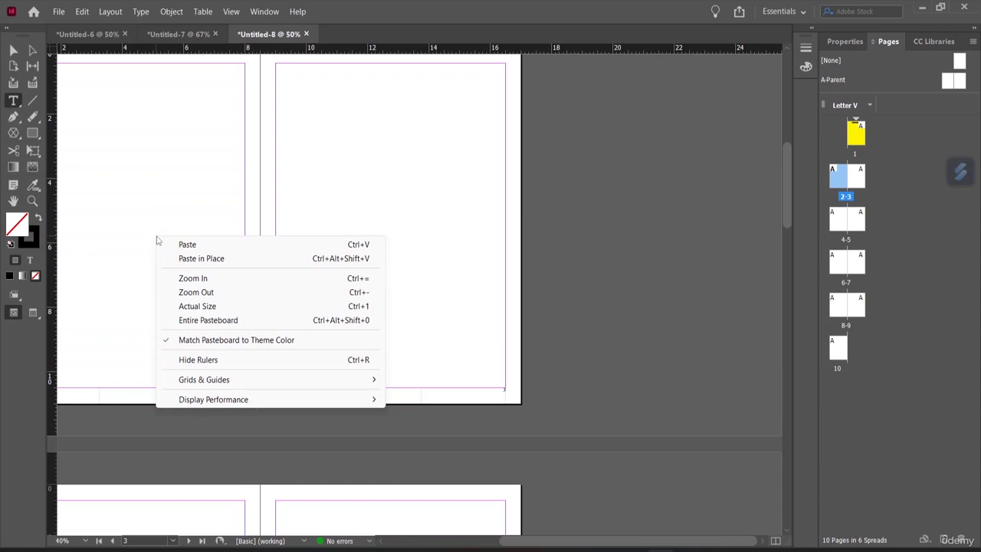
left_click(852, 81)
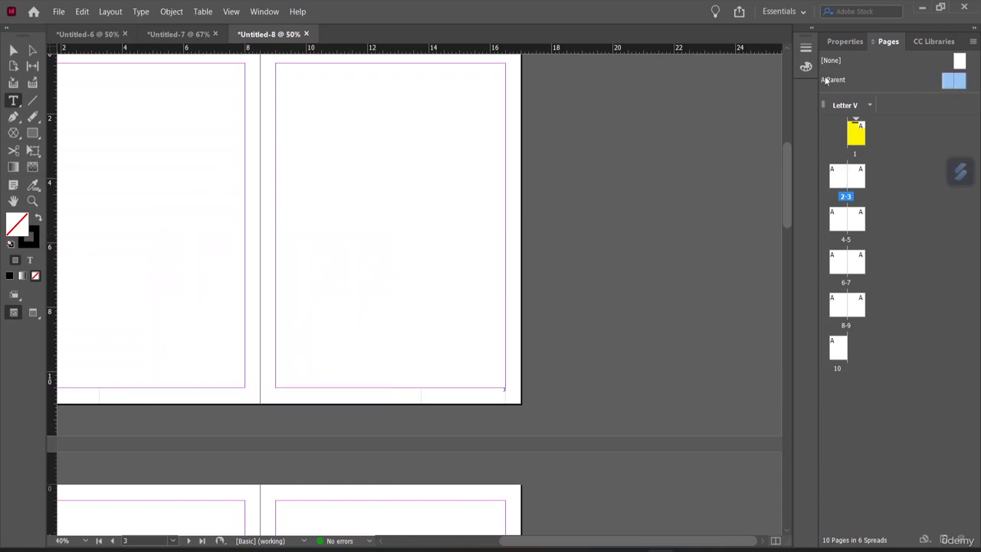
scroll(299, 222, "up", 4)
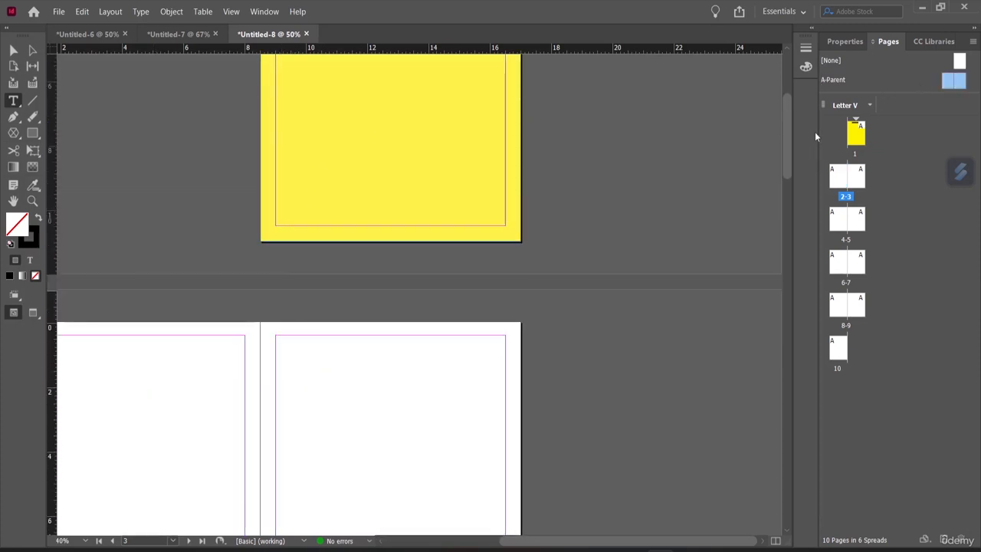
left_click(856, 131)
right_click(370, 143)
left_click(291, 152)
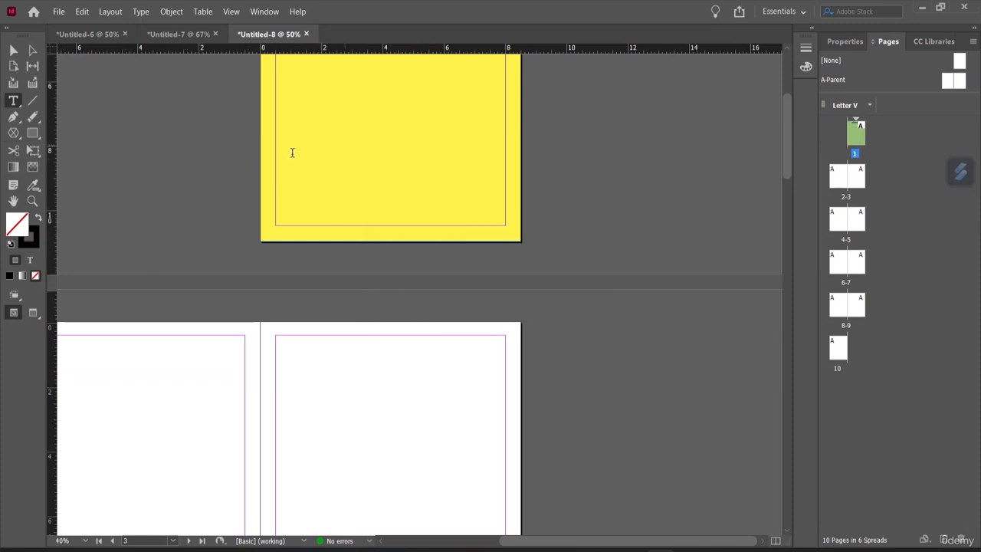
scroll(341, 142, "up", 5)
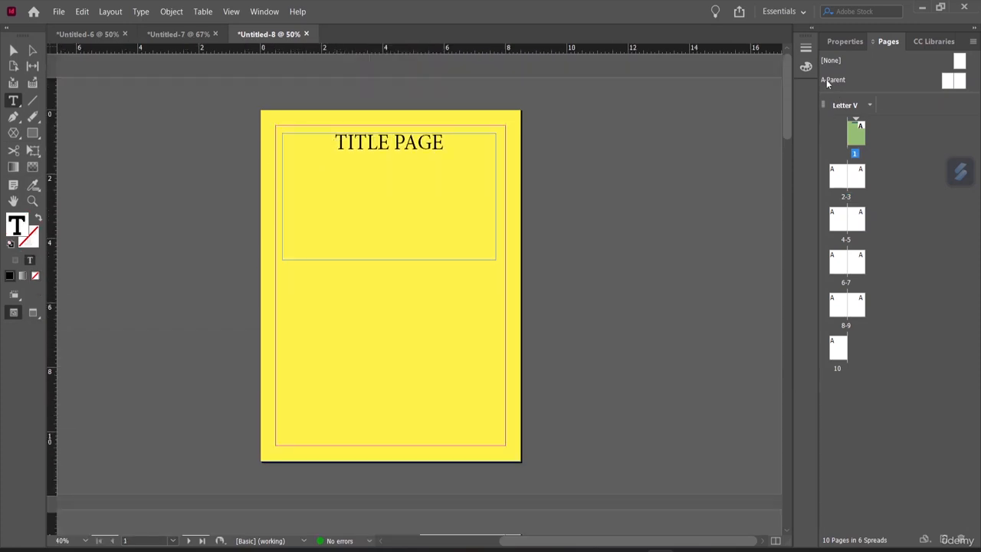
Turn off Allow Document Pages to Shuffle and Allow Selected Spread to Shuffle for the title page
left_click(826, 79)
right_click(856, 135)
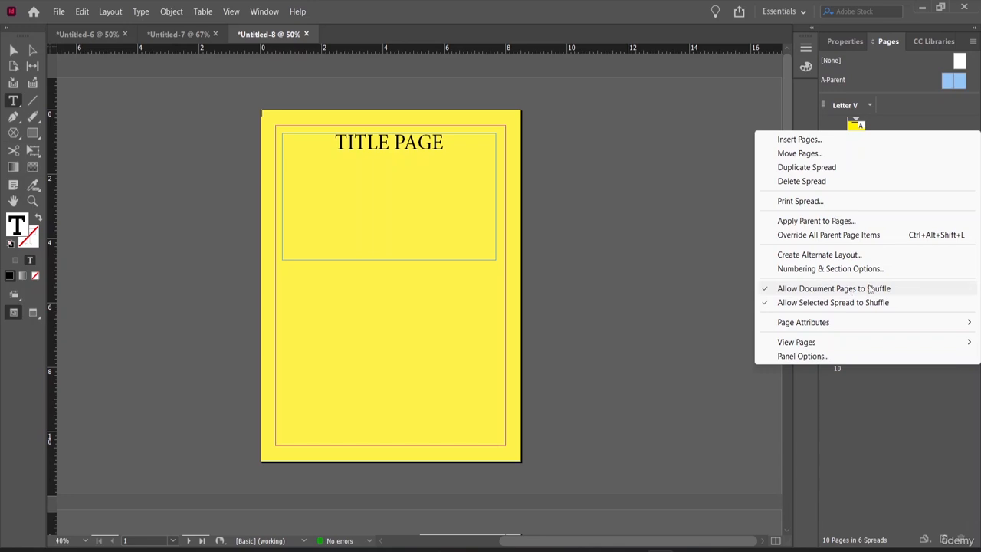
left_click(765, 292)
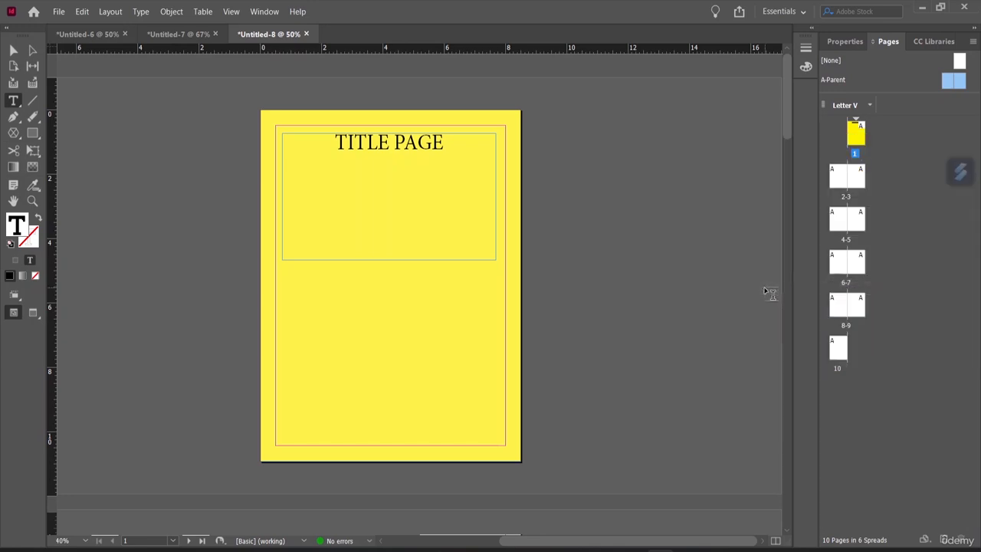
right_click(854, 136)
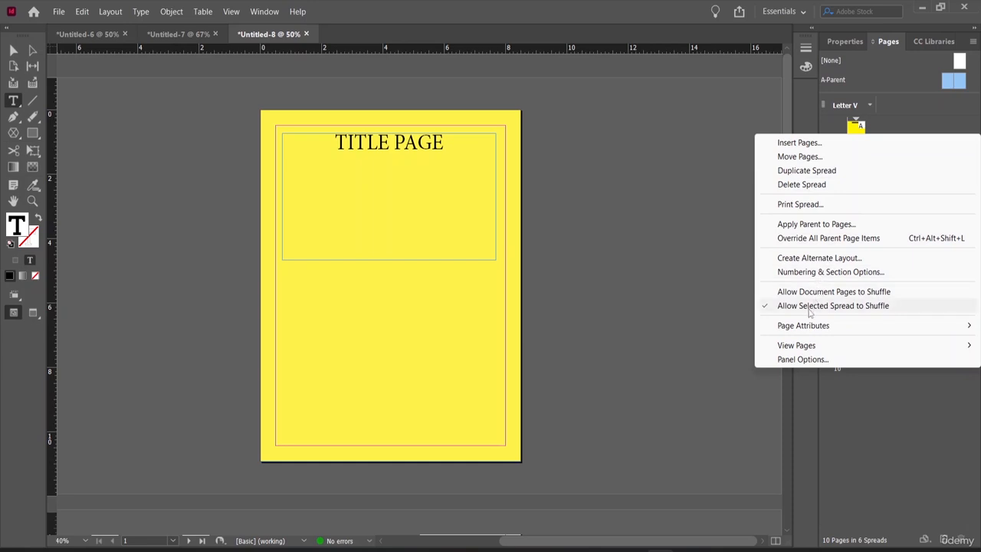
left_click(766, 308)
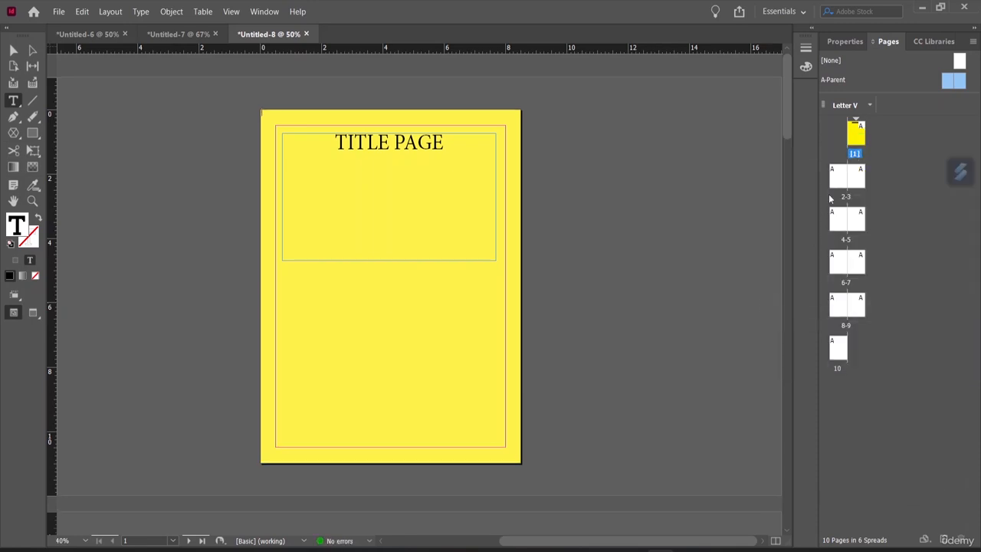
Set the title page's section to start page numbering at 2 and check the numbering on the following spread
right_click(853, 128)
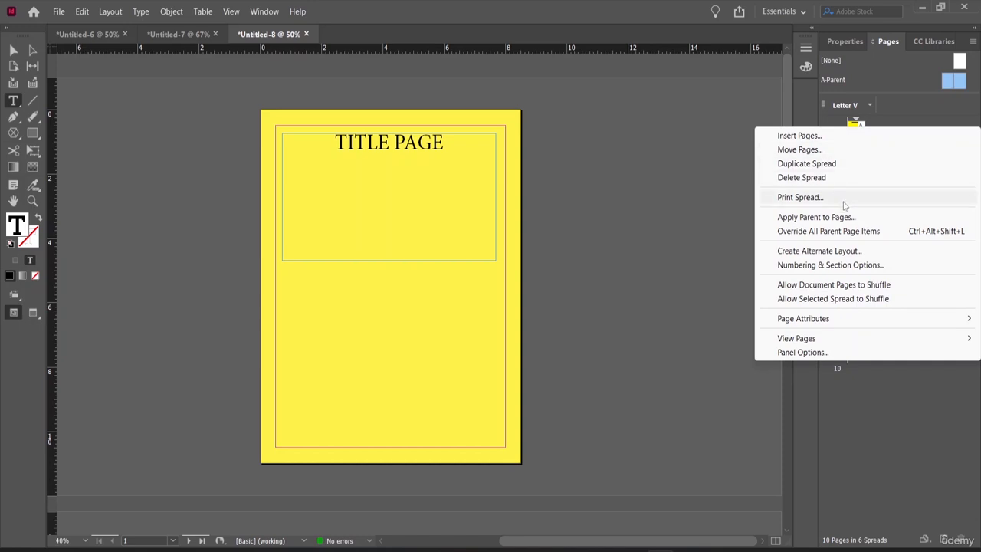
left_click(831, 265)
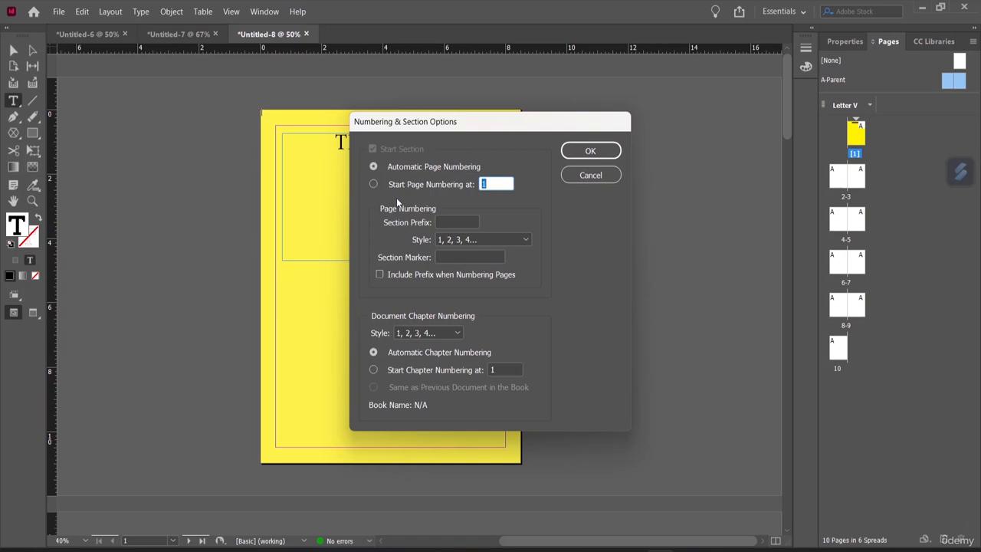
left_click(373, 184)
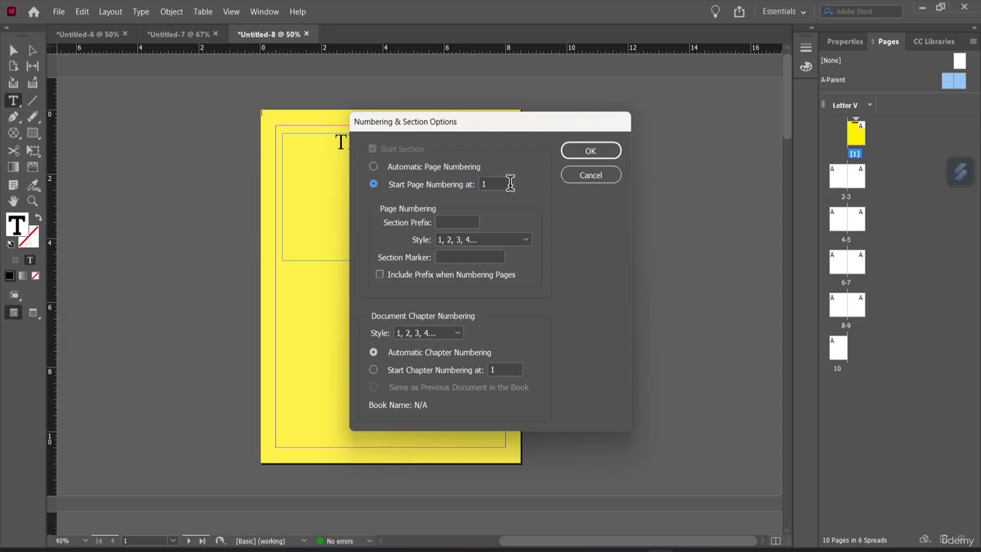
left_click(502, 185)
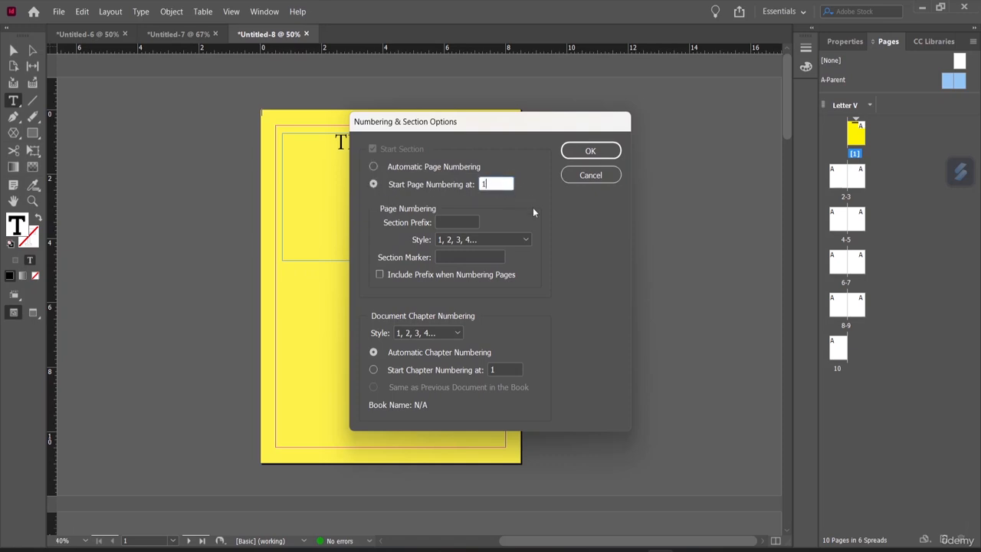
key("BackSpace")
type("2")
left_click(591, 151)
scroll(434, 341, "down", 8)
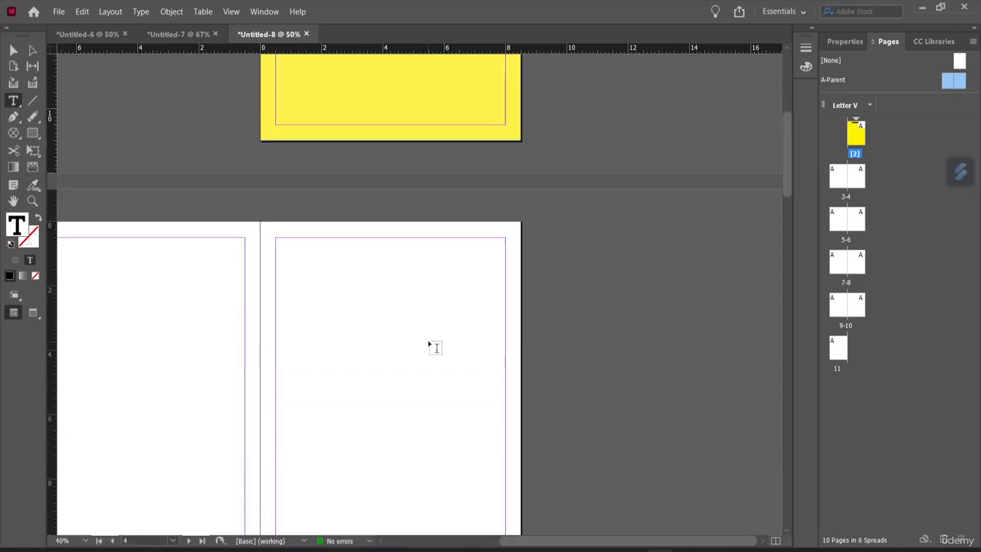
scroll(433, 346, "up", 8)
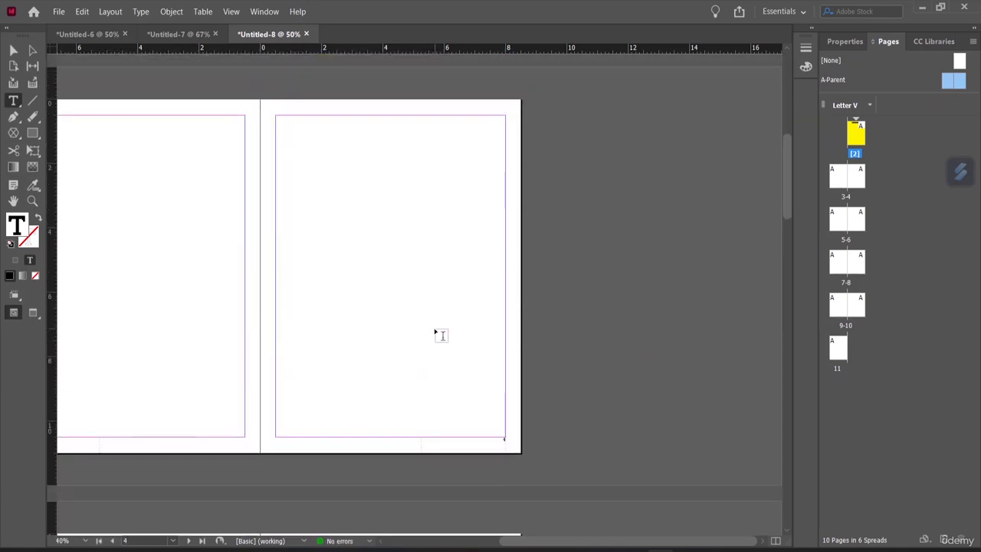
scroll(434, 335, "up", 6)
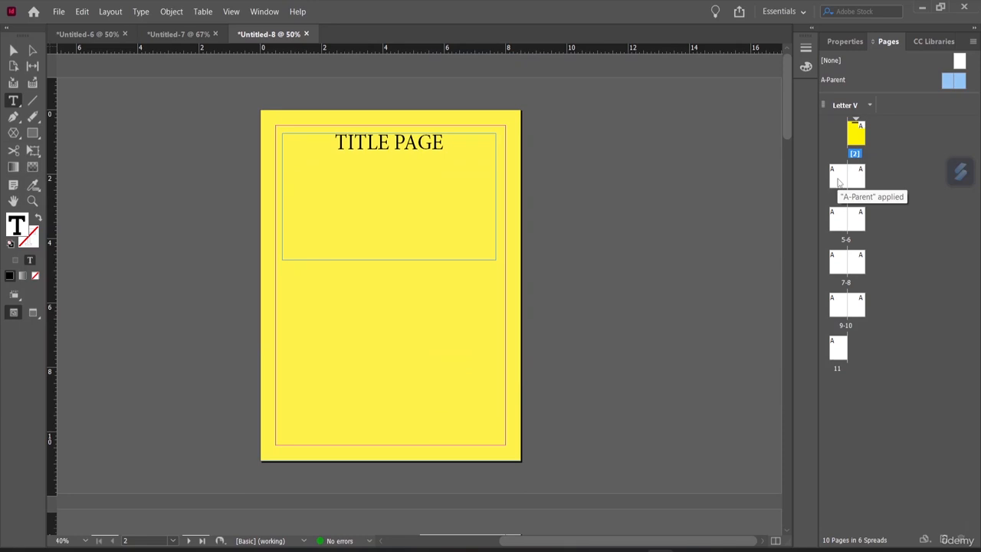
Raise the yellow rectangle's bottom edge to the bottom margin to check the page number beneath, and restore it to the page edge
double_click(850, 143)
scroll(539, 289, "down", 4)
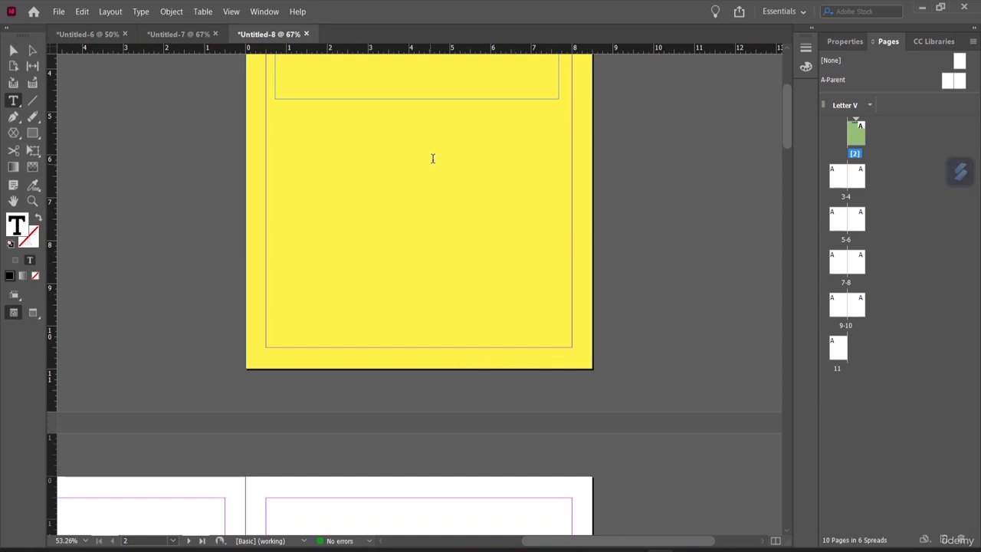
left_click(13, 50)
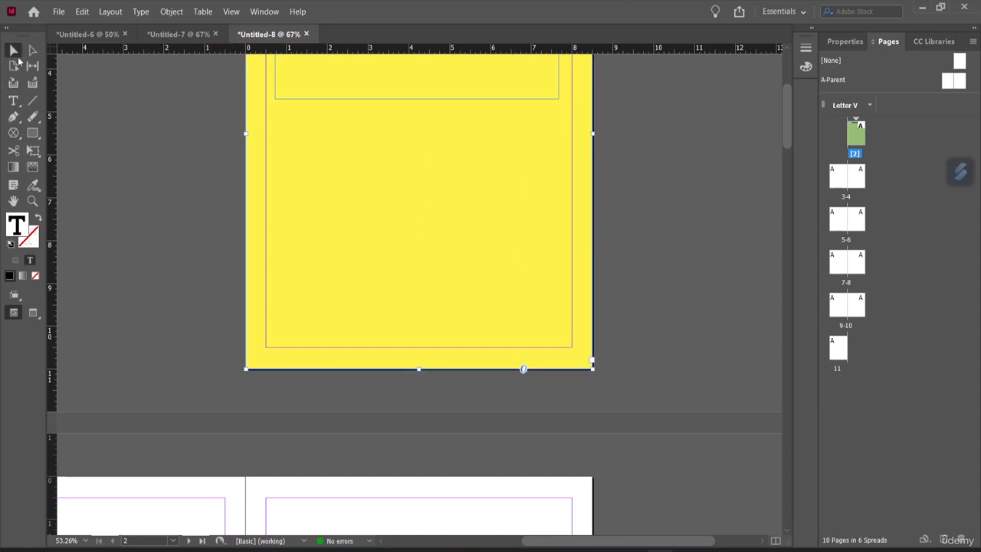
left_click_drag(418, 368, 415, 347)
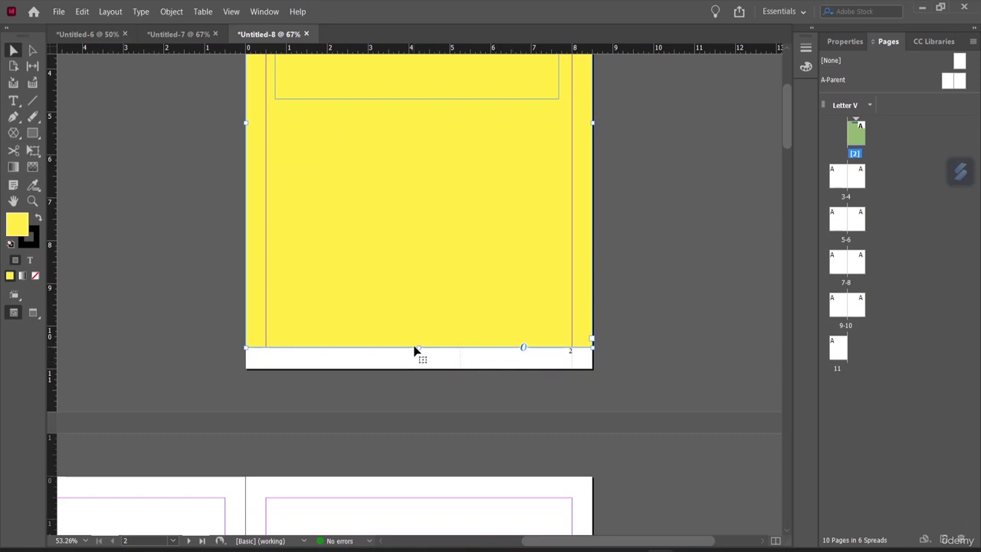
left_click_drag(416, 347, 418, 369)
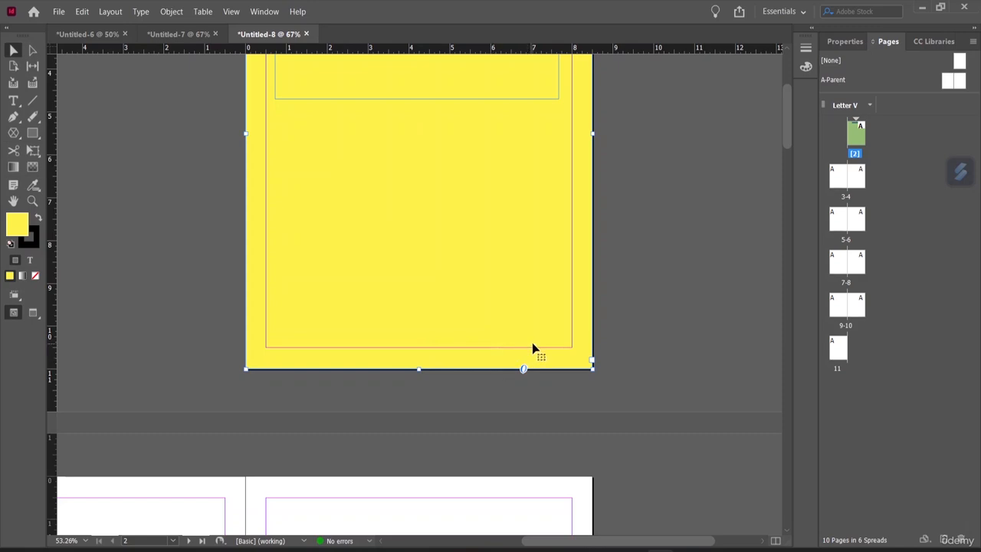
Switch the title page's section back to Automatic Page Numbering
right_click(855, 146)
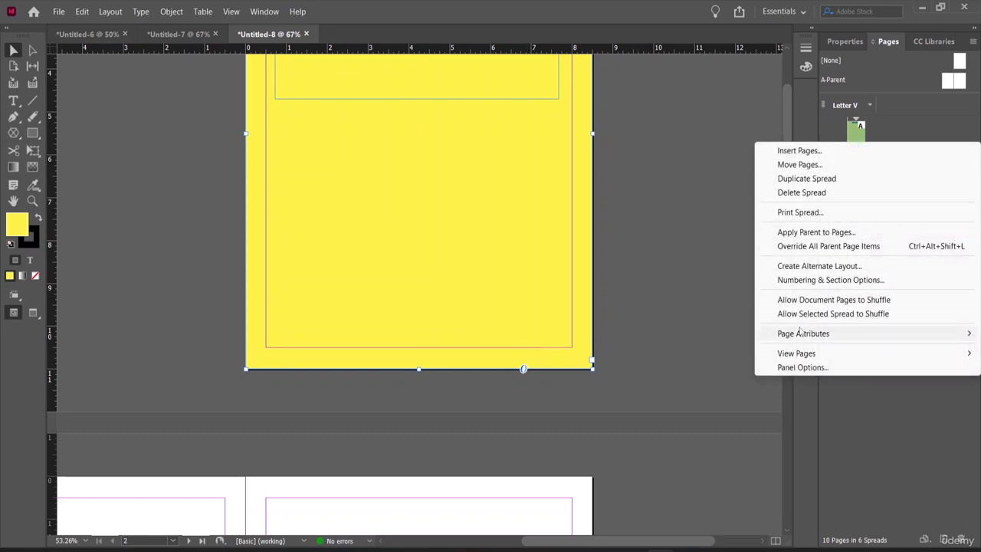
left_click(805, 279)
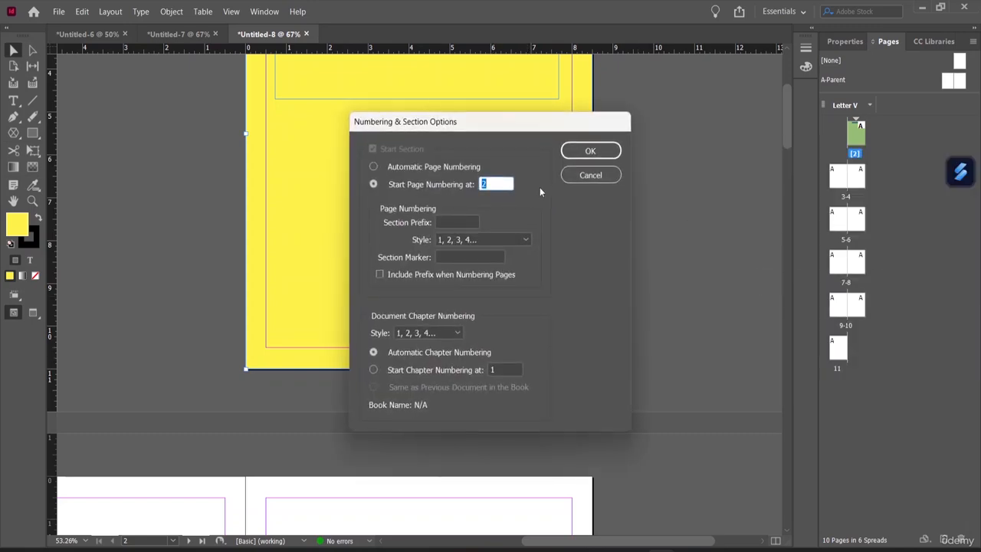
left_click(493, 184)
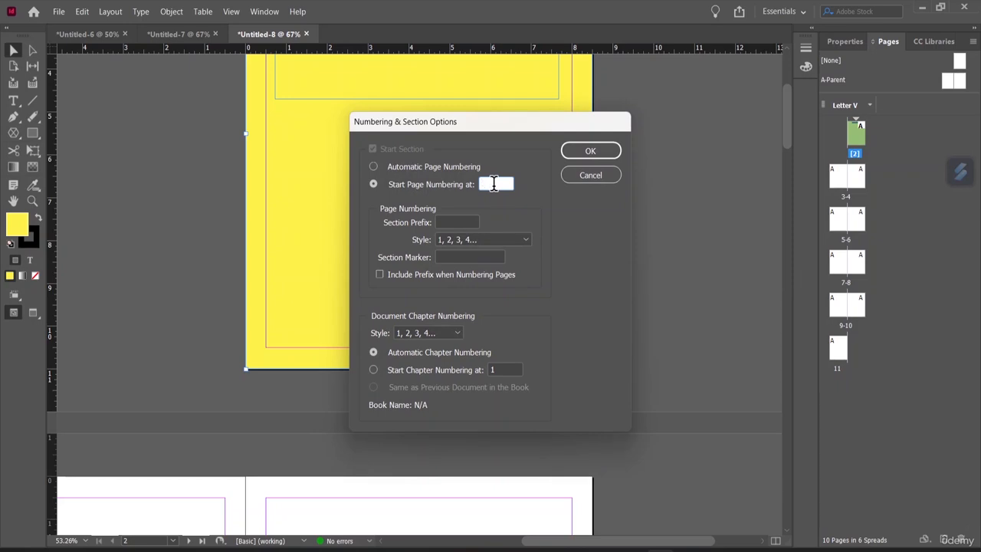
type("1")
left_click(373, 167)
left_click(590, 151)
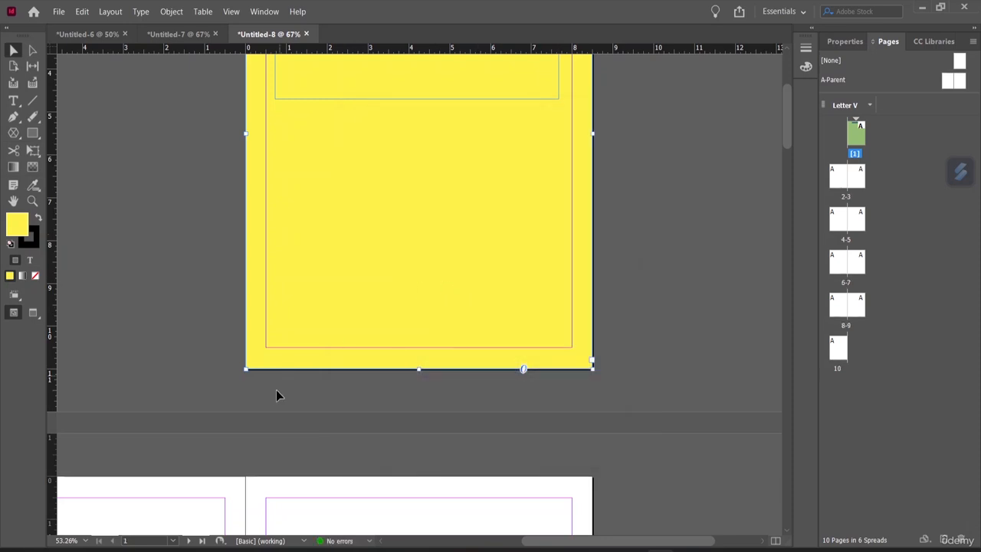
scroll(278, 396, "down", 3)
left_click(191, 401)
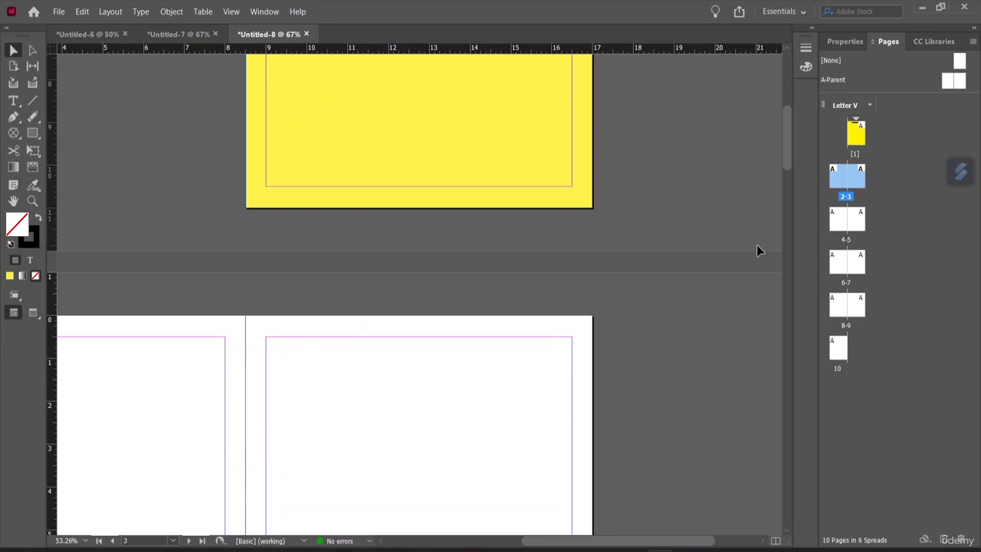
right_click(142, 368)
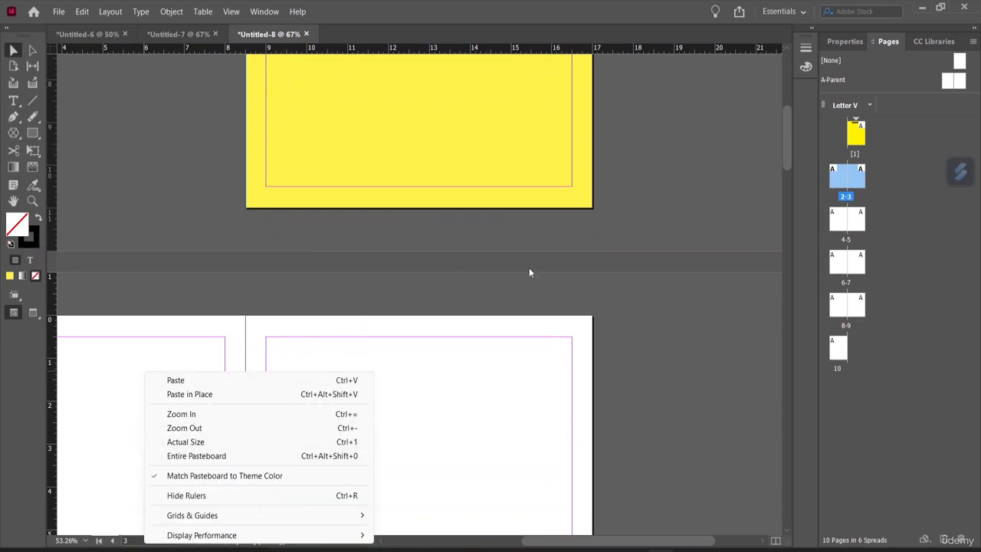
left_click(511, 316)
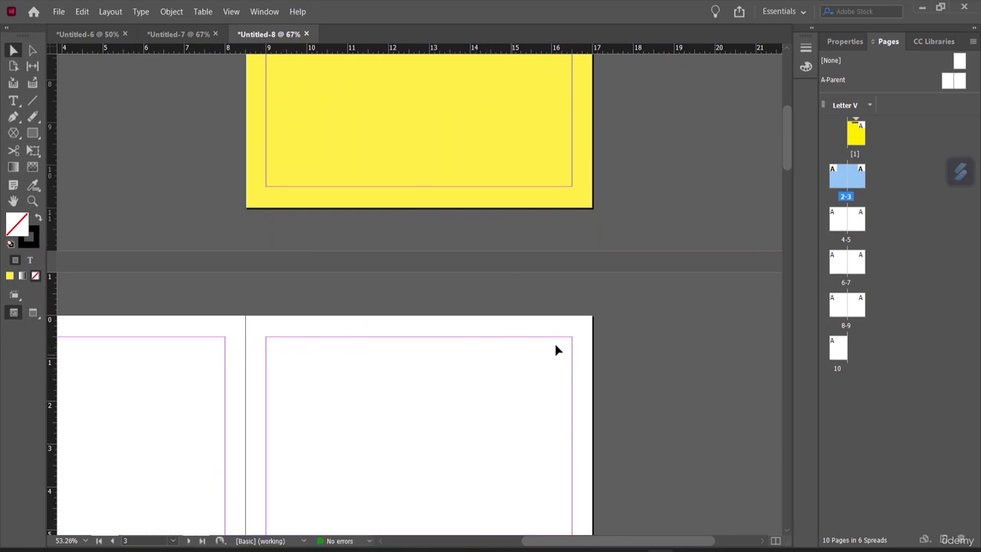
left_click(833, 80)
right_click(829, 81)
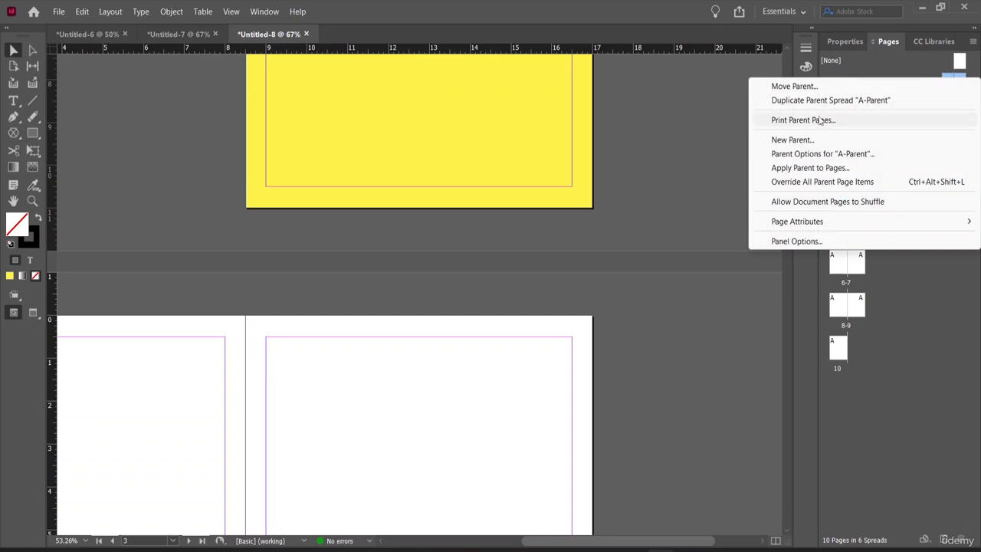
left_click(720, 205)
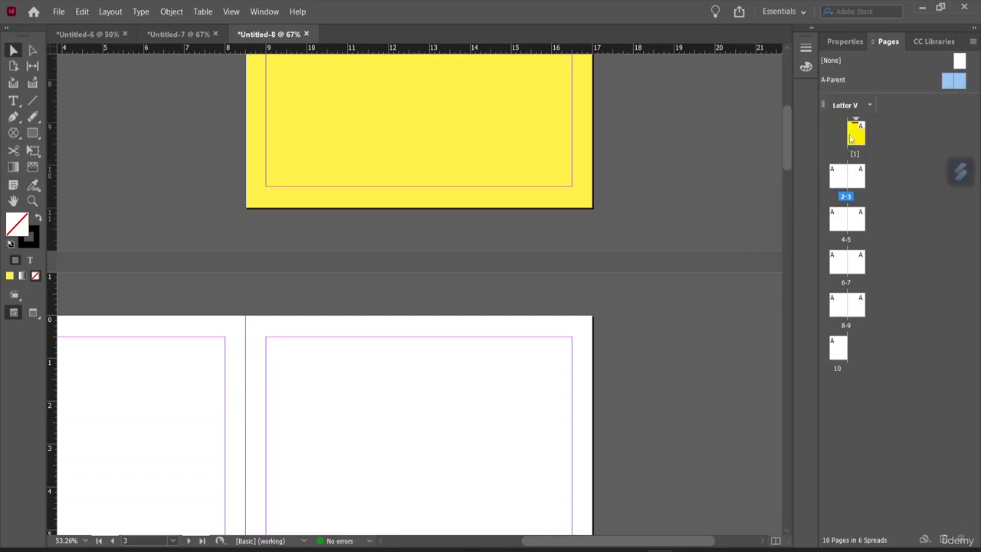
double_click(822, 78)
right_click(821, 78)
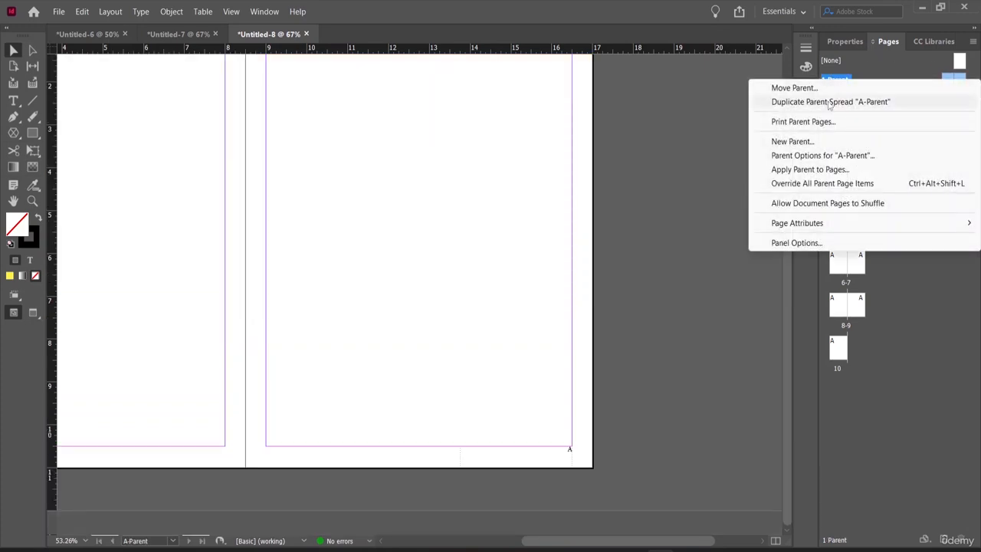
left_click(810, 317)
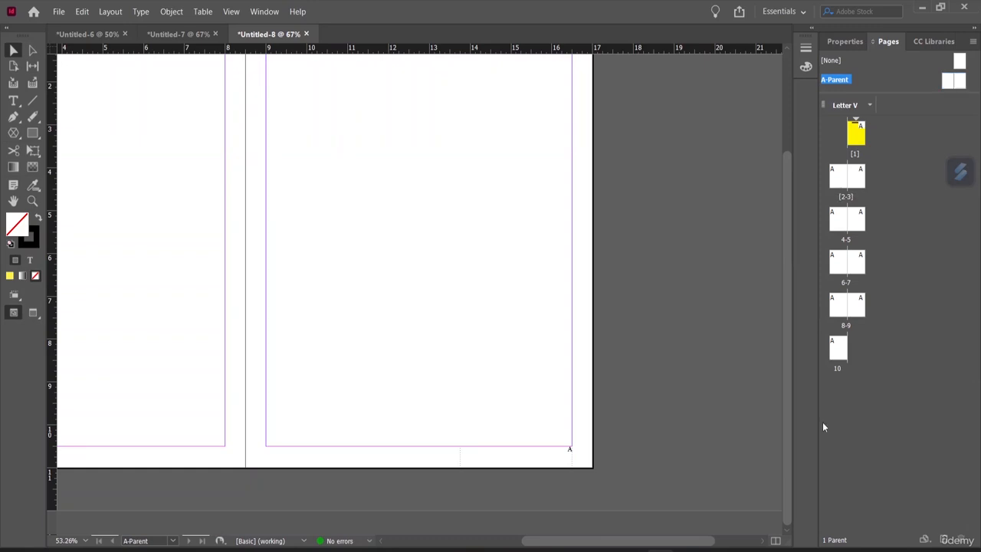
Start a new section on the first page after the title page, with page numbering starting at 1
right_click(843, 180)
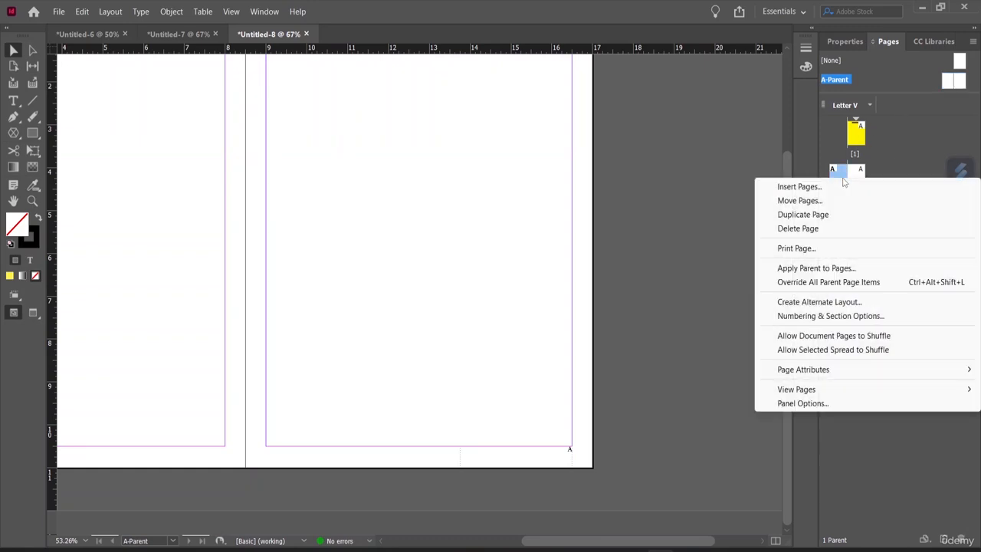
left_click(800, 315)
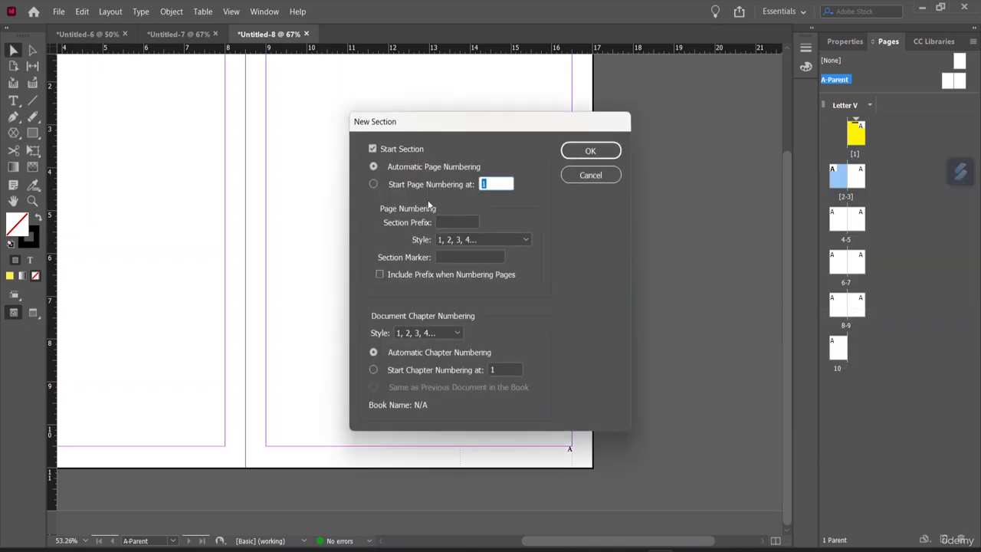
left_click(373, 184)
left_click(600, 152)
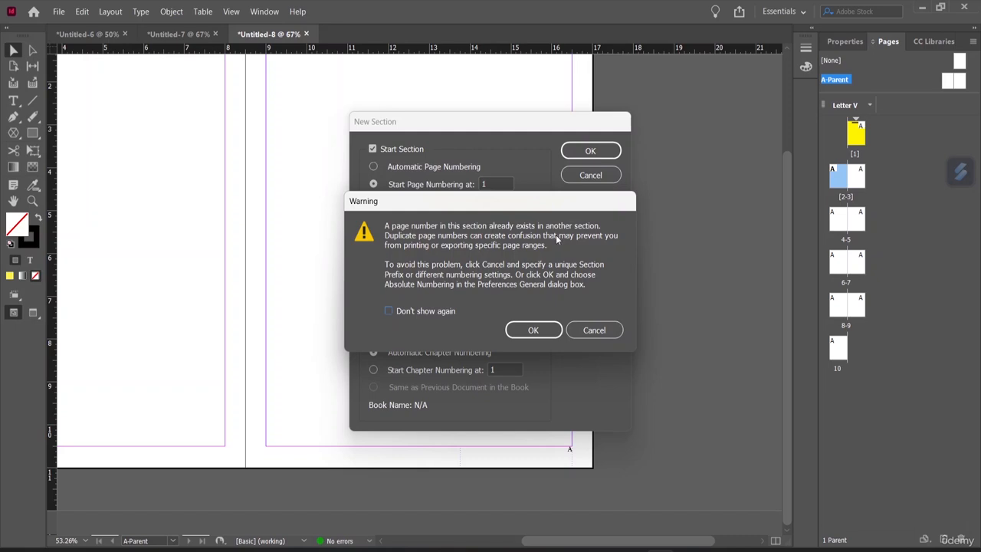
left_click(543, 331)
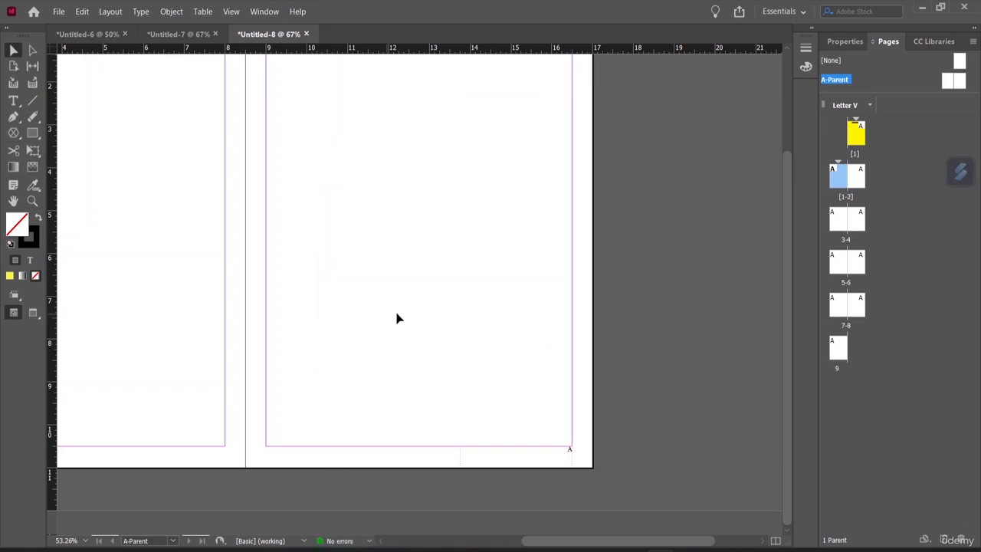
Check the page numbers along the lower edges of the spreads from the new section's first page to the document's last page
double_click(837, 181)
scroll(428, 375, "down", 3)
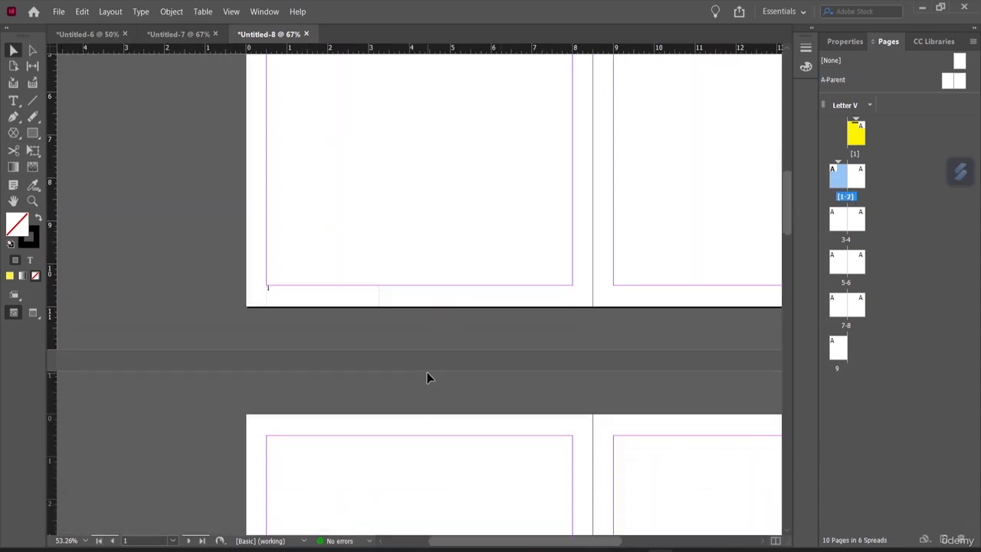
scroll(427, 376, "up", 4)
scroll(426, 376, "down", 3)
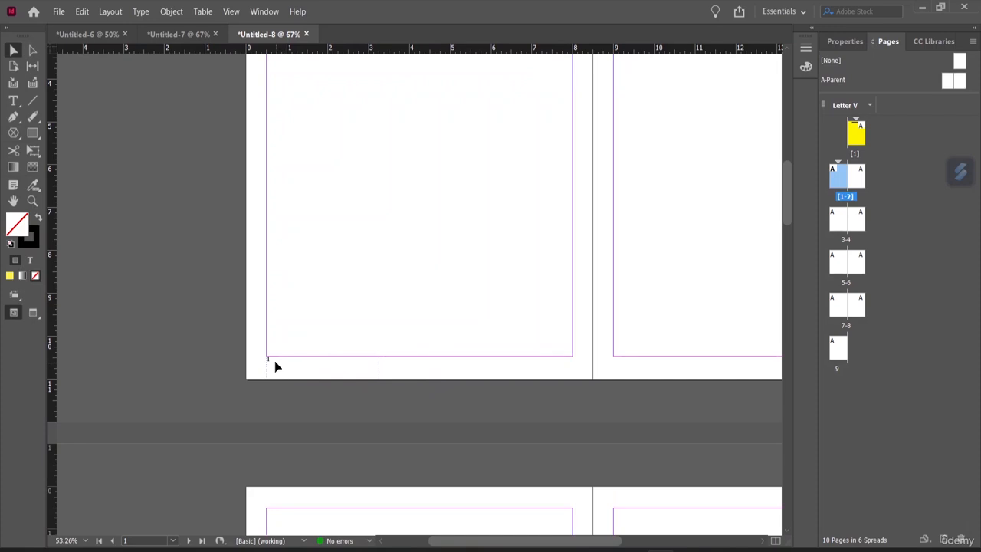
scroll(619, 376, "down", 2)
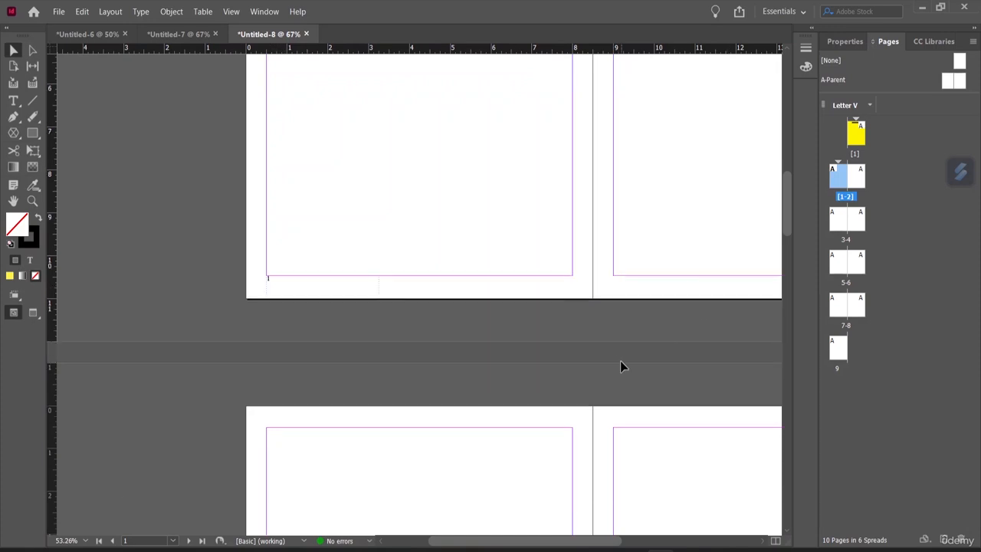
scroll(620, 366, "down", 1)
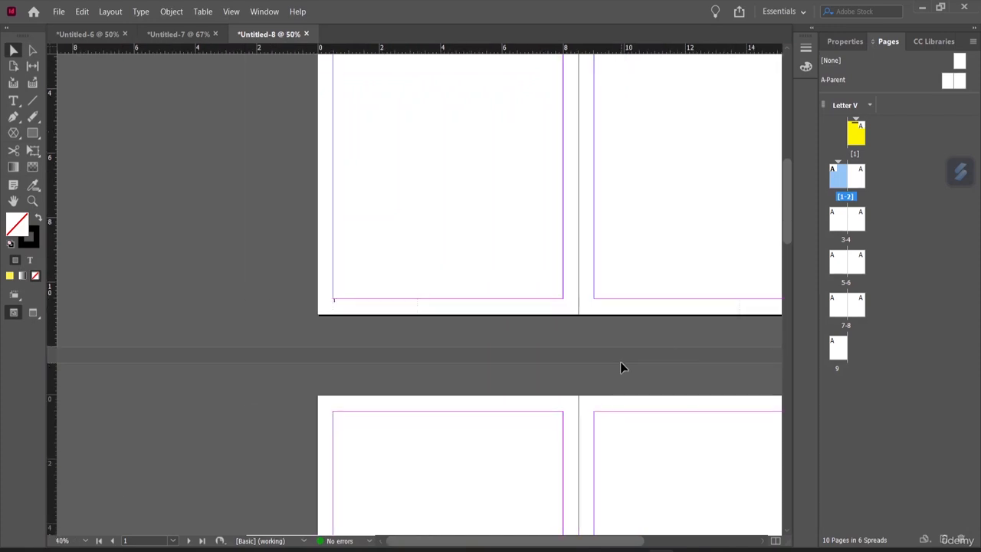
scroll(620, 367, "down", 2)
scroll(620, 367, "up", 1)
scroll(568, 330, "up", 1)
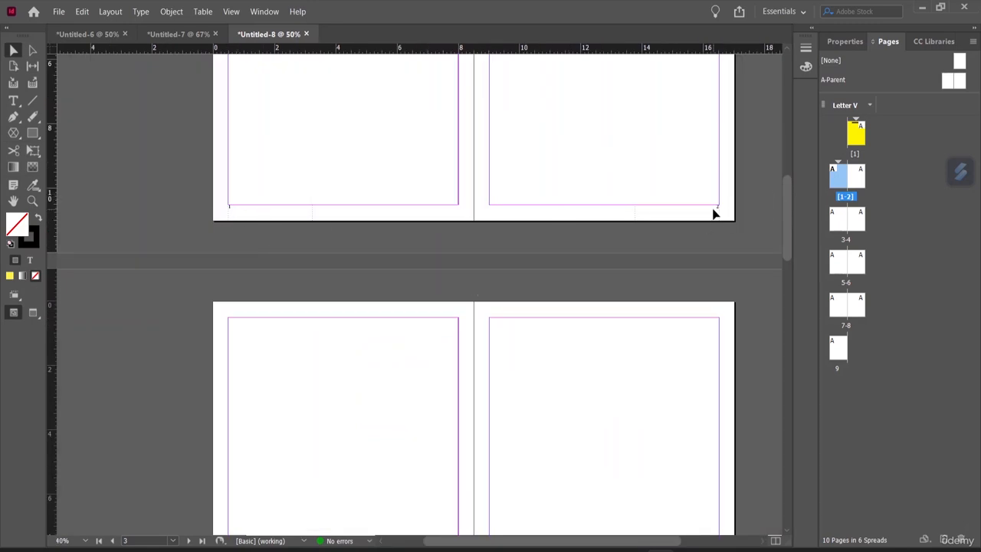
scroll(320, 334, "down", 3)
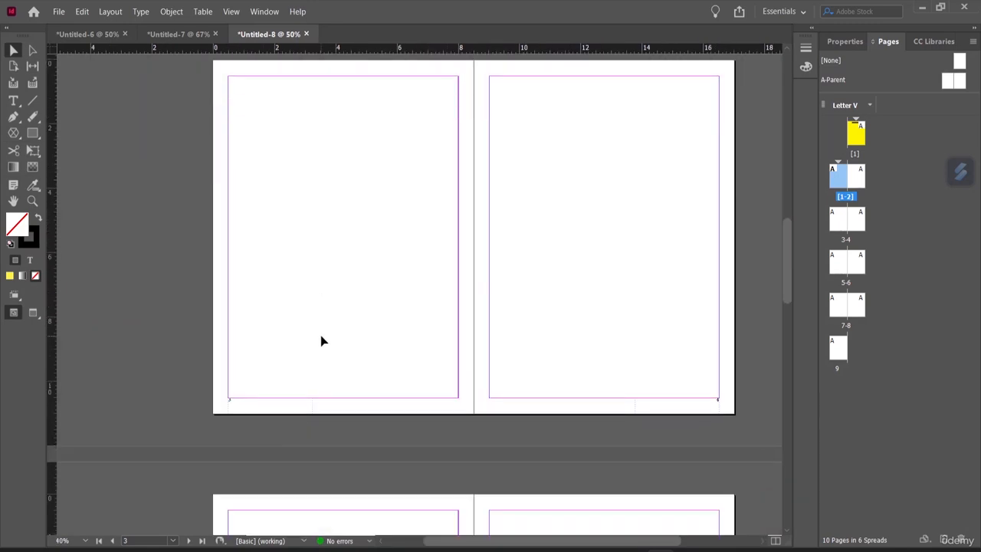
scroll(431, 429, "down", 5)
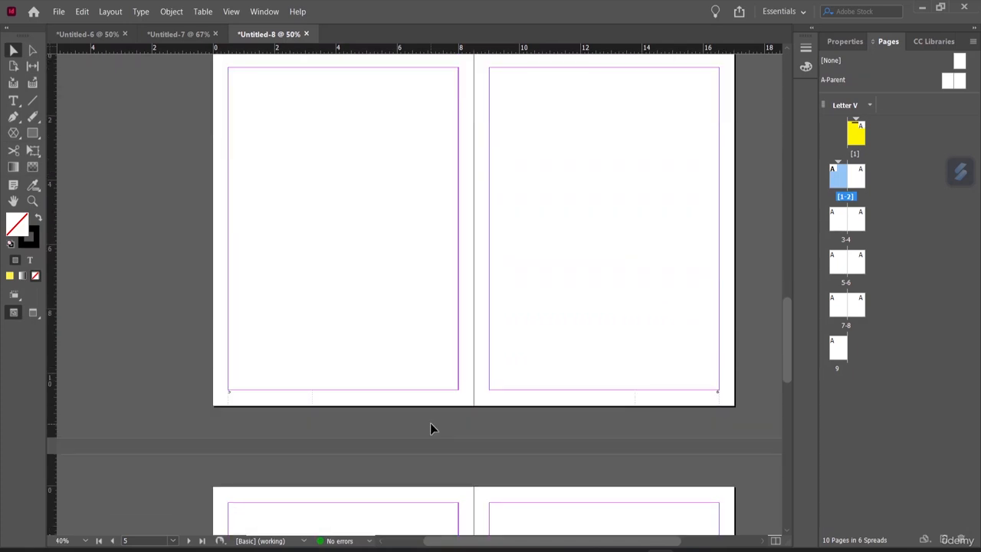
scroll(554, 457, "down", 10)
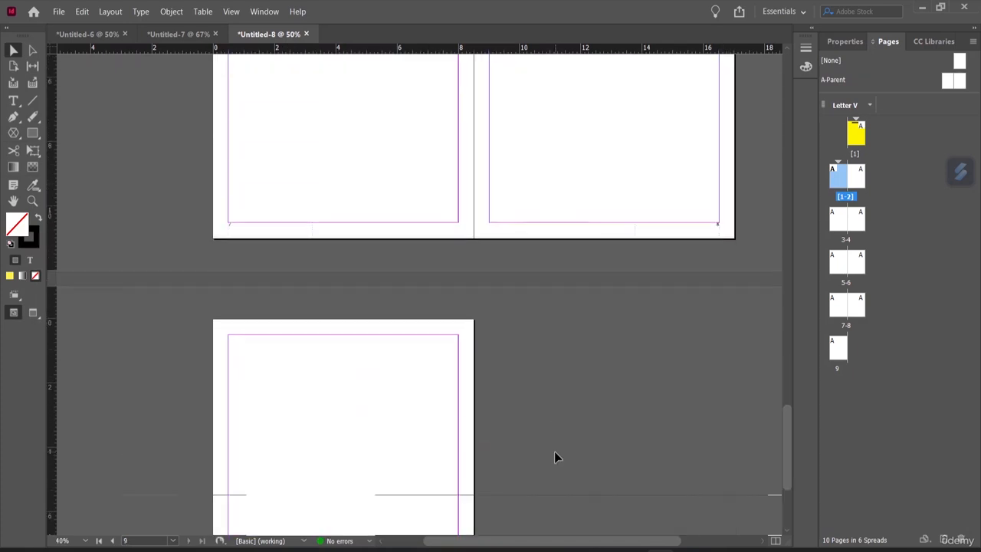
scroll(525, 309, "up", 8)
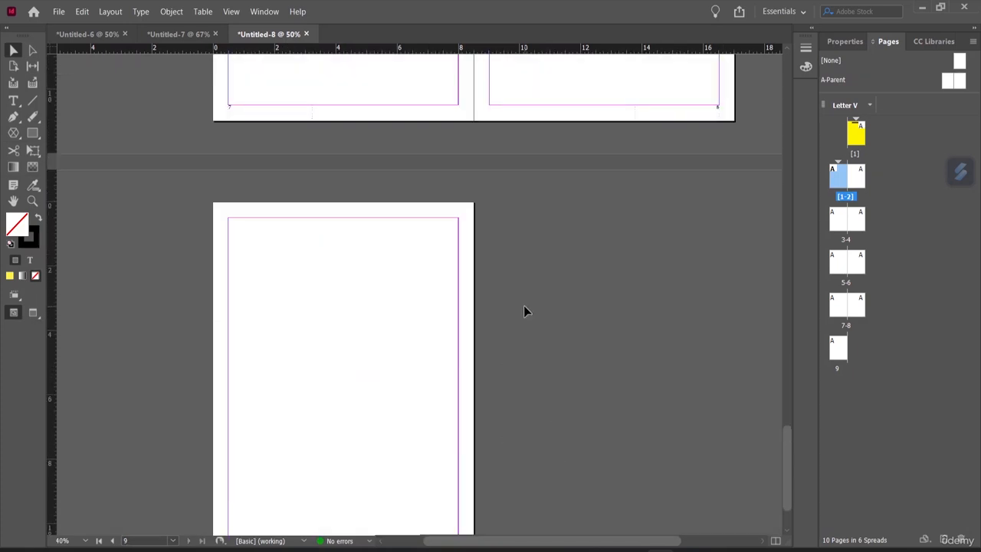
scroll(525, 311, "up", 8)
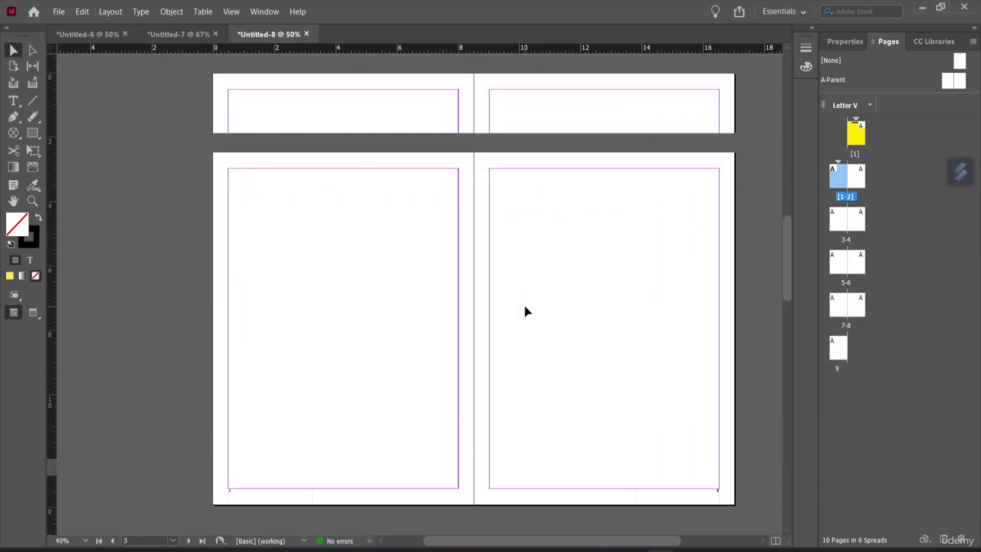
scroll(526, 311, "down", 2)
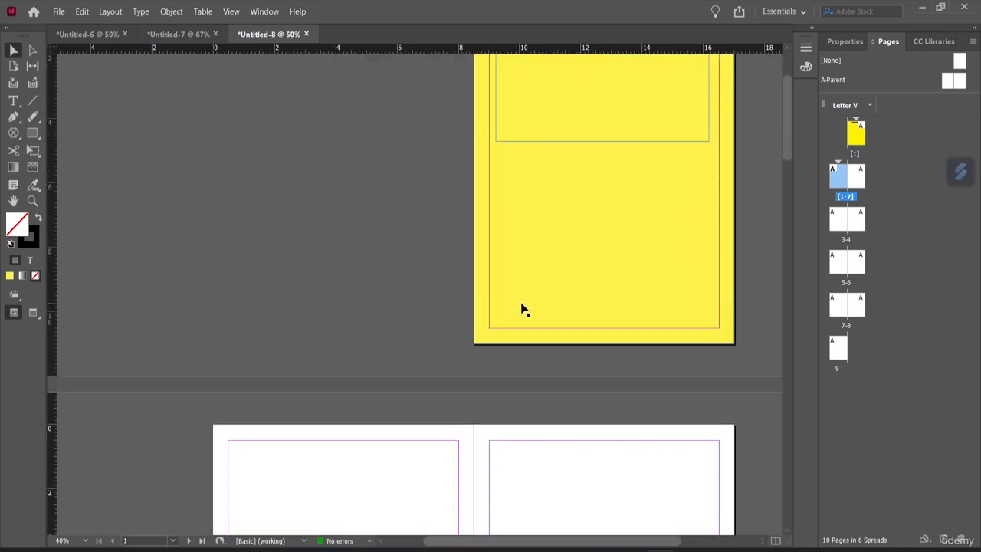
Raise the yellow rectangle's bottom edge to the title page's bottom margin to check the page number beneath it
left_click(605, 342)
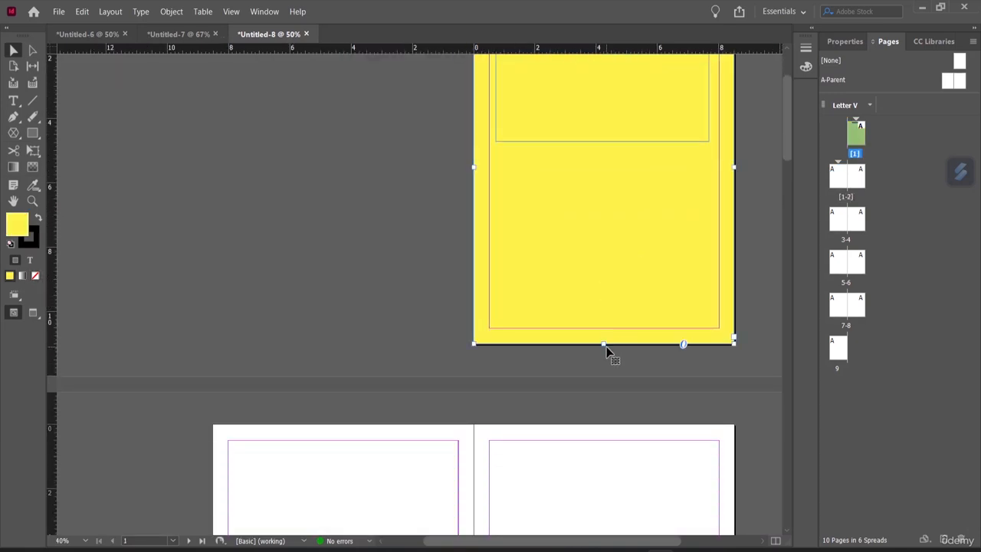
left_click_drag(606, 344, 607, 327)
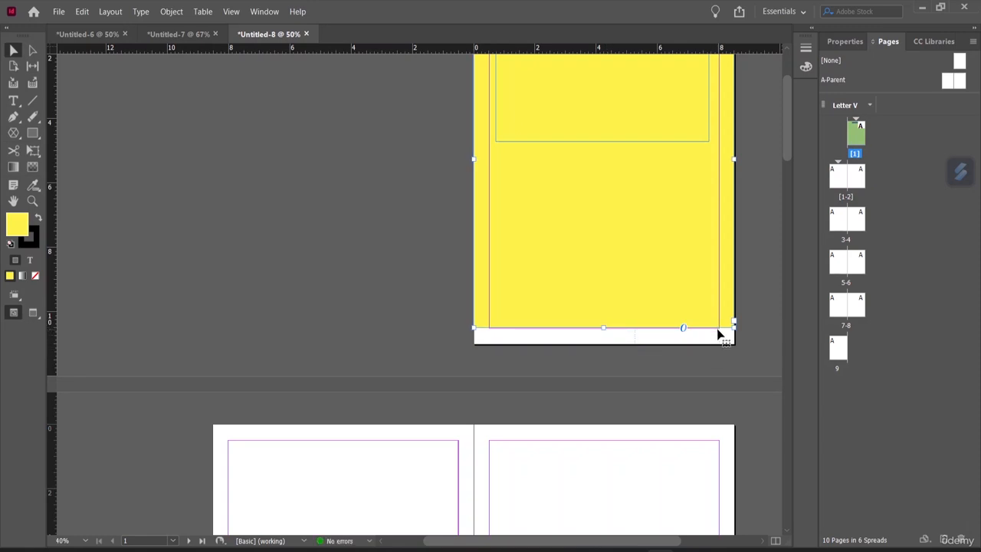
right_click(858, 144)
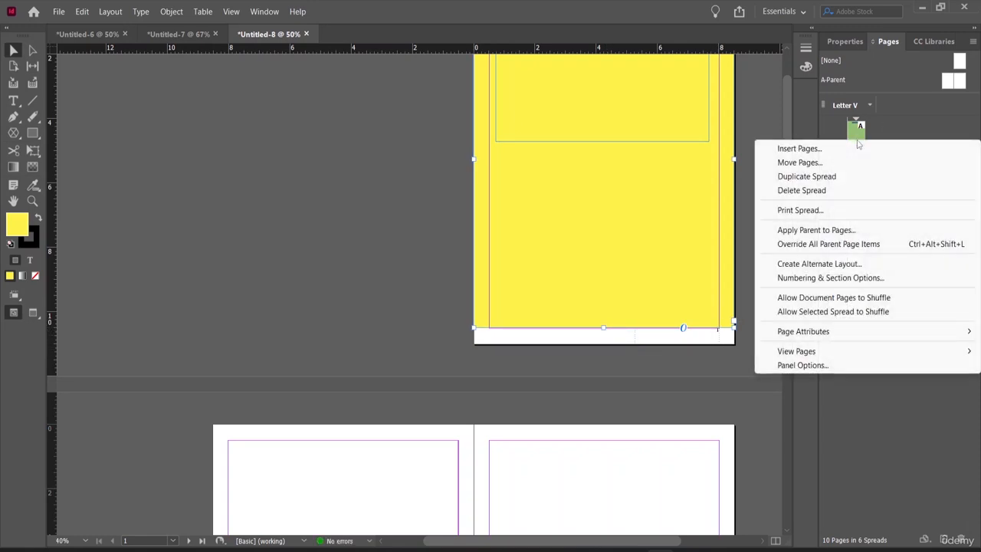
left_click(823, 280)
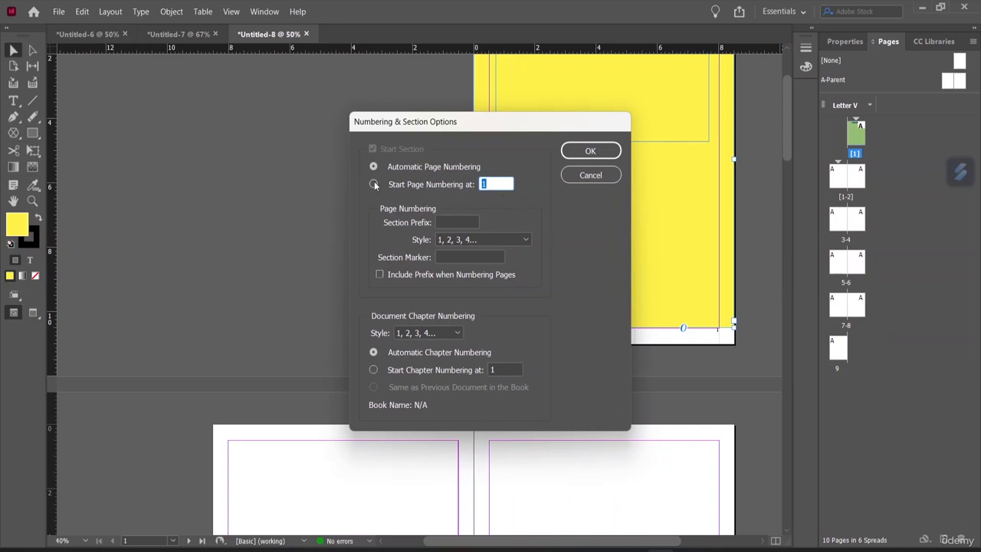
left_click(373, 184)
double_click(488, 184)
left_click(373, 167)
left_click(504, 297)
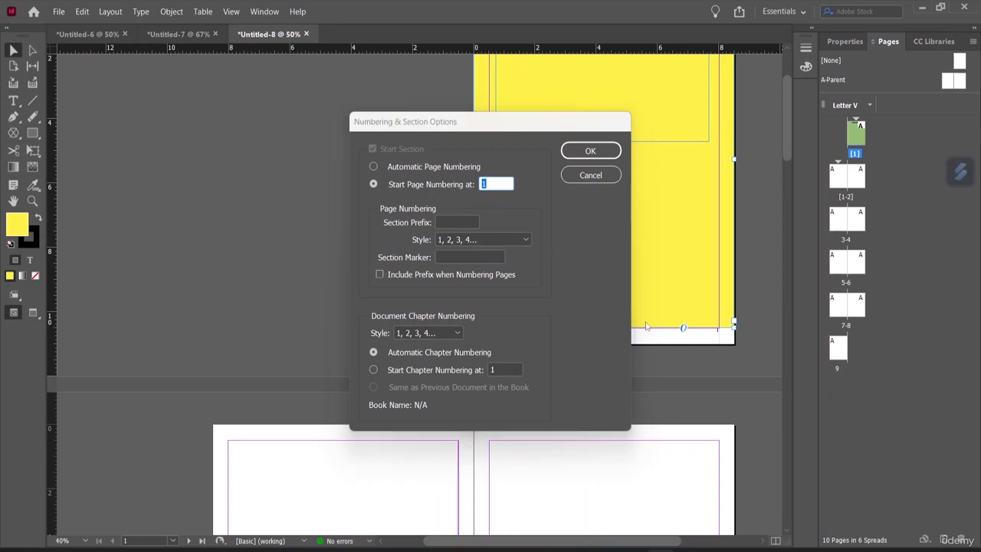
left_click(612, 176)
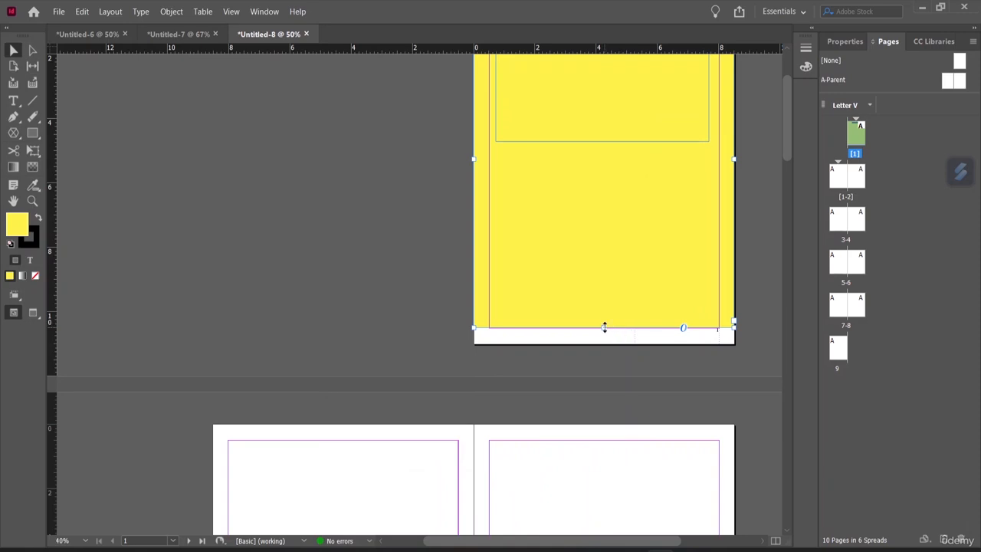
Restore the yellow rectangle's bottom edge to the page edge and review the numbering on the spreads after the title page
left_click_drag(604, 328, 609, 344)
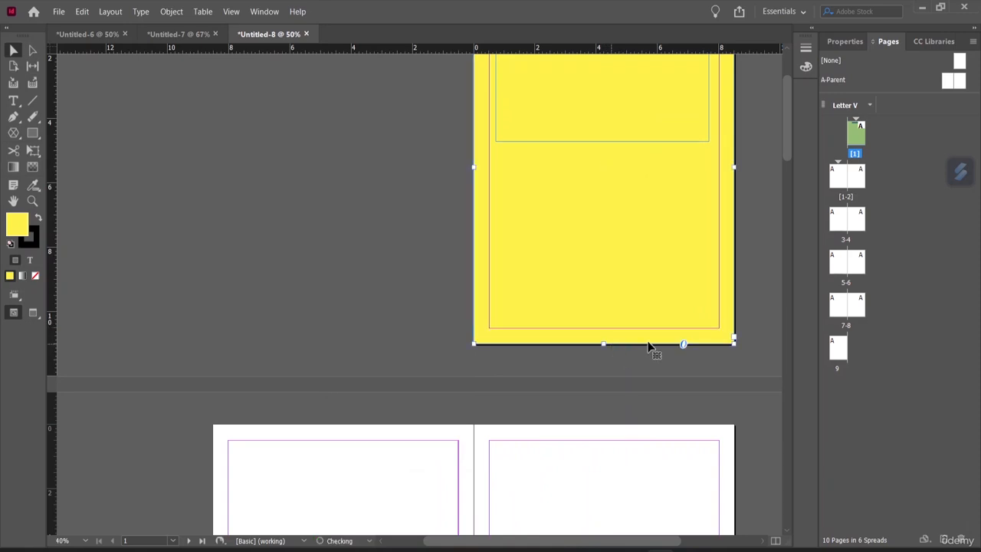
scroll(617, 383, "up", 2)
scroll(605, 375, "down", 12)
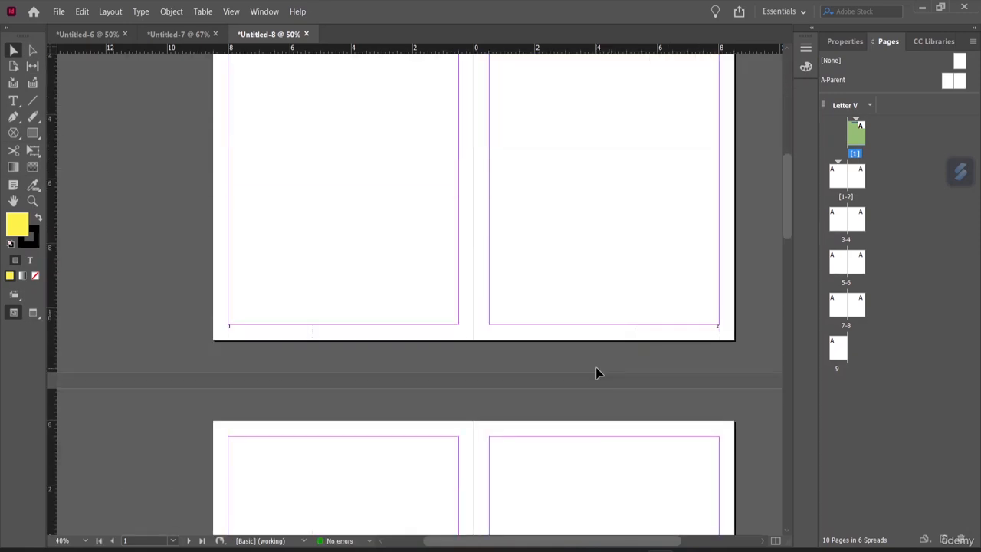
scroll(591, 371, "down", 15)
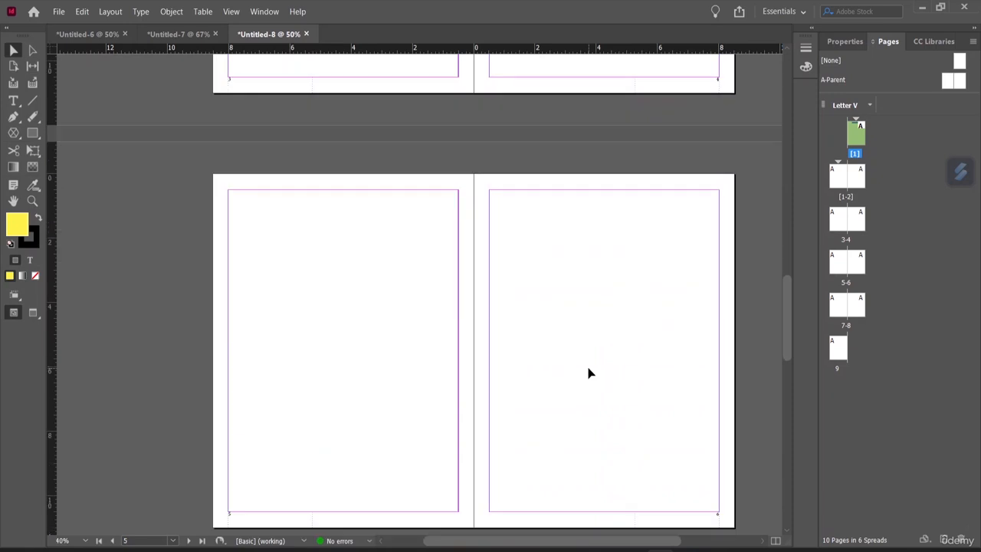
Insert two new pages directly after the title page, ahead of the section whose numbering starts at 1
scroll(588, 372, "down", 6)
scroll(588, 373, "down", 3)
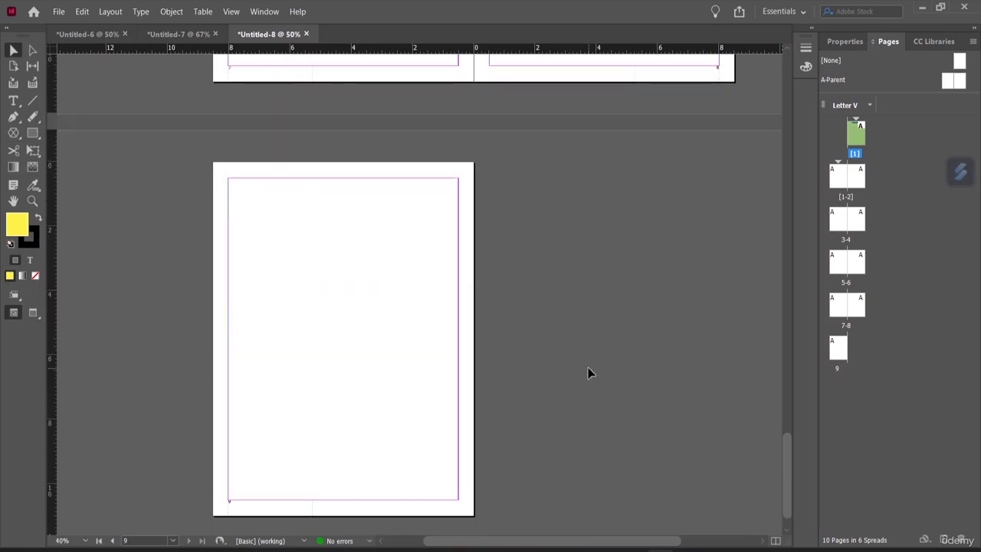
left_click(946, 541)
left_click(947, 541)
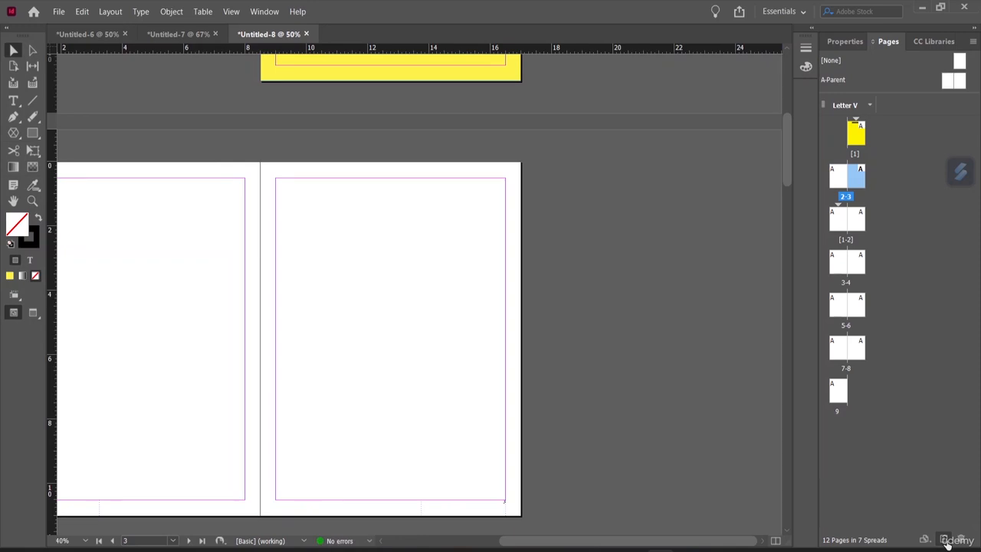
Add a third page before the numbered section, check the numbering on the surrounding spreads, and undo the page insertion
left_click(947, 541)
scroll(450, 279, "down", 3)
scroll(448, 278, "up", 7)
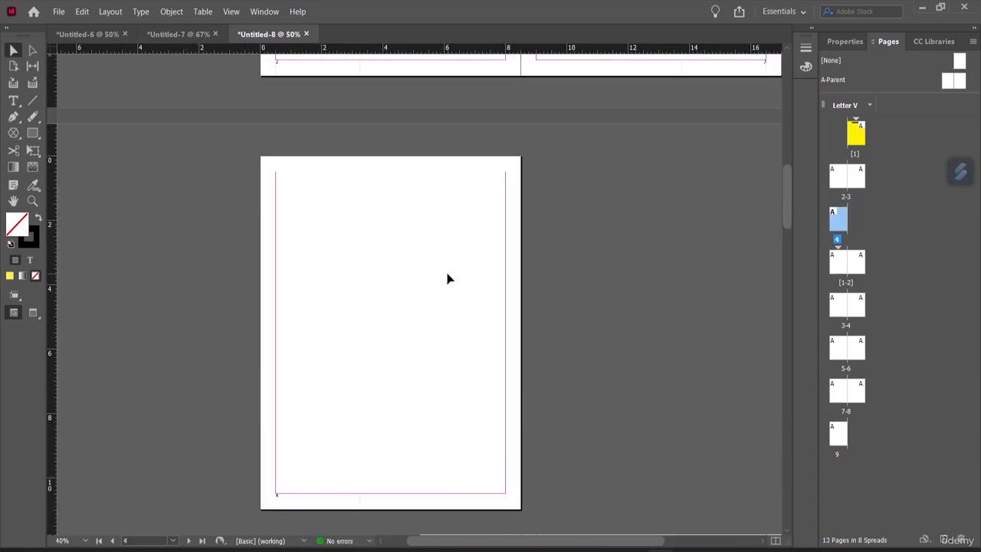
scroll(448, 278, "up", 1)
scroll(448, 278, "down", 6)
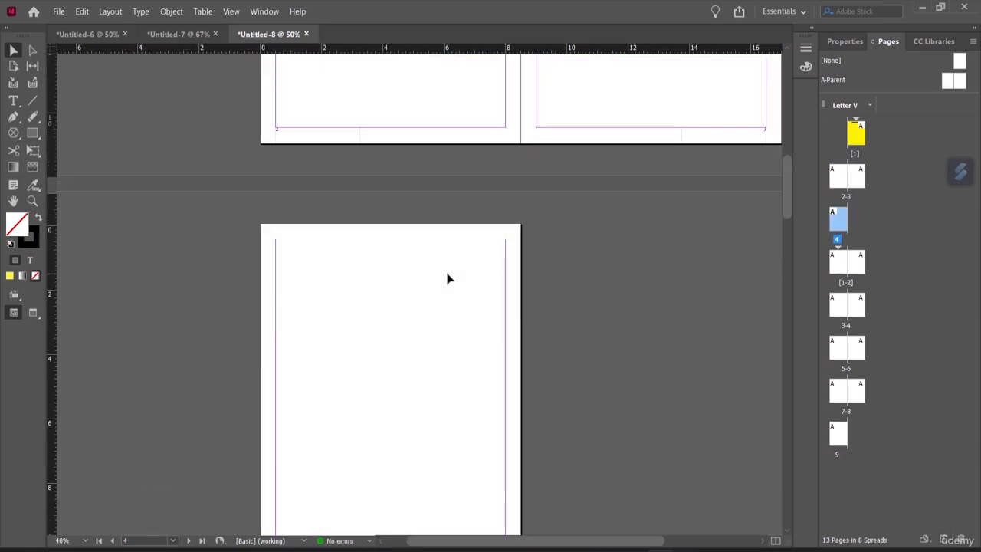
scroll(448, 278, "down", 6)
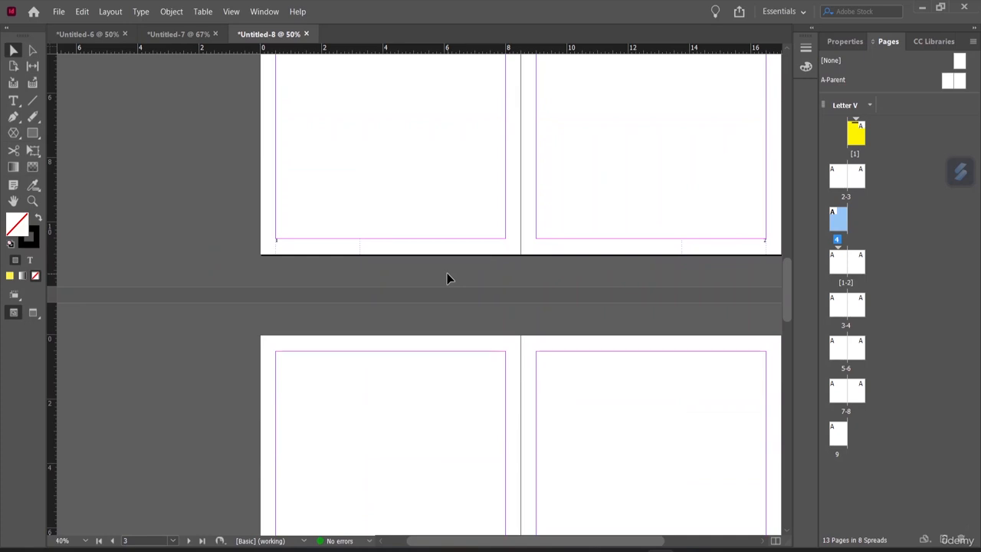
scroll(448, 279, "up", 2)
scroll(448, 278, "down", 3)
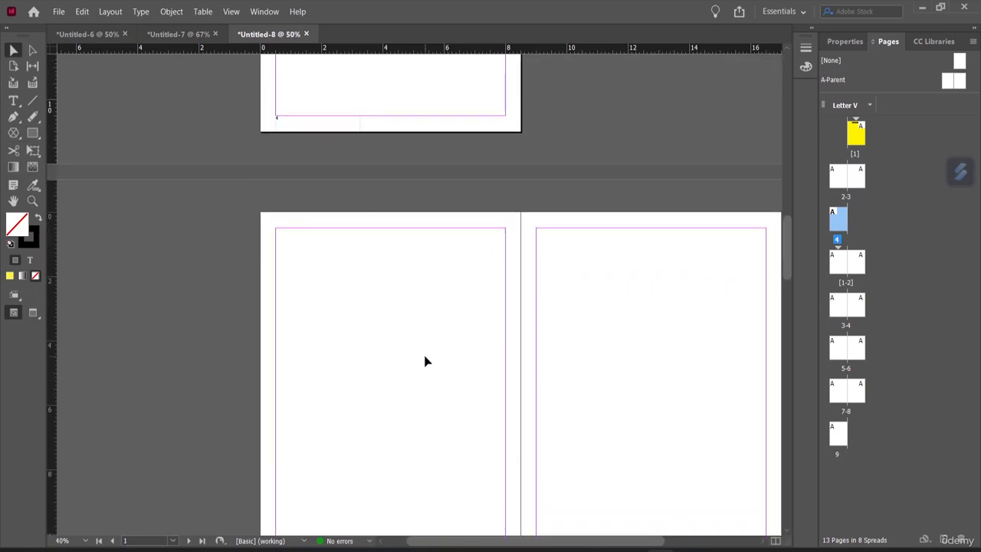
key("ctrl+z")
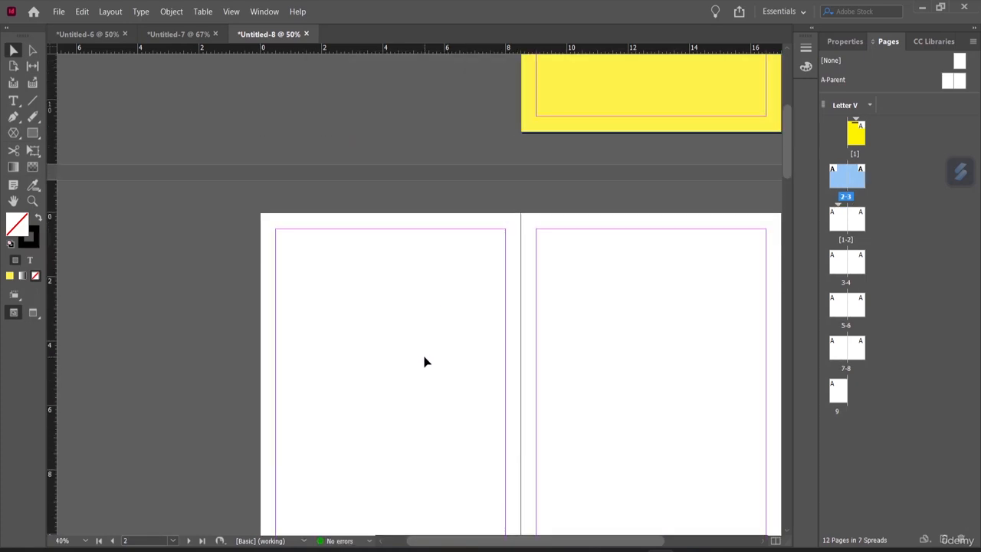
Check the page numbers along the lower edges from the inserted spread to the document's last page
scroll(427, 358, "down", 4)
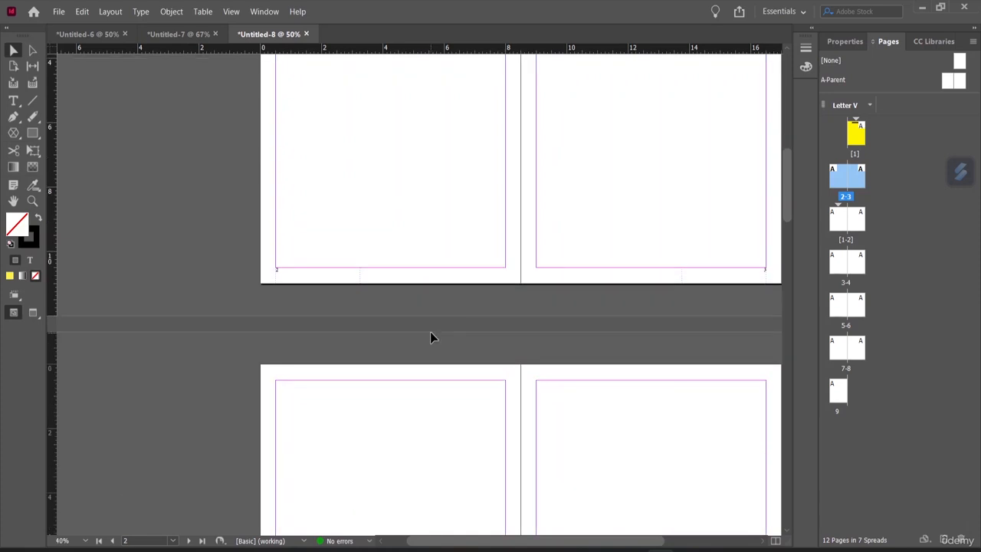
scroll(430, 337, "down", 5)
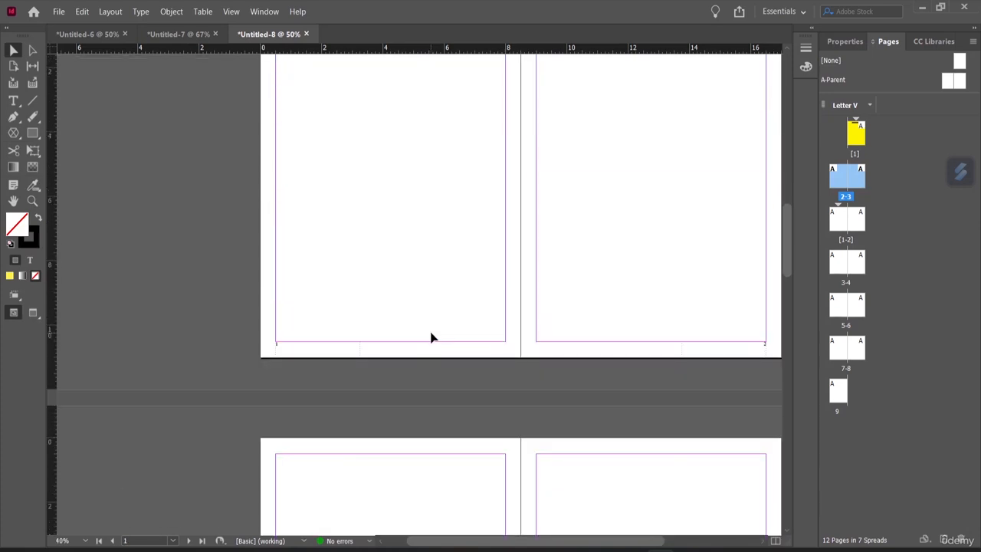
scroll(430, 337, "down", 3)
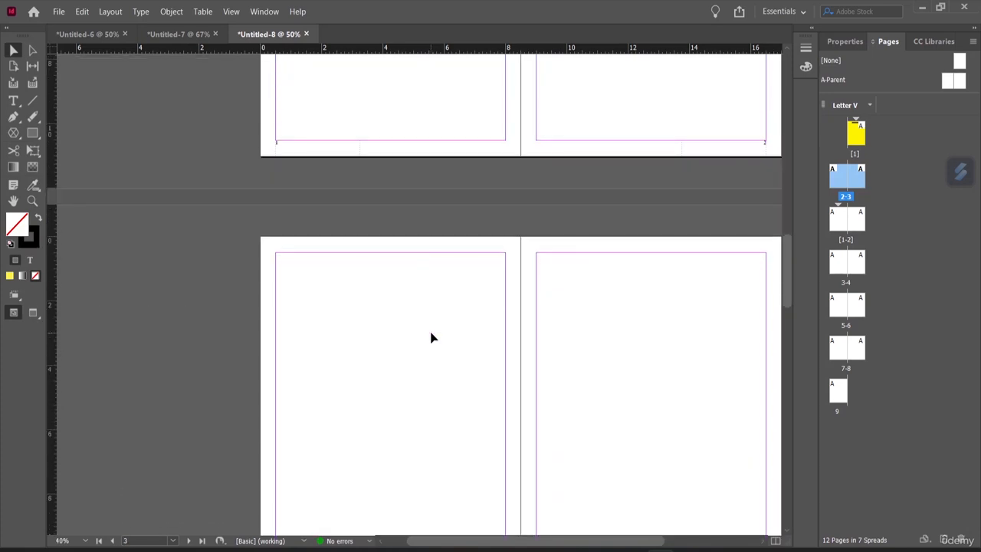
scroll(449, 299, "down", 10)
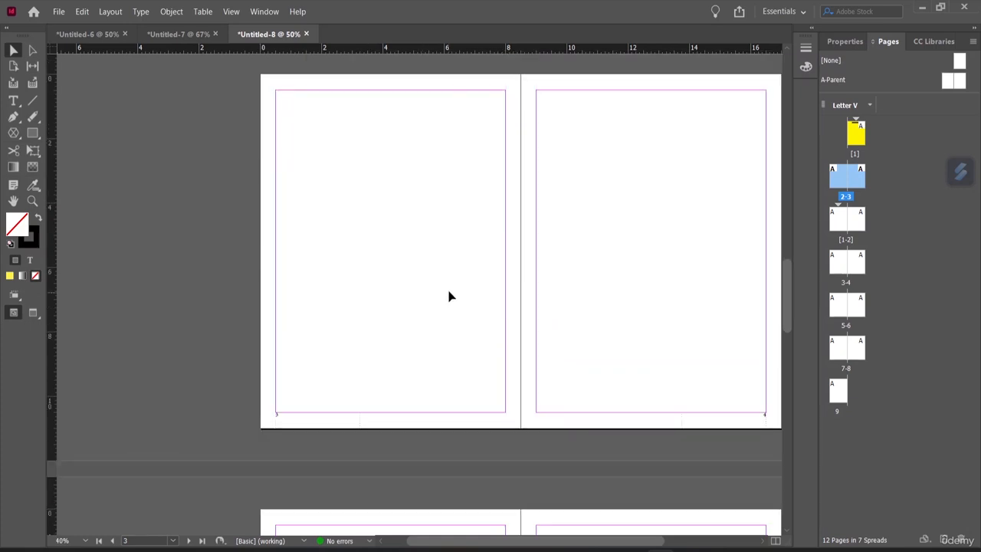
scroll(449, 300, "down", 3)
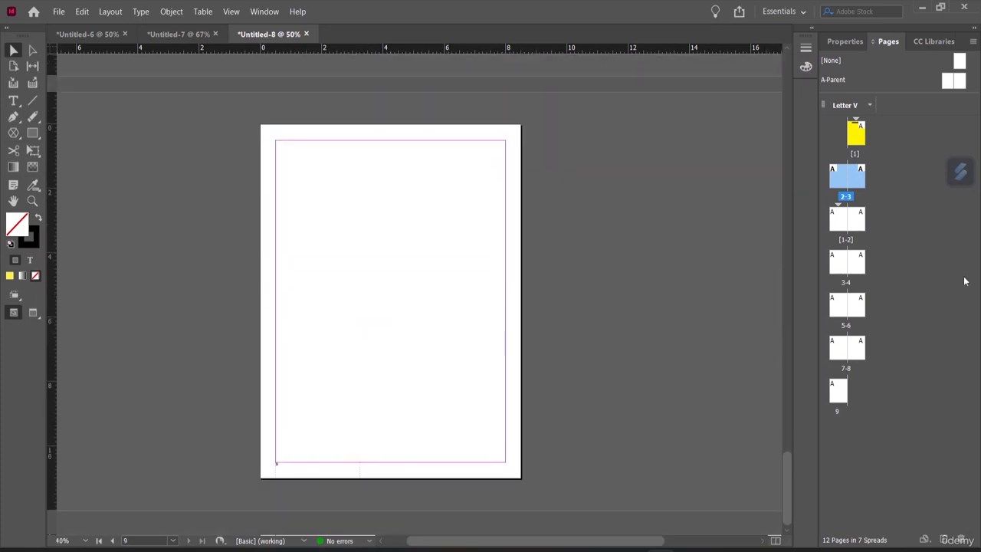
left_click(891, 148)
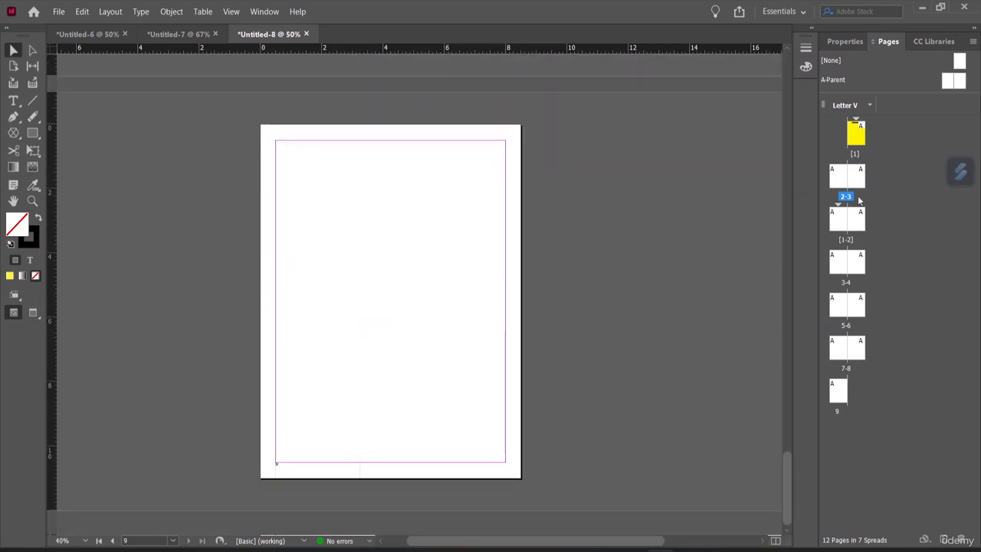
Try adding another page to the inserted spread after the title page, and undo the addition
left_click(942, 541)
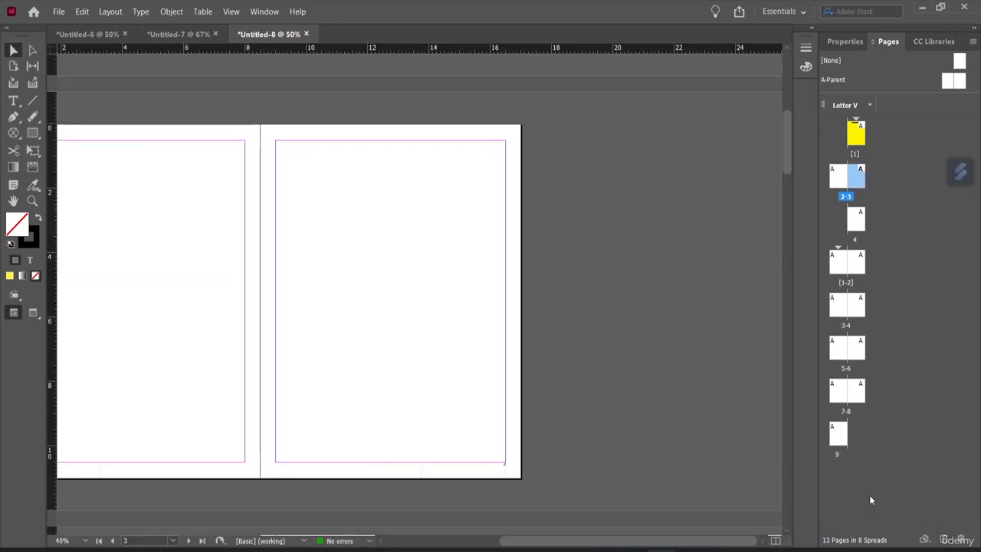
key("ctrl+z")
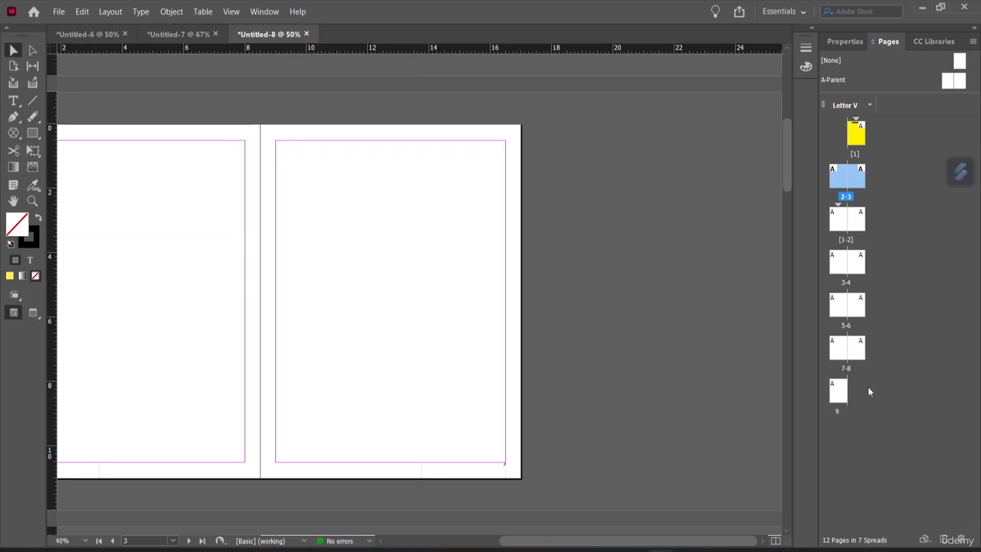
left_click(882, 158)
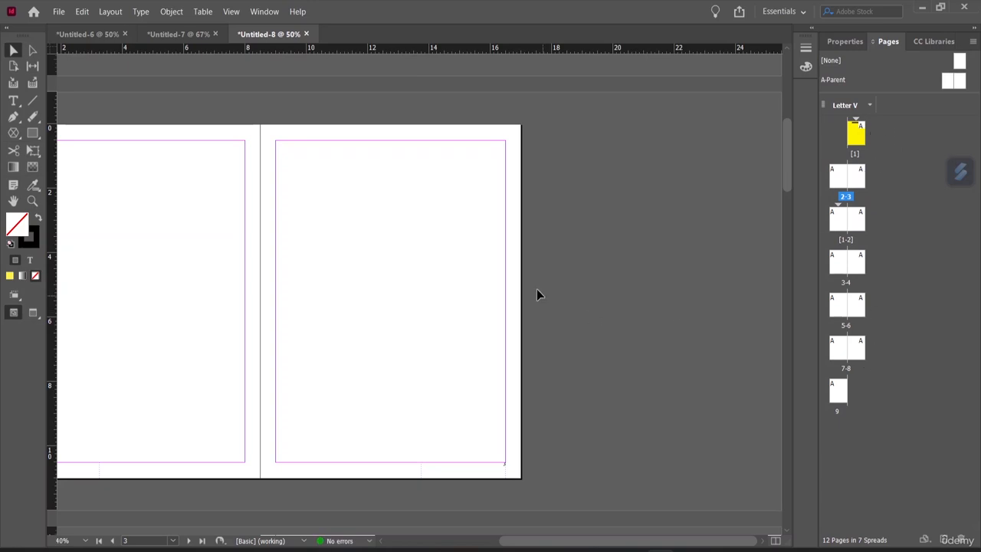
Draw a rectangle about 8.375 in wide and 11 in high over page 5 of the numbered section
scroll(537, 294, "down", 5)
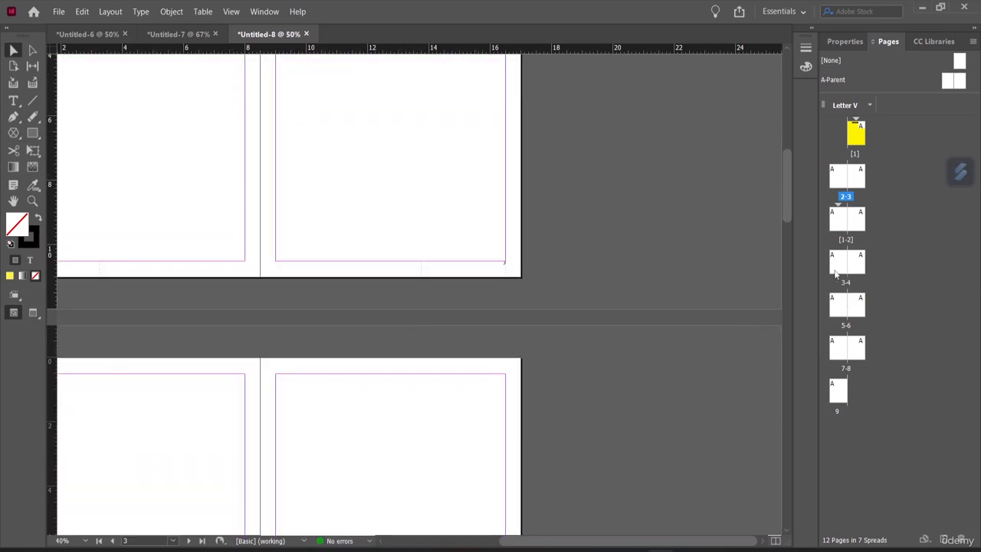
left_click(843, 313)
left_click_drag(838, 313, 839, 315)
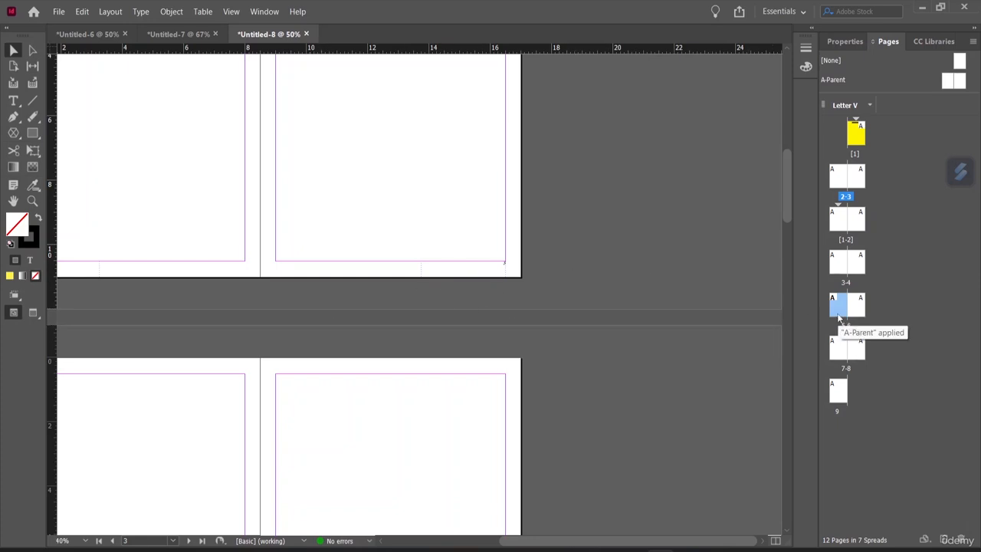
scroll(350, 209, "up", 3)
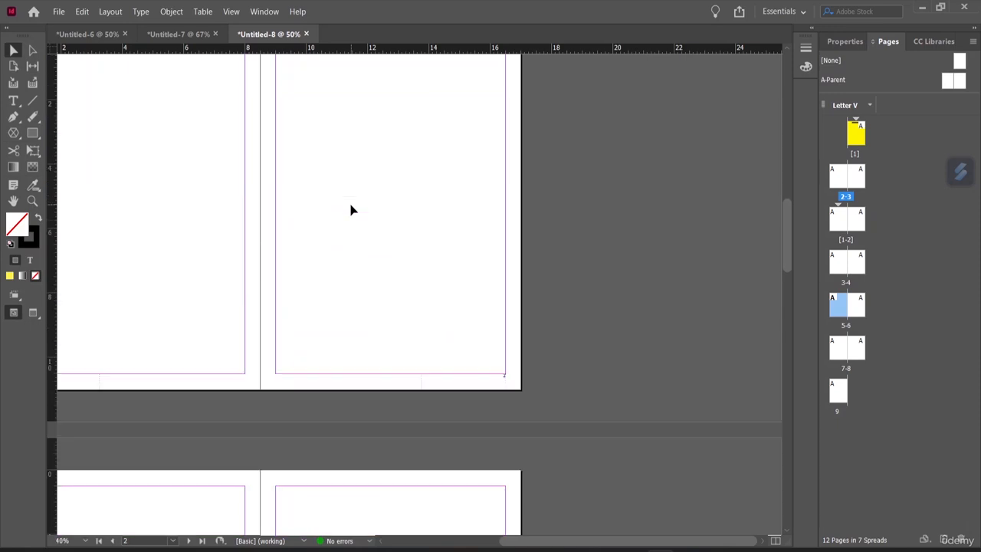
scroll(351, 209, "down", 1)
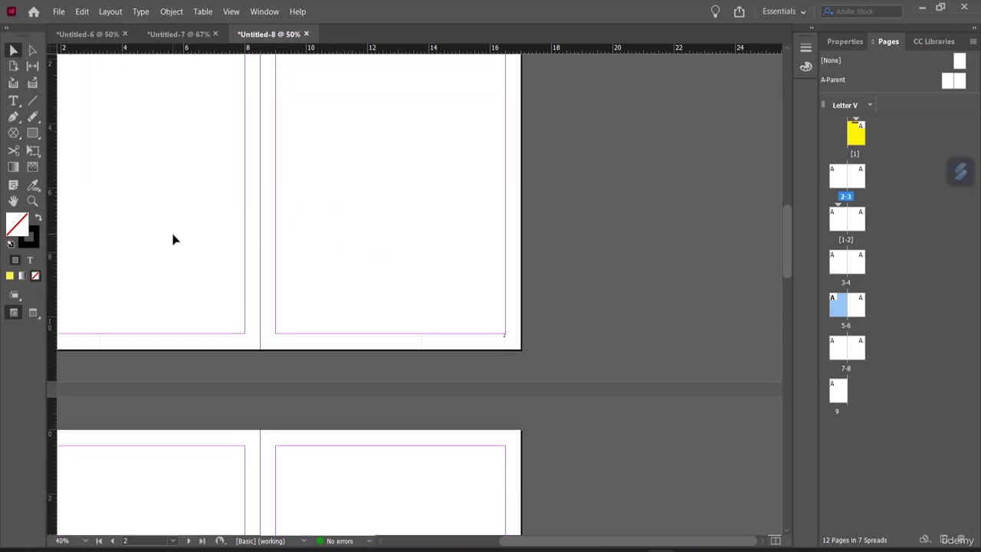
left_click(35, 133)
left_click_drag(525, 547, 449, 543)
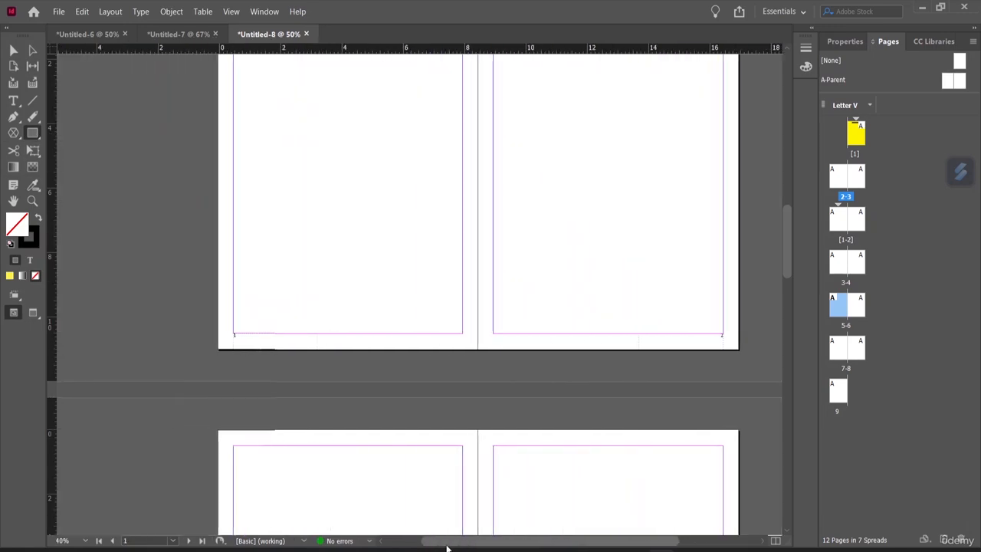
scroll(500, 399, "down", 5)
scroll(500, 383, "down", 5)
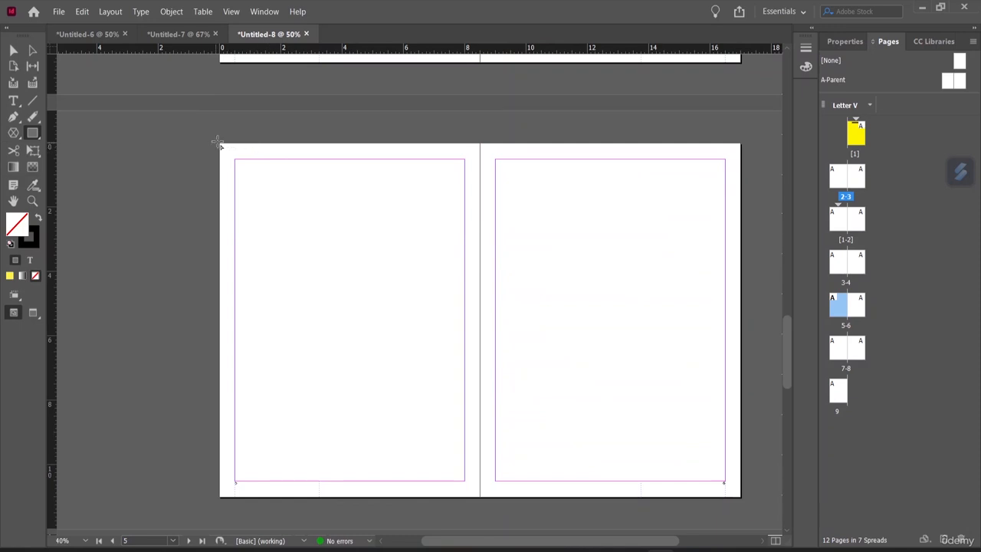
left_click_drag(222, 144, 479, 496)
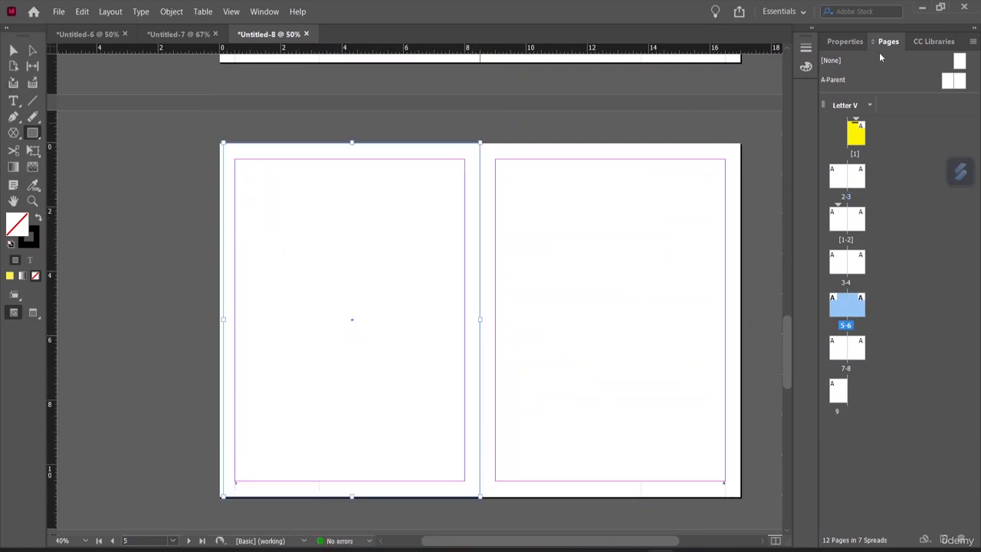
Fill the rectangle on page 5 with the red swatch C=15 M=100 Y=100
left_click(858, 42)
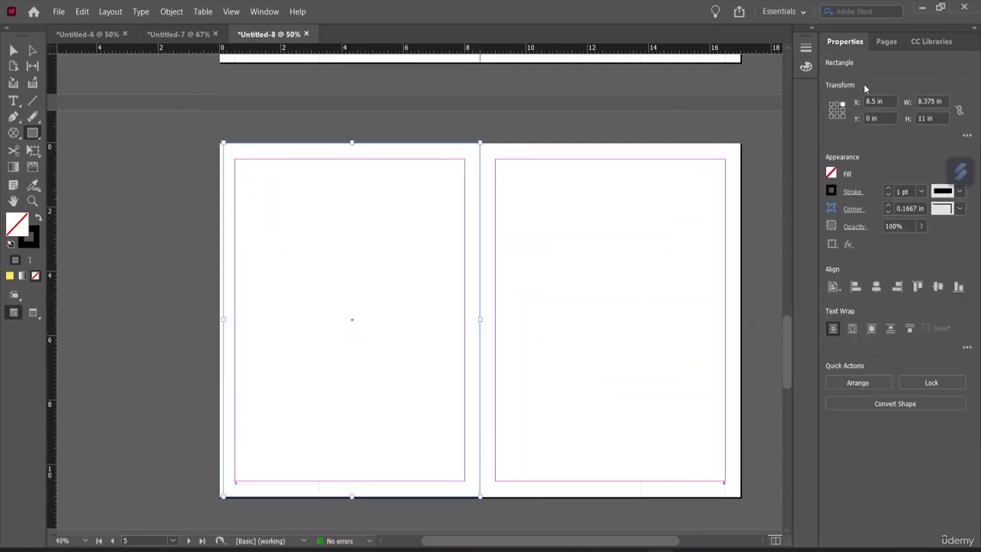
left_click(831, 175)
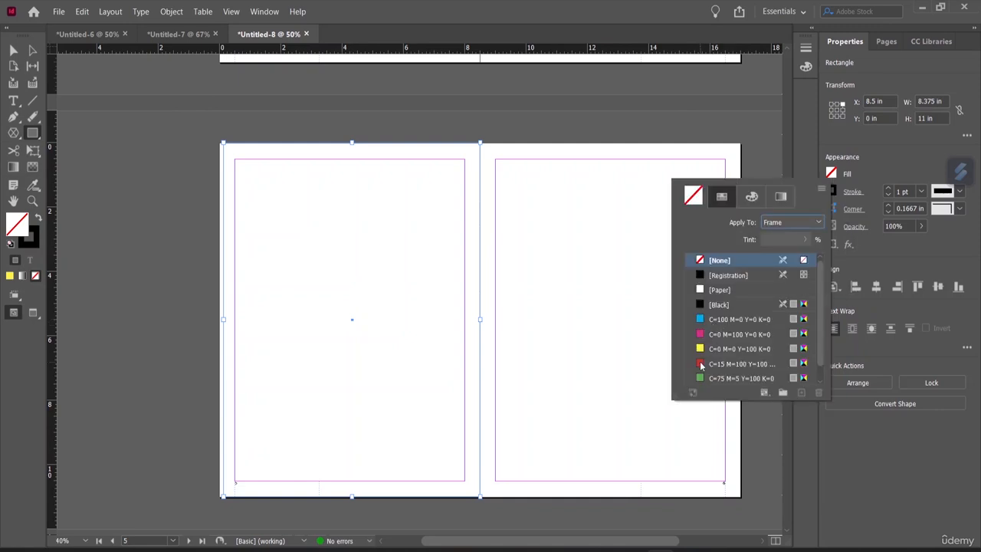
left_click(700, 364)
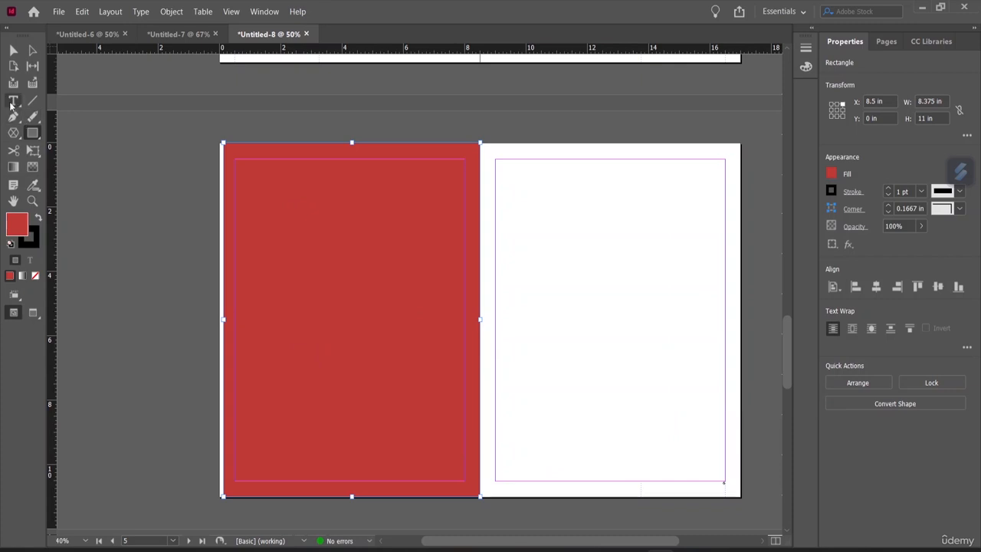
Create a text frame in the upper part of the red page and enter the text TITLE TWO
left_click(13, 102)
left_click_drag(253, 187, 458, 362)
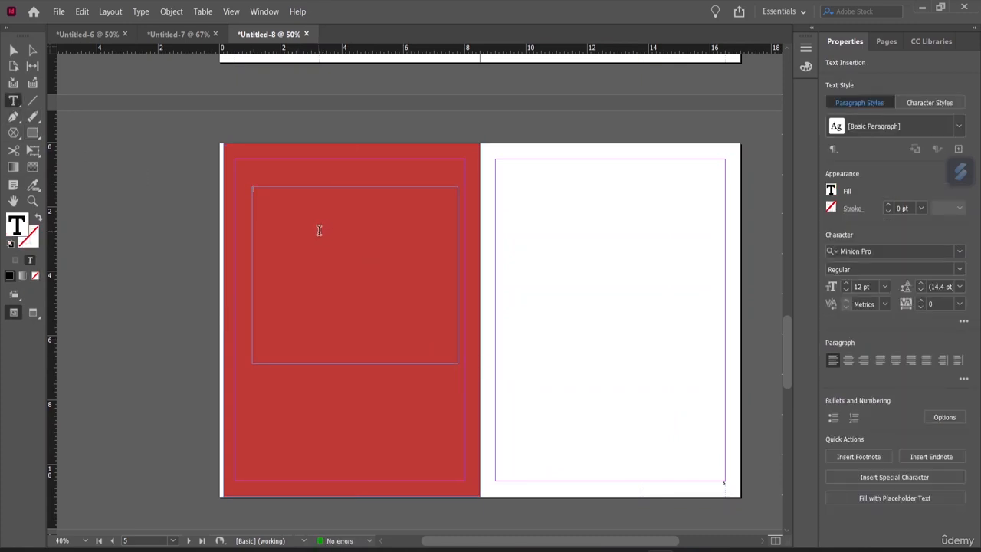
type("TITLE 1")
left_click(276, 183)
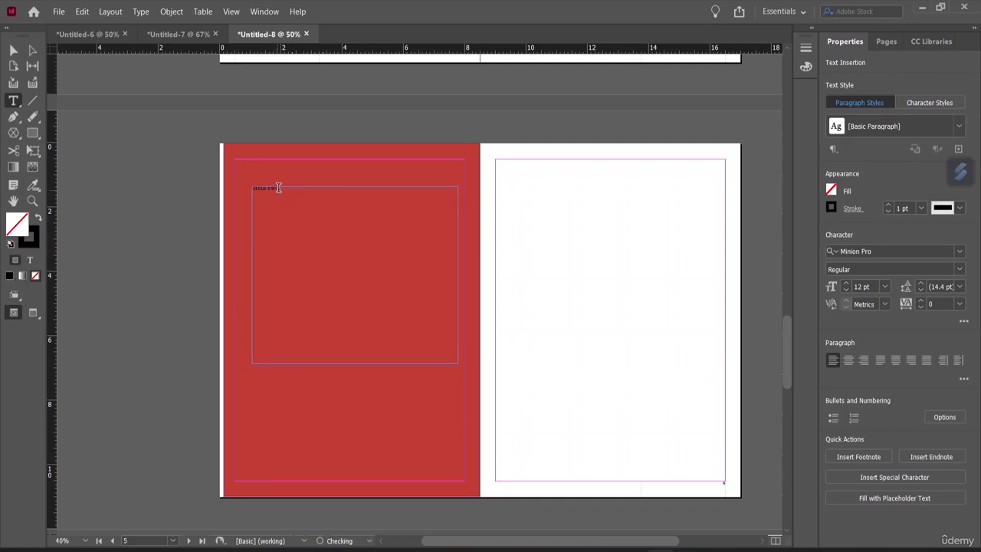
left_click(278, 188)
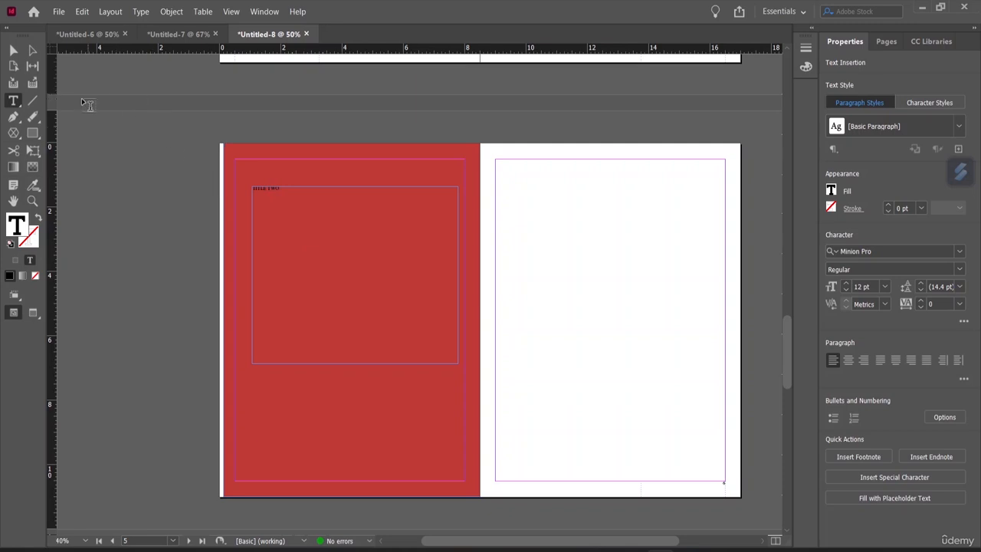
left_click(221, 234, "ctrl")
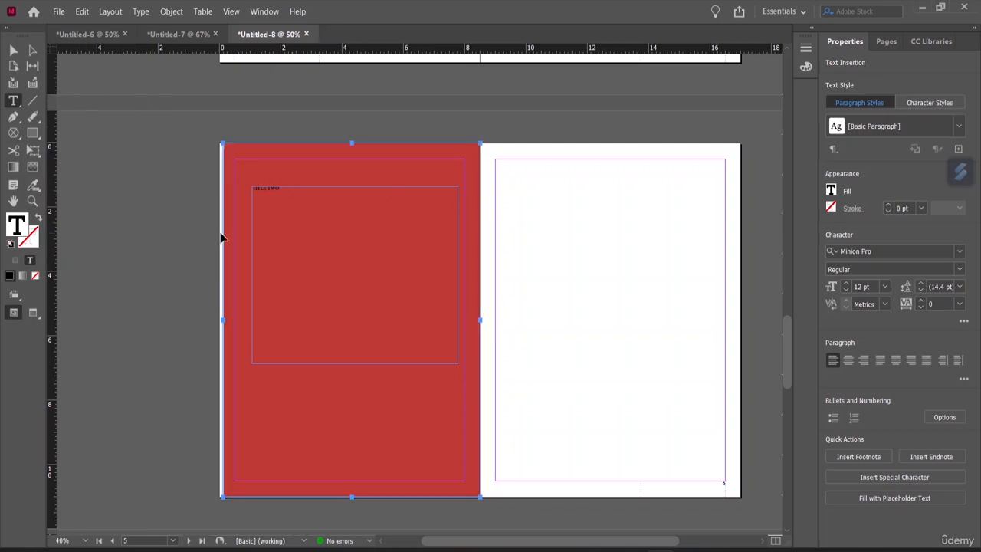
left_click(221, 237, "ctrl")
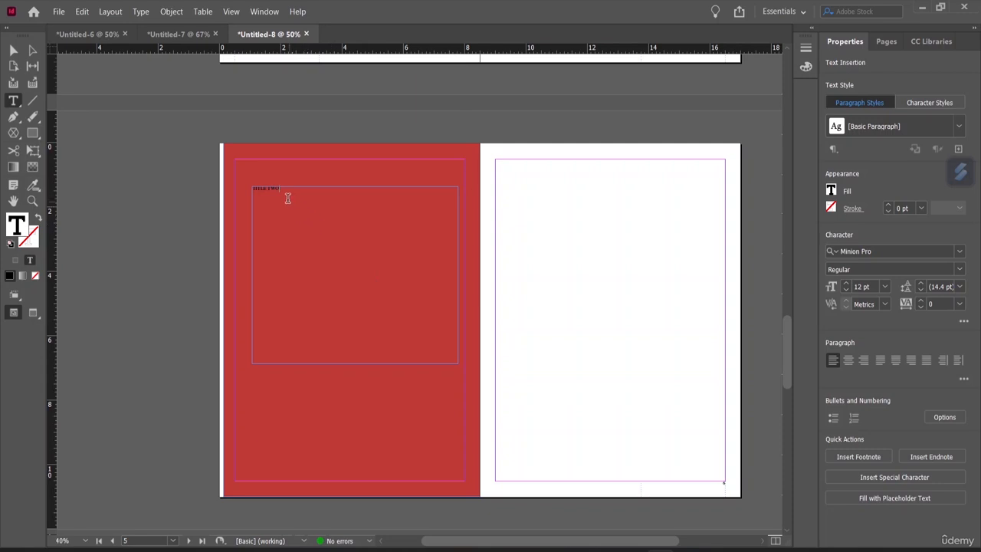
Set the TITLE TWO text to 48 pt and justify it with the last line aligned center
left_click_drag(279, 188, 252, 190)
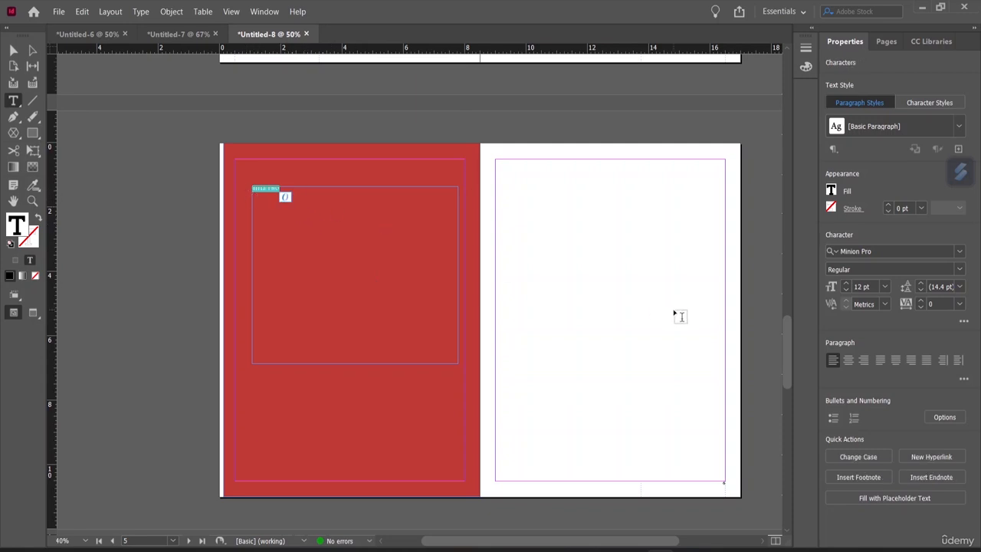
left_click(884, 287)
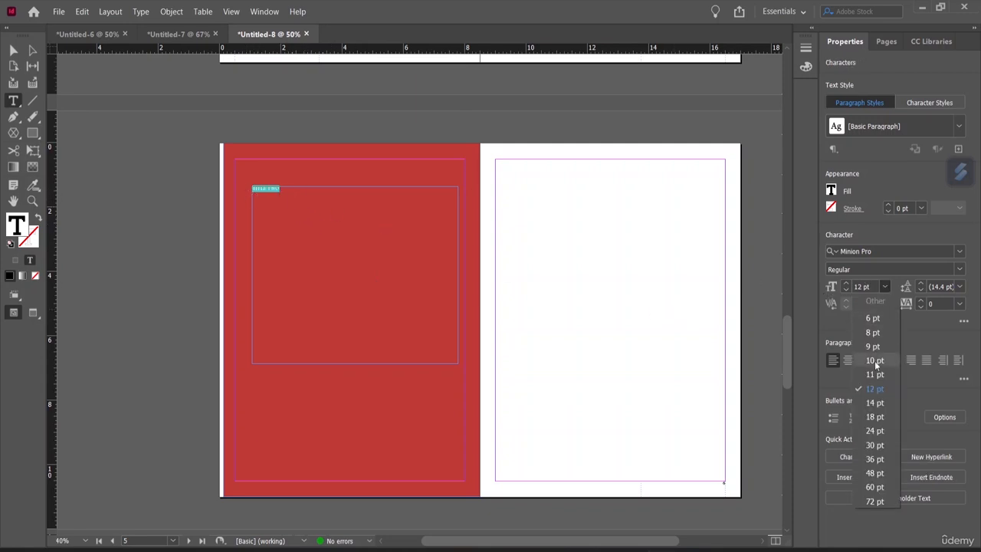
left_click(875, 473)
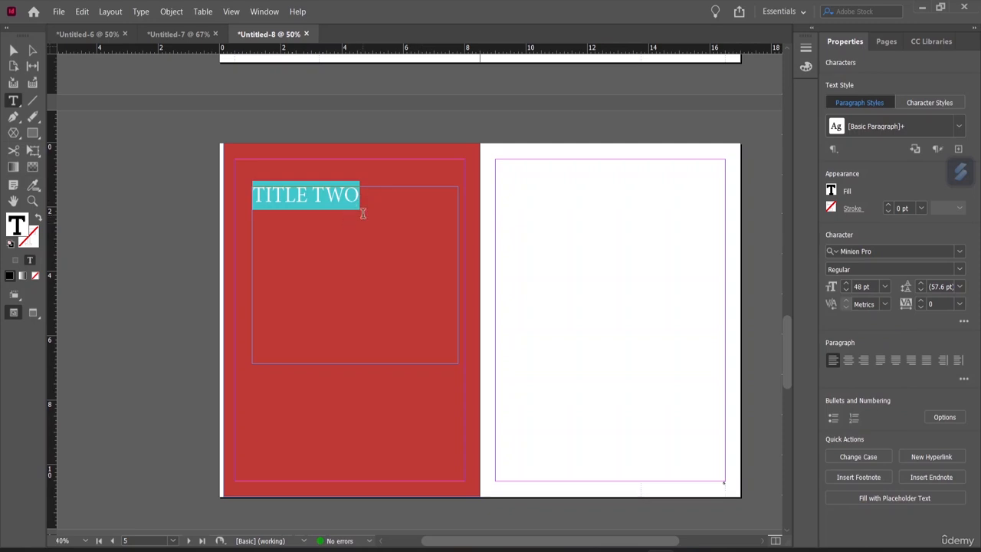
left_click(893, 362)
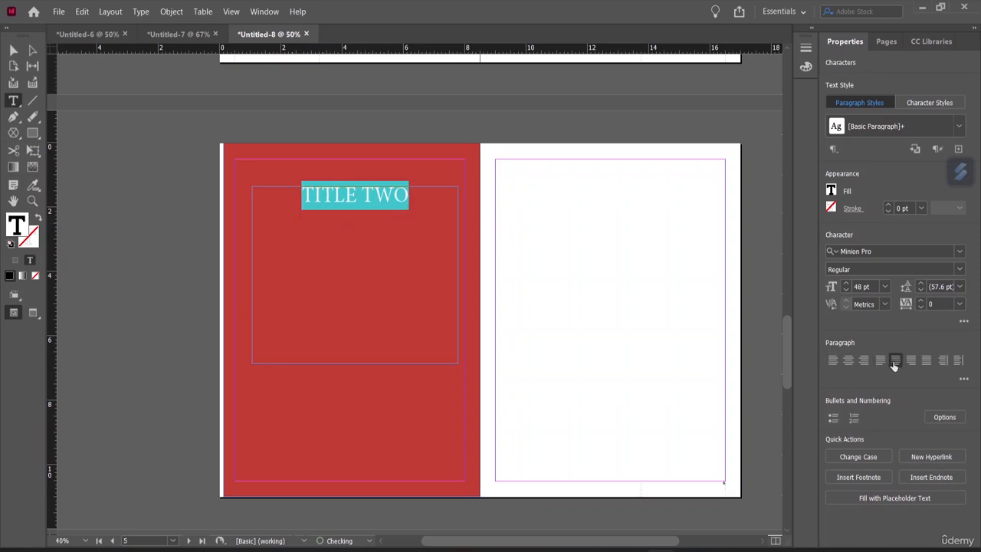
Select the page facing the red TITLE TWO page and turn off Allow Selected Spread to Shuffle for its spread
left_click(414, 429)
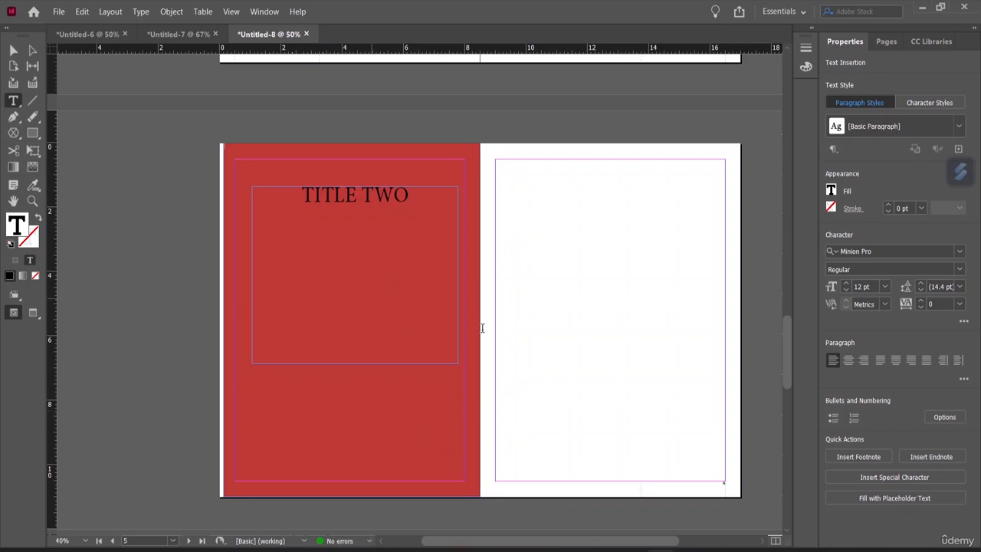
scroll(545, 269, "up", 4)
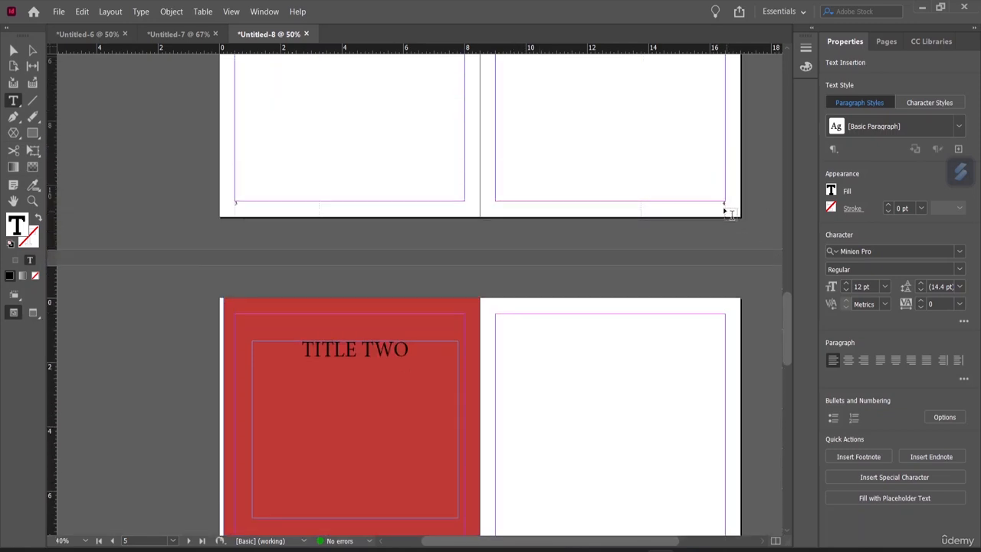
scroll(730, 215, "down", 7)
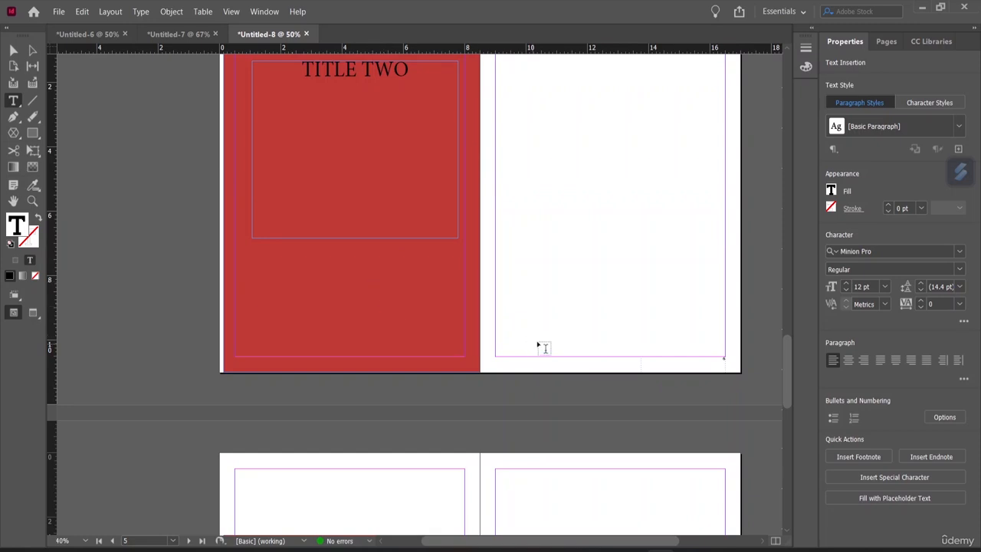
left_click(885, 42)
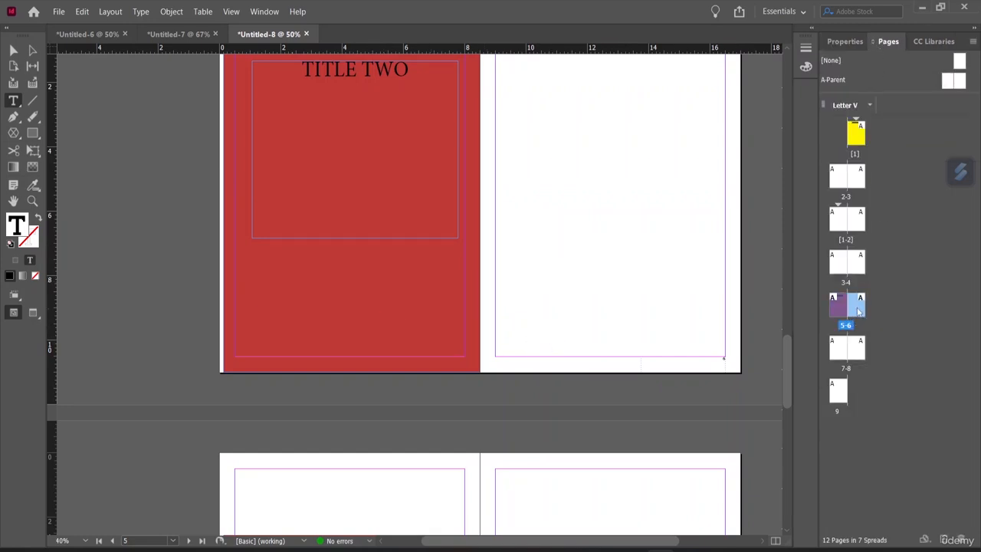
left_click(900, 315)
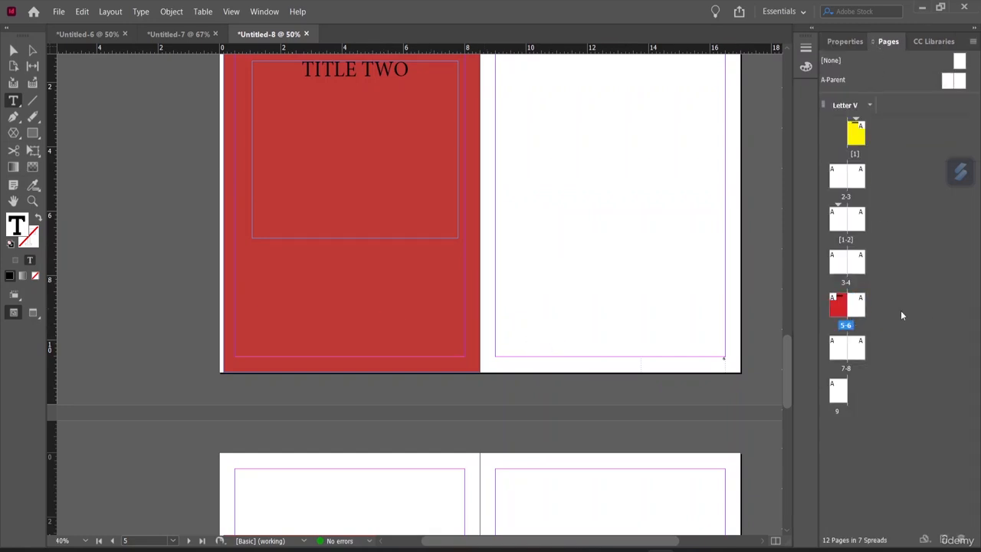
left_click(860, 306)
right_click(861, 308)
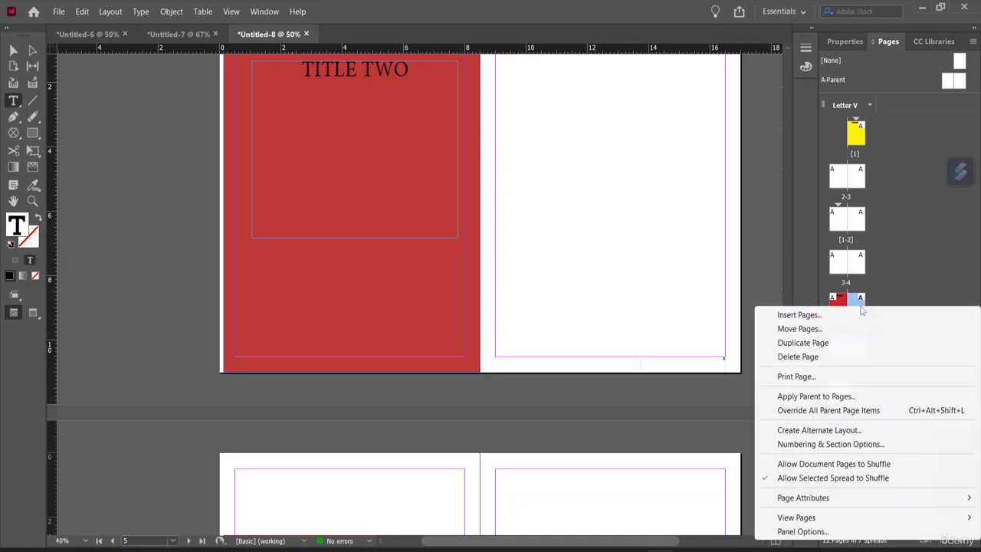
left_click(770, 478)
Start a new section at the page after the red title page with page numbering at 5, accepting duplicate page numbers
right_click(858, 320)
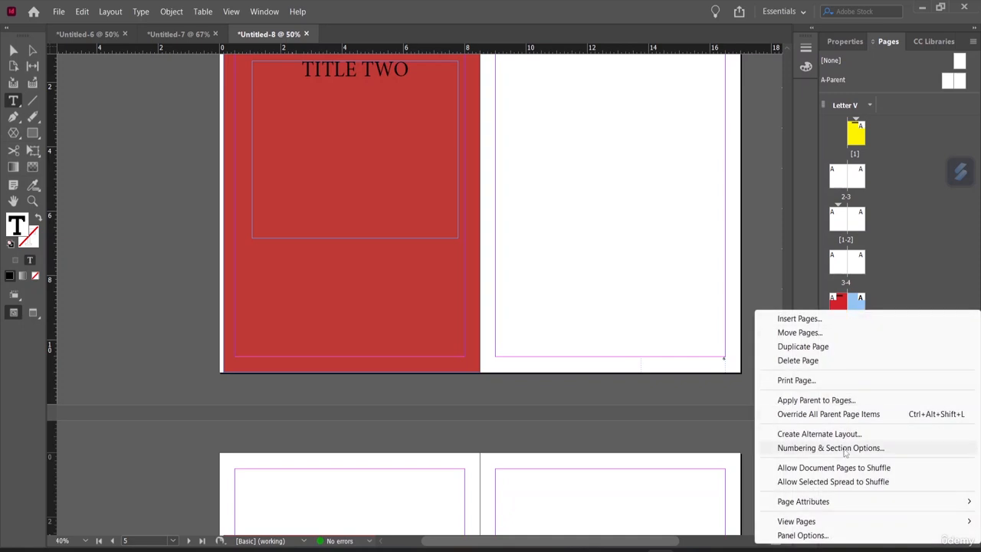
left_click(839, 447)
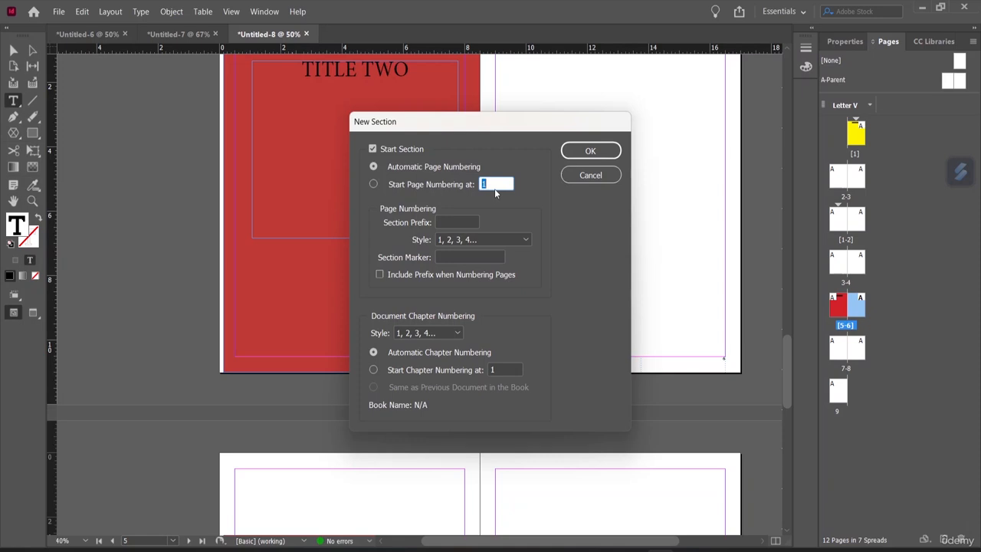
type("5")
left_click(590, 151)
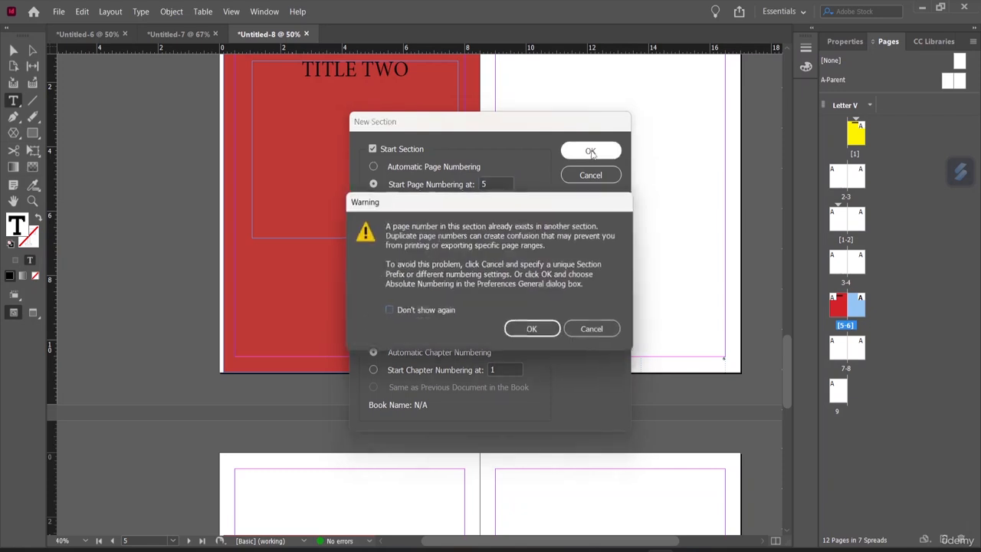
left_click(533, 329)
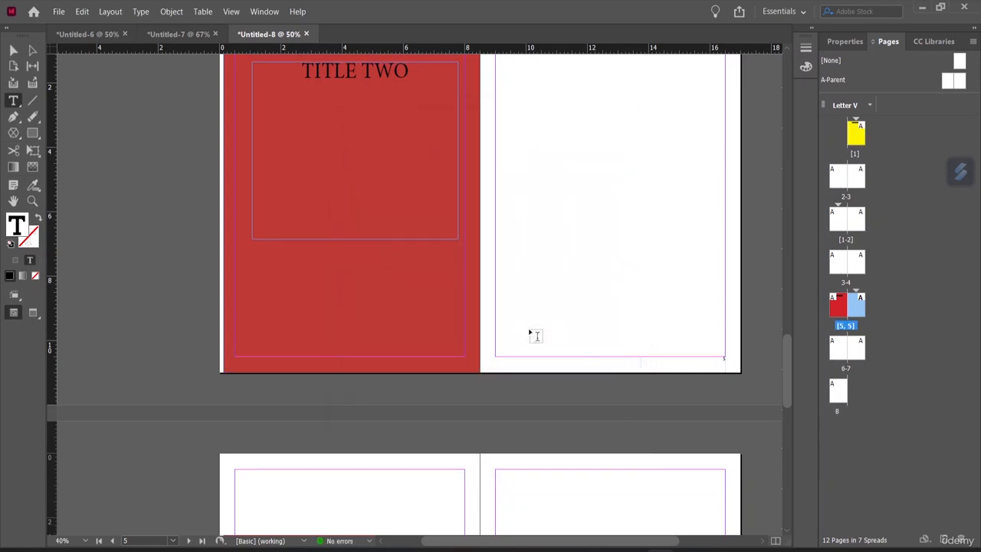
Examine the page numbers around the red title page, on the following spreads and back to the yellow title page
scroll(602, 253, "up", 3)
scroll(601, 253, "up", 2)
scroll(604, 247, "down", 3)
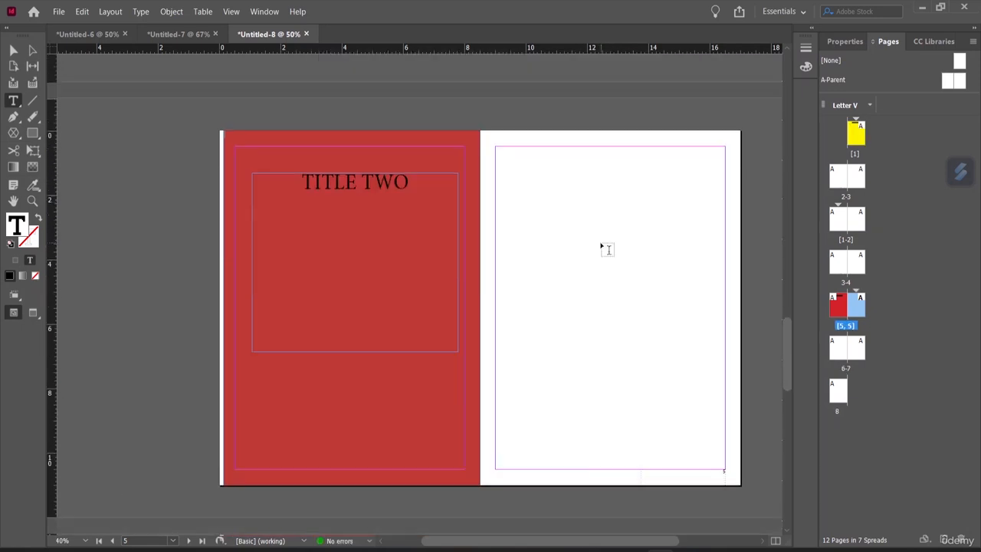
scroll(604, 248, "up", 3)
scroll(390, 313, "down", 2)
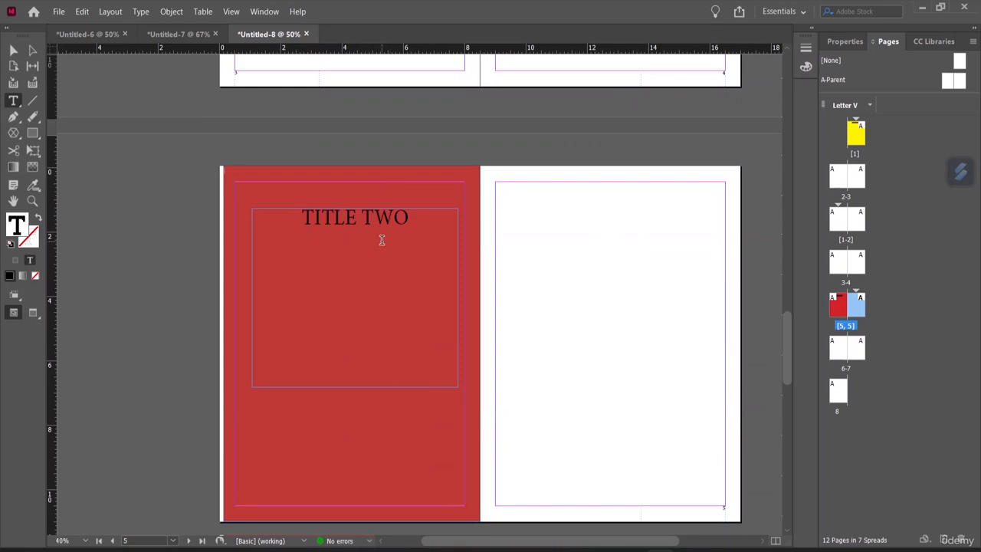
scroll(390, 252, "down", 2)
scroll(644, 316, "down", 4)
scroll(637, 317, "down", 2)
scroll(637, 318, "up", 2)
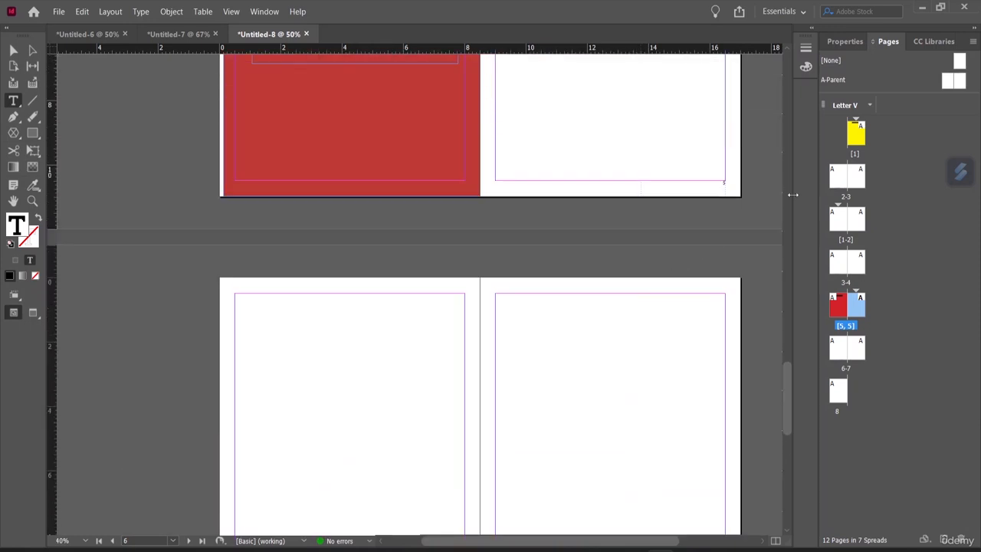
scroll(723, 184, "down", 3)
scroll(447, 304, "down", 2)
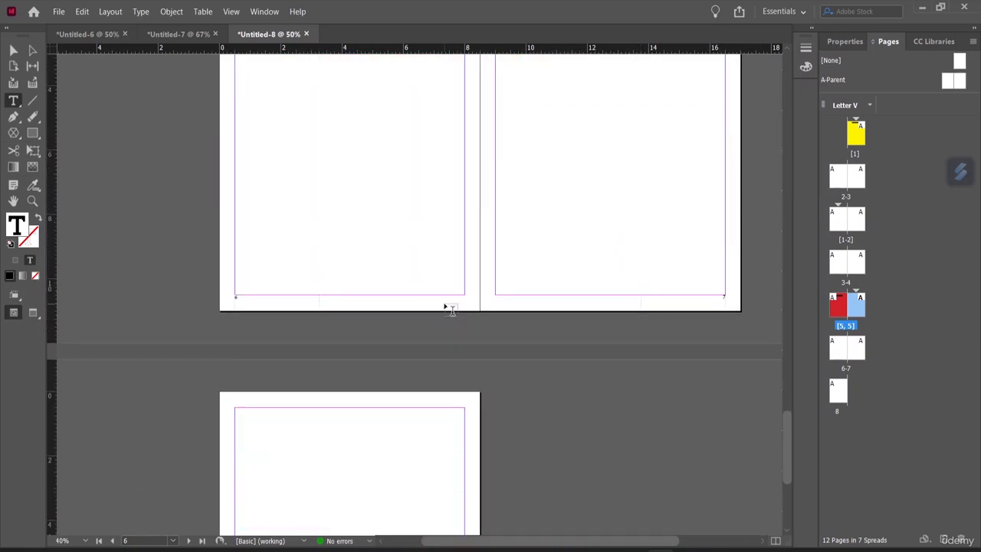
scroll(586, 286, "up", 4)
scroll(641, 317, "down", 8)
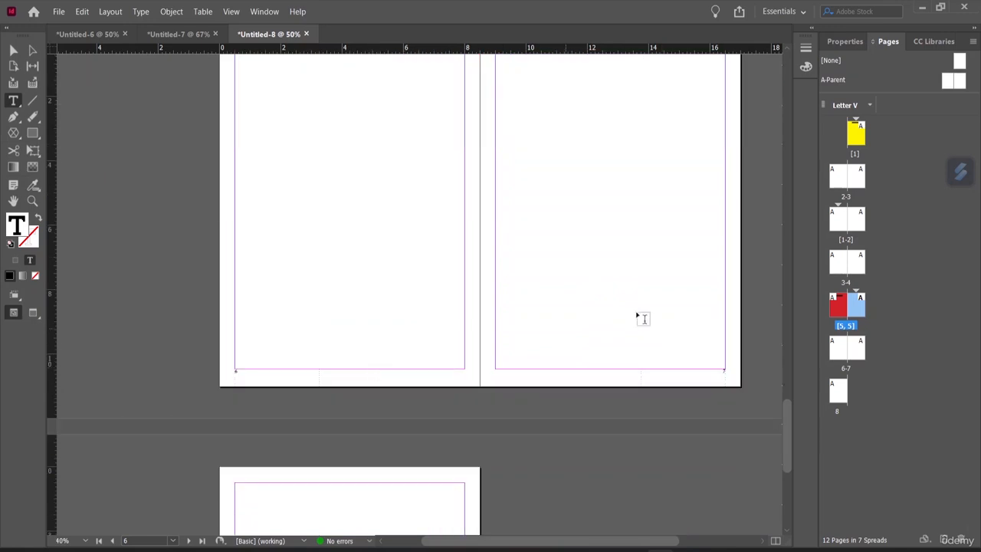
scroll(498, 386, "up", 8)
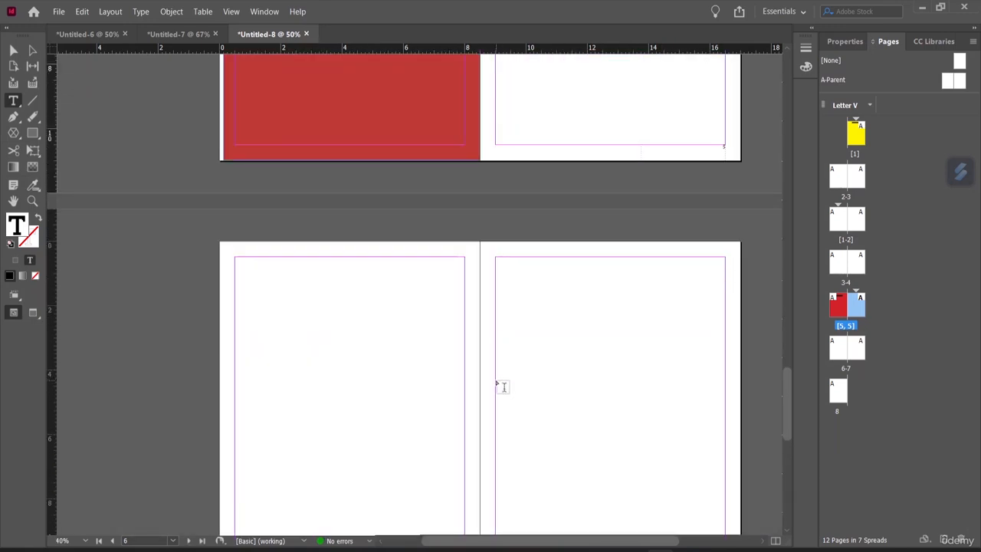
scroll(501, 385, "up", 6)
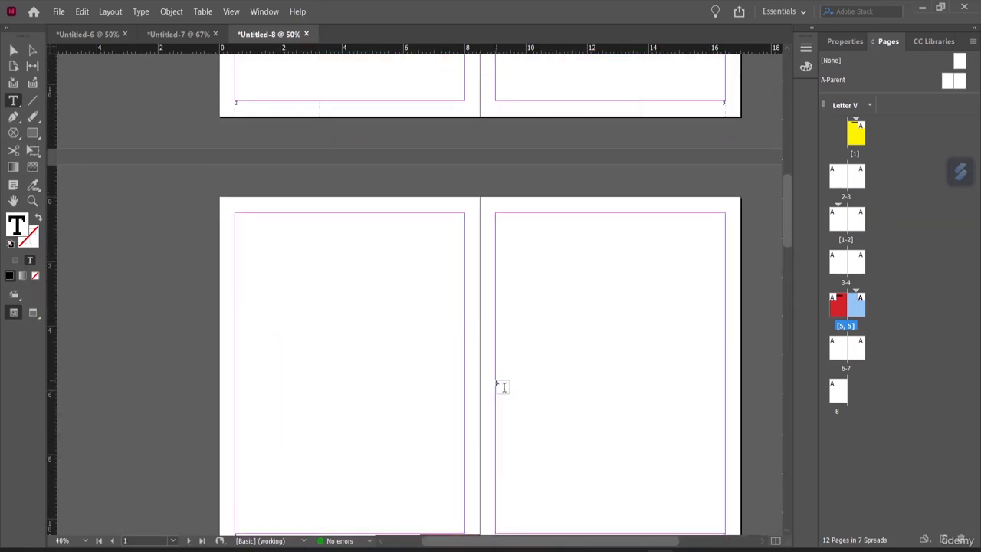
scroll(501, 386, "up", 2)
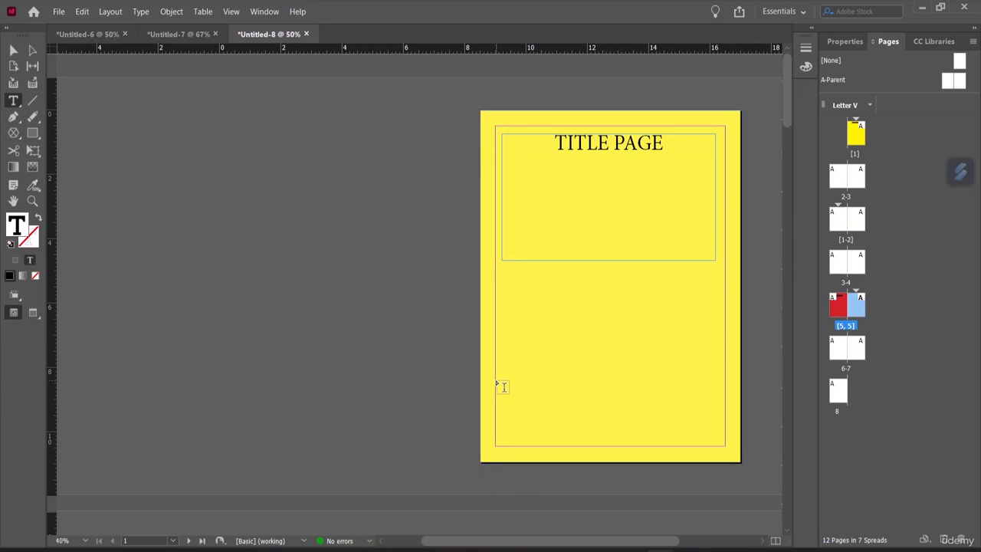